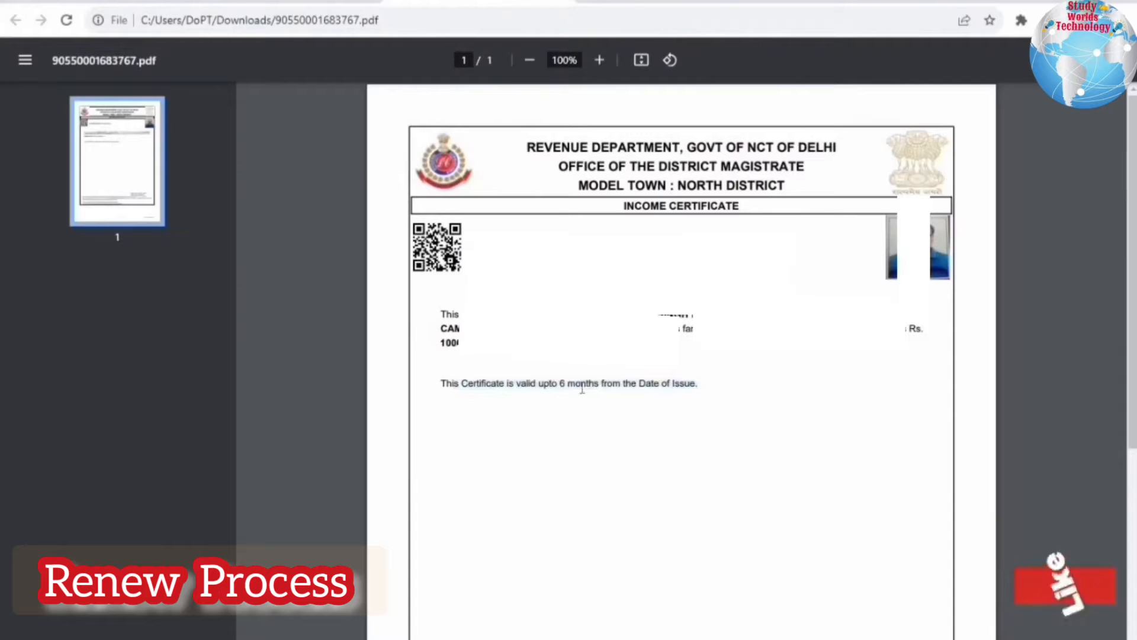
- Go to edistrict.delhigovt.nic.in and open the e-District Delhi home page
drag(699, 384, 494, 388)
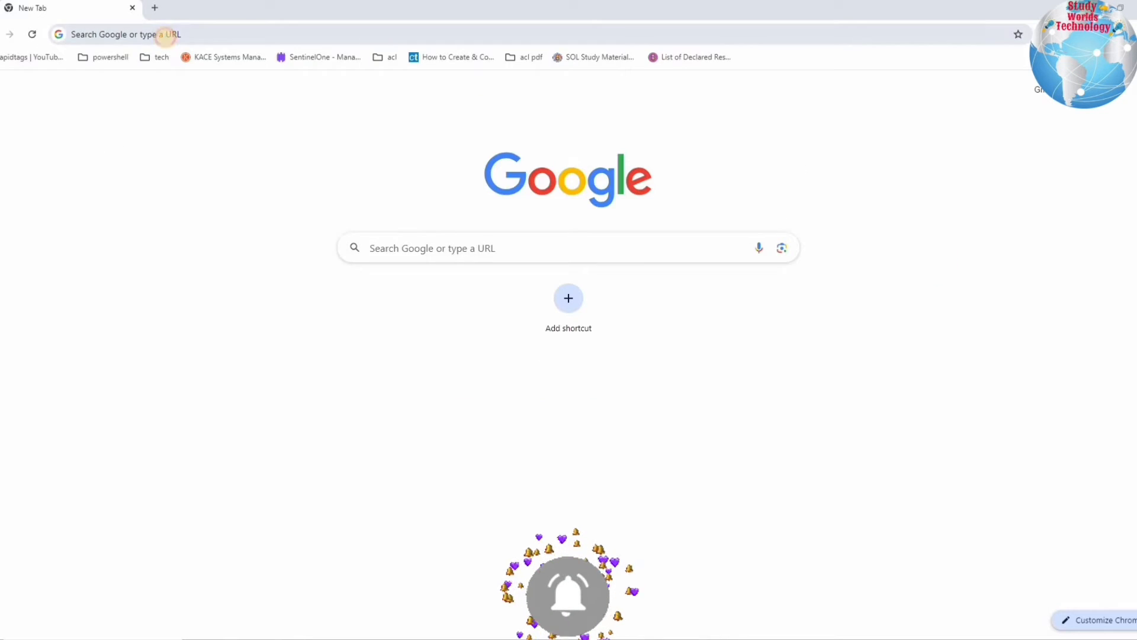
click(165, 36)
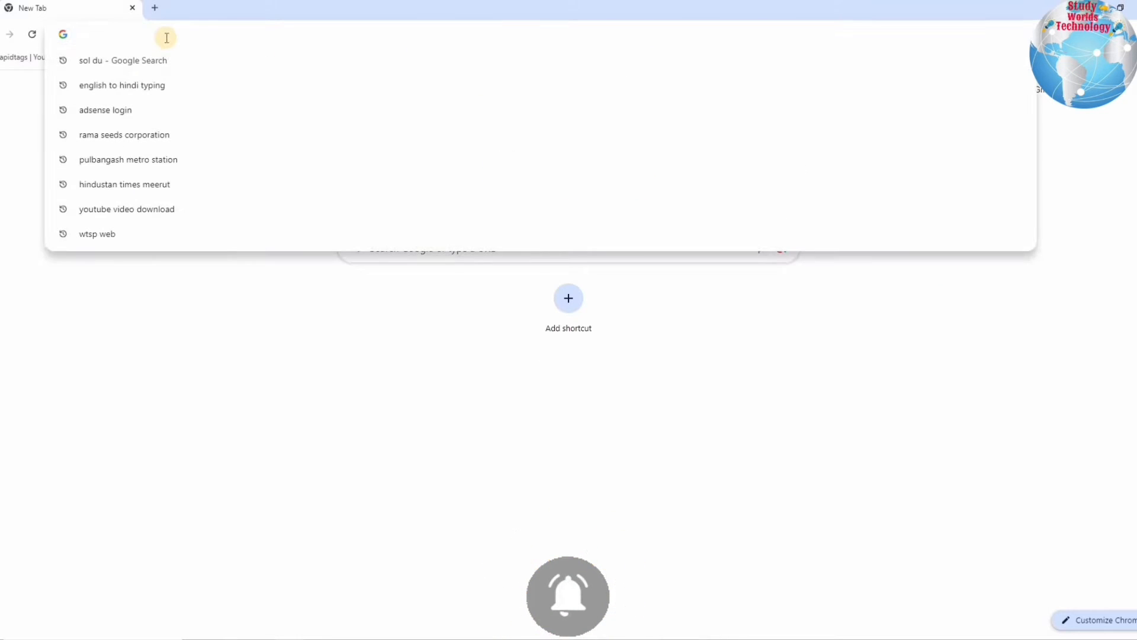
text(ed)
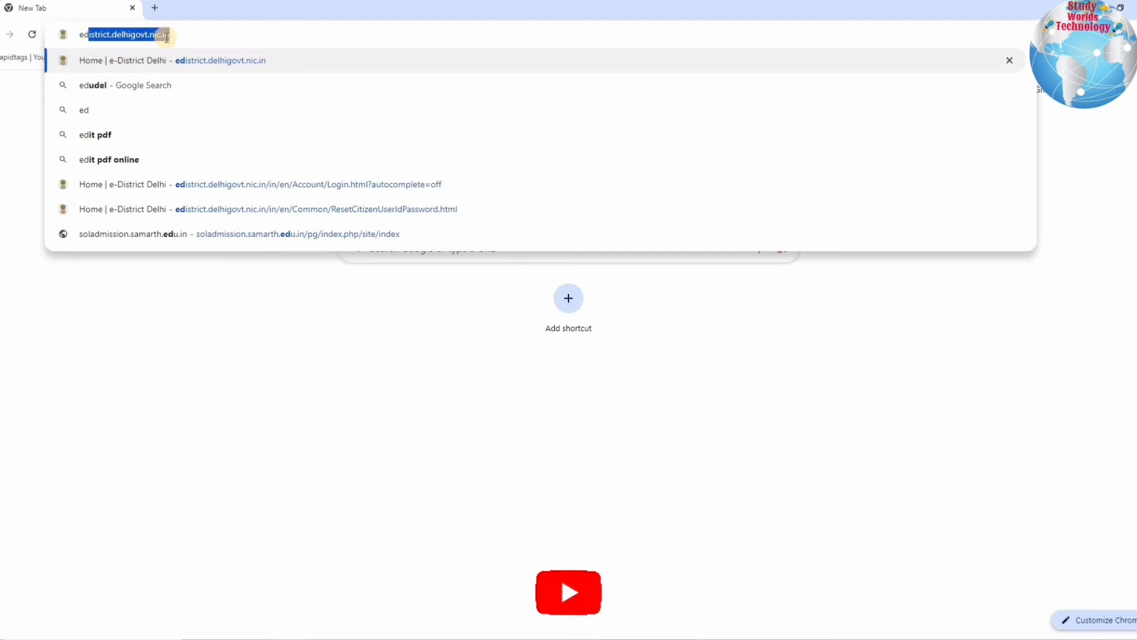
click(262, 61)
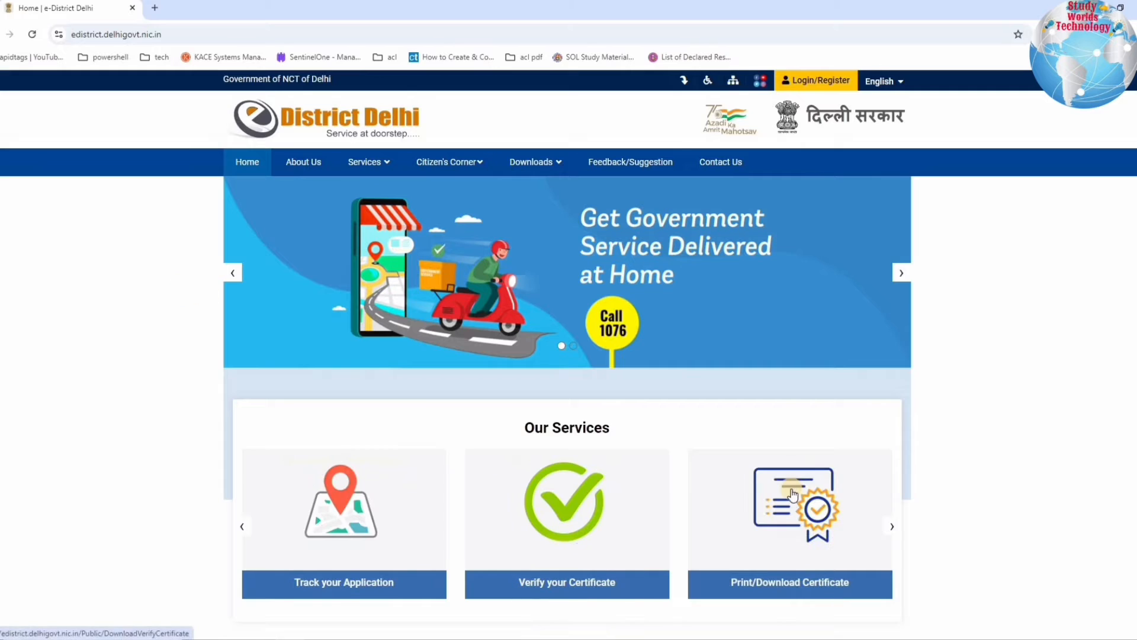
- Review the login, Forget UserId and Register pages, then log in as a citizen
click(820, 80)
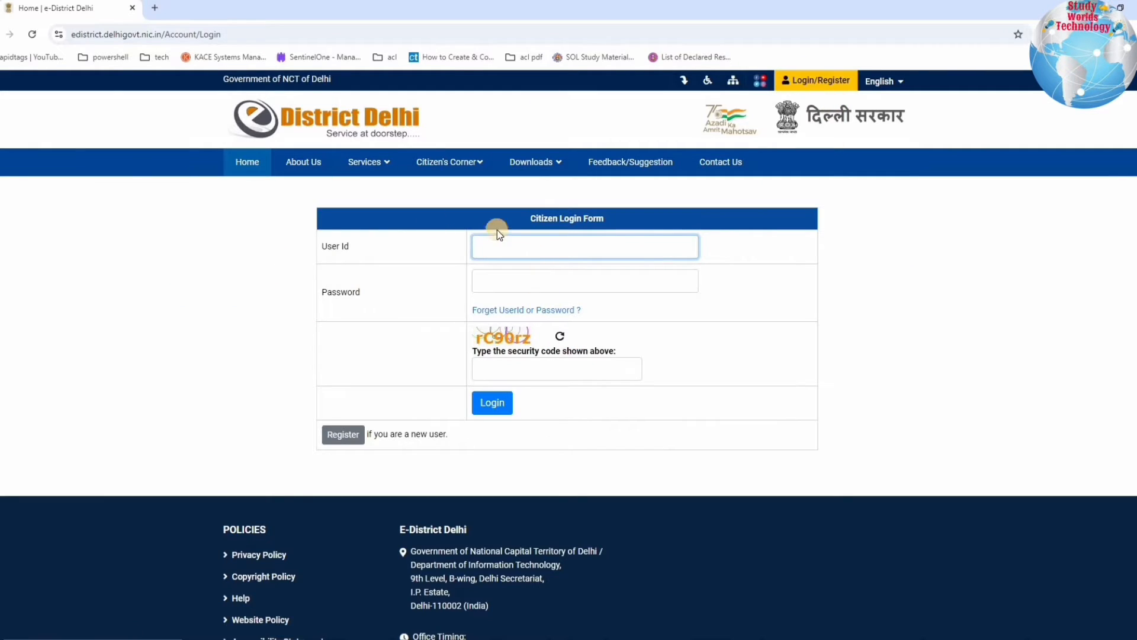
drag(452, 234, 642, 230)
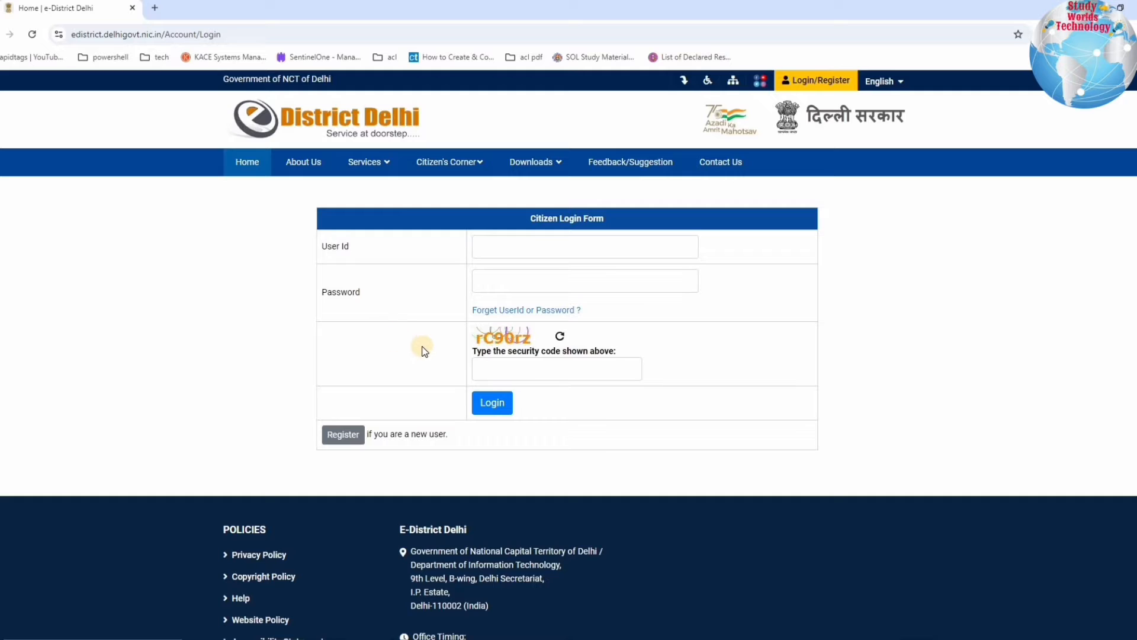
click(520, 309)
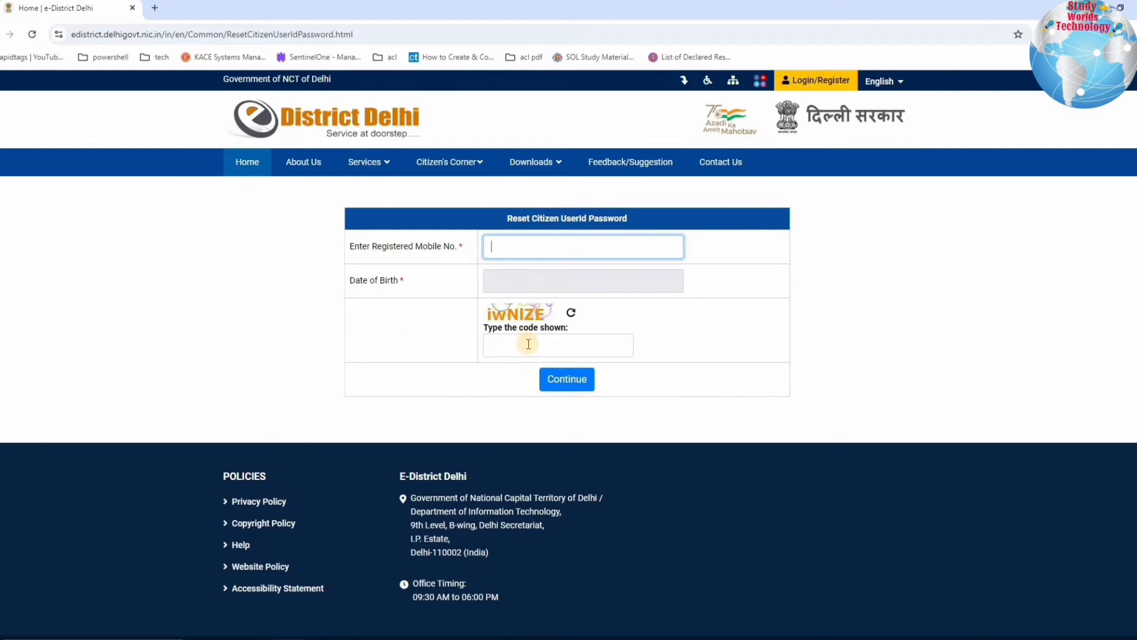
click(560, 378)
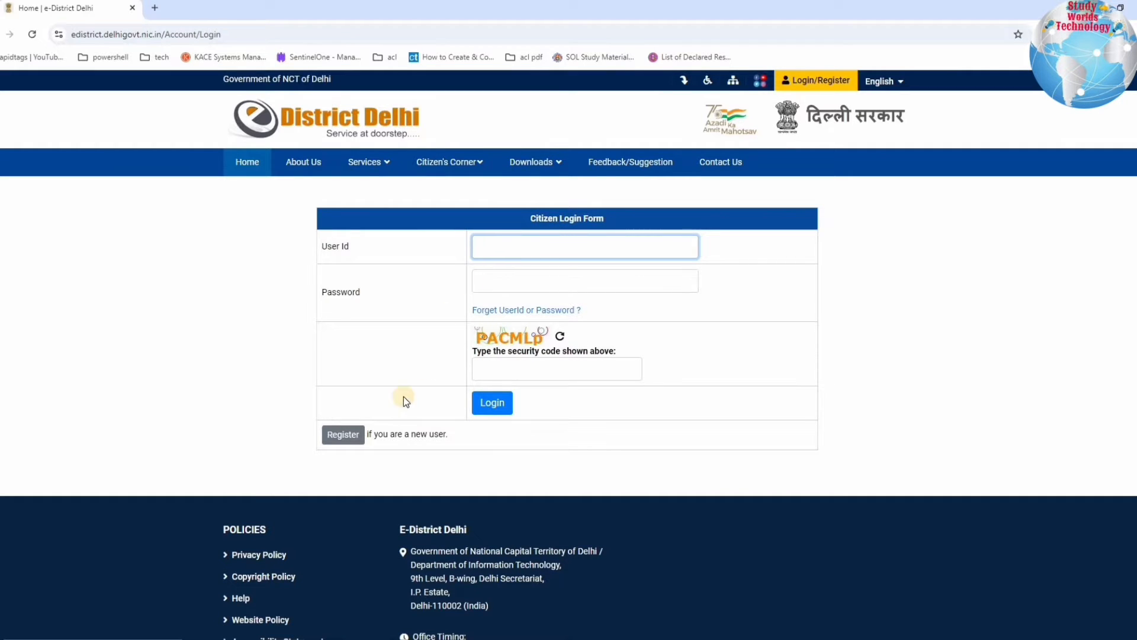
click(353, 438)
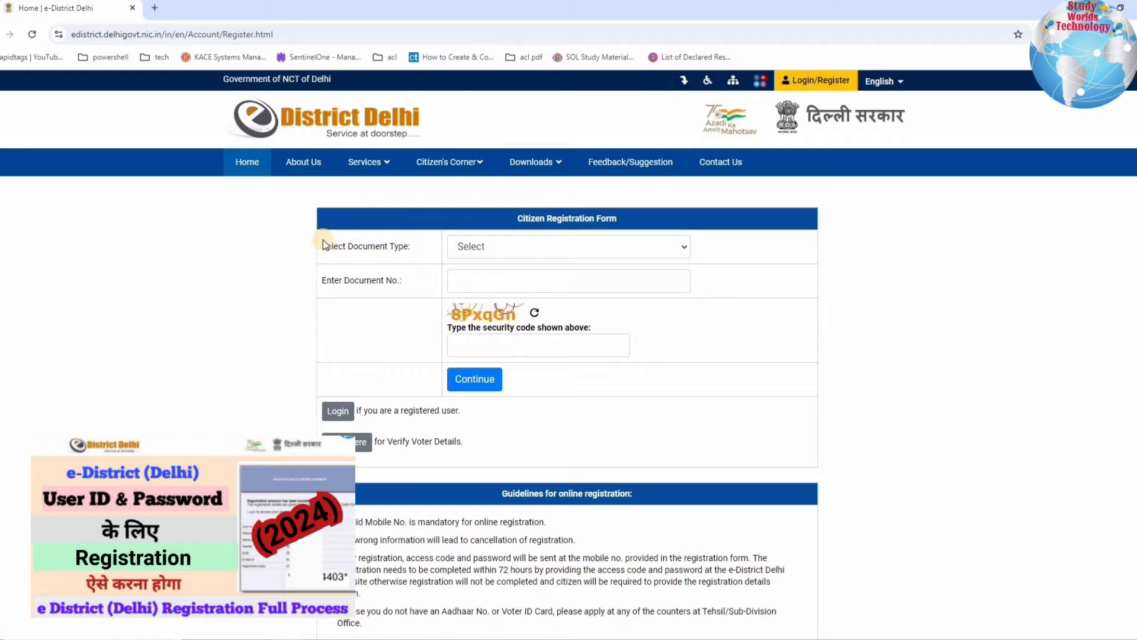
click(594, 219)
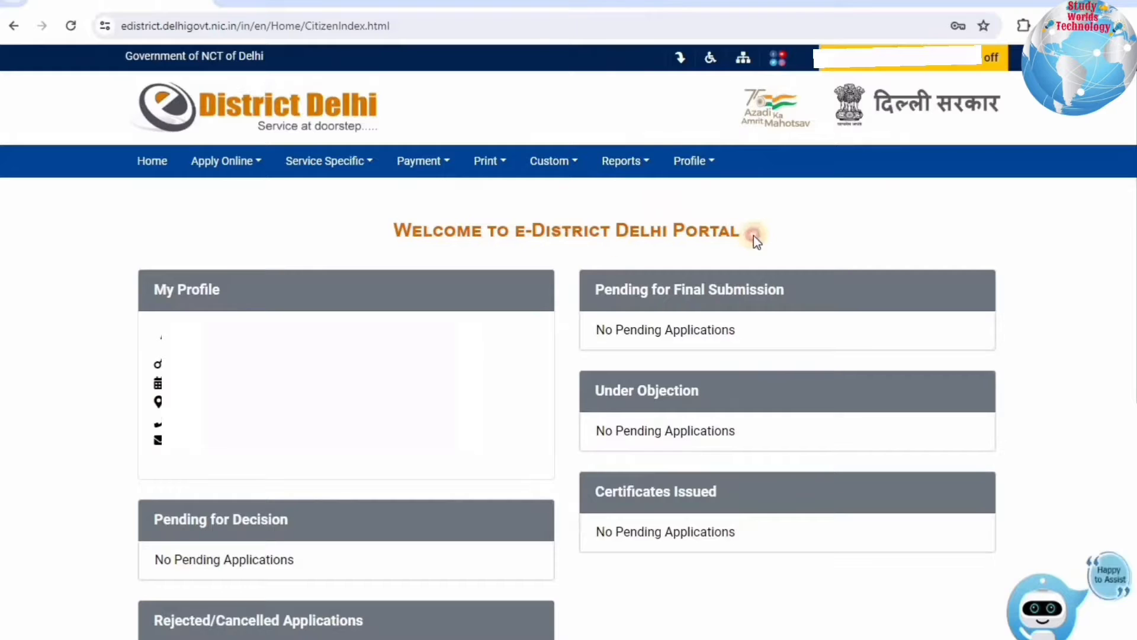
- Open the Apply Online > Apply for Services list of online services
drag(394, 231, 679, 259)
click(235, 163)
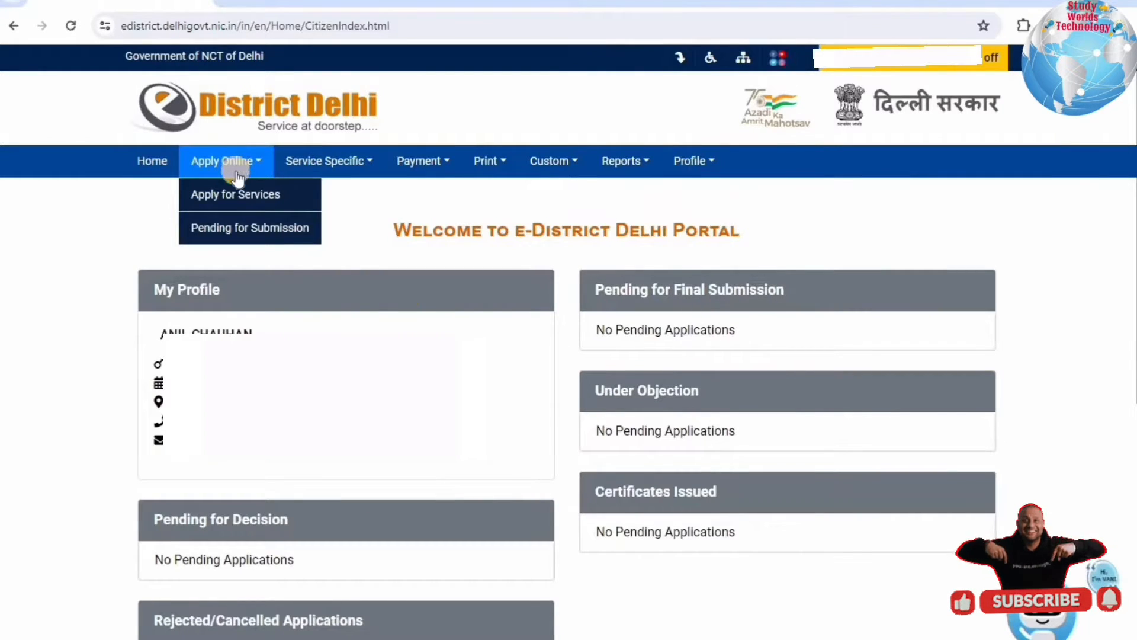
click(244, 197)
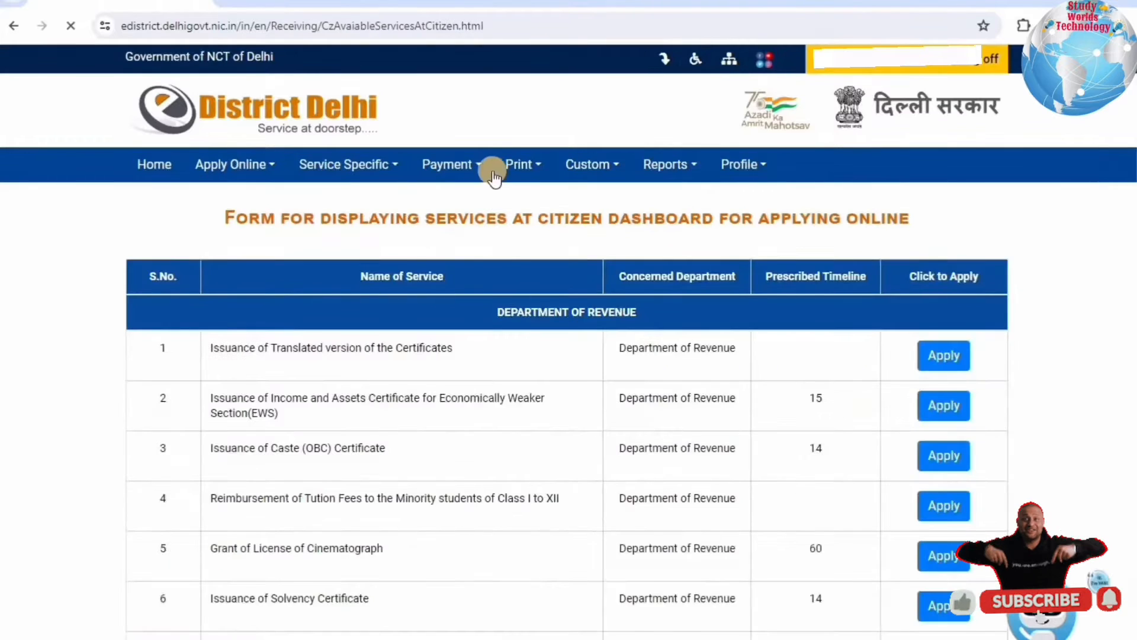
triple_click(363, 215)
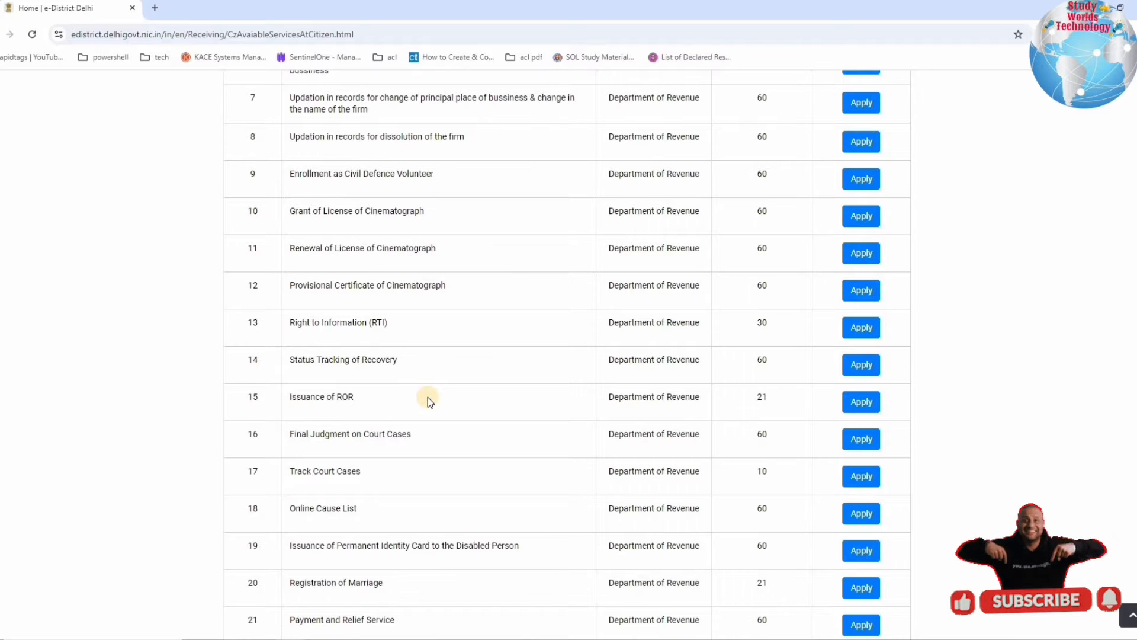
- Scroll to row 48, Issuance of Income Certificate, and highlight its details
scroll(427, 396, down, 2)
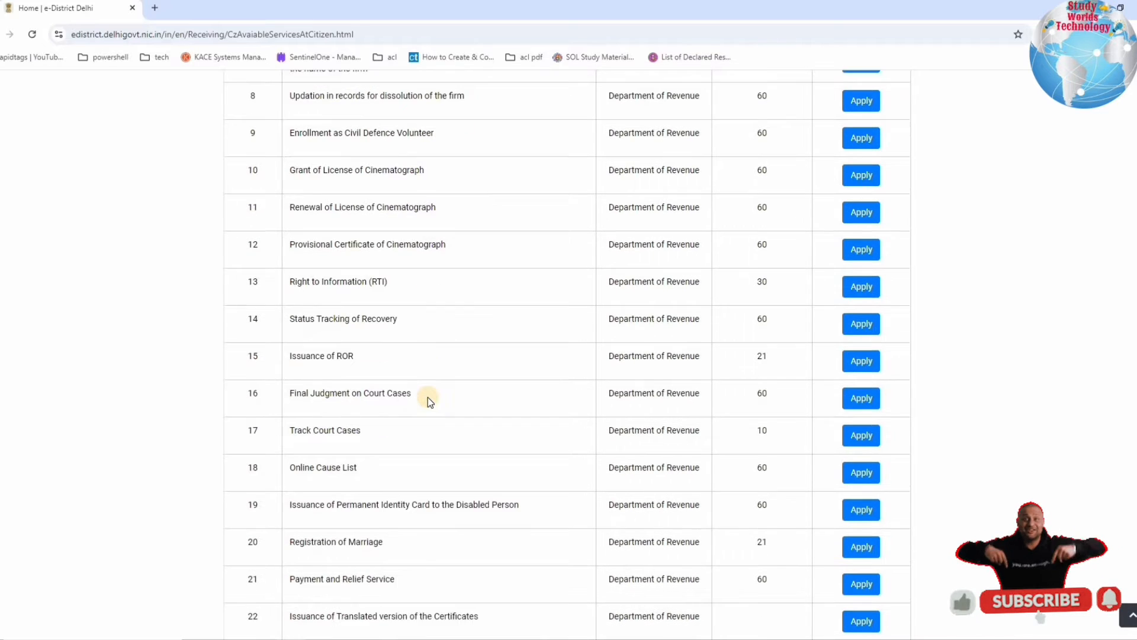
scroll(427, 396, down, 20)
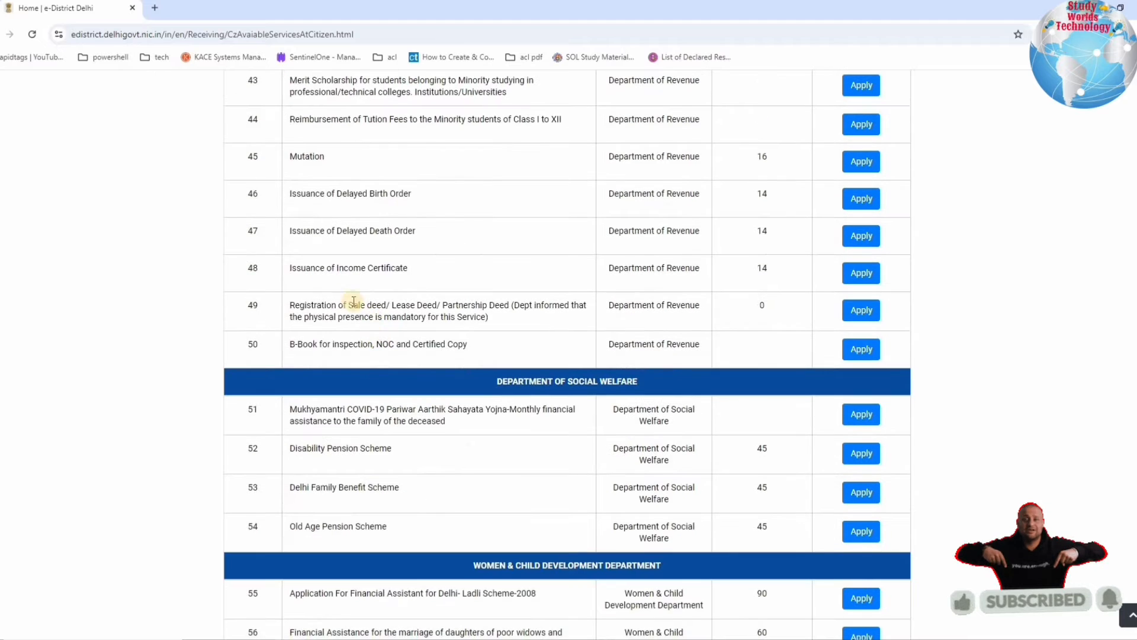
drag(249, 267, 515, 270)
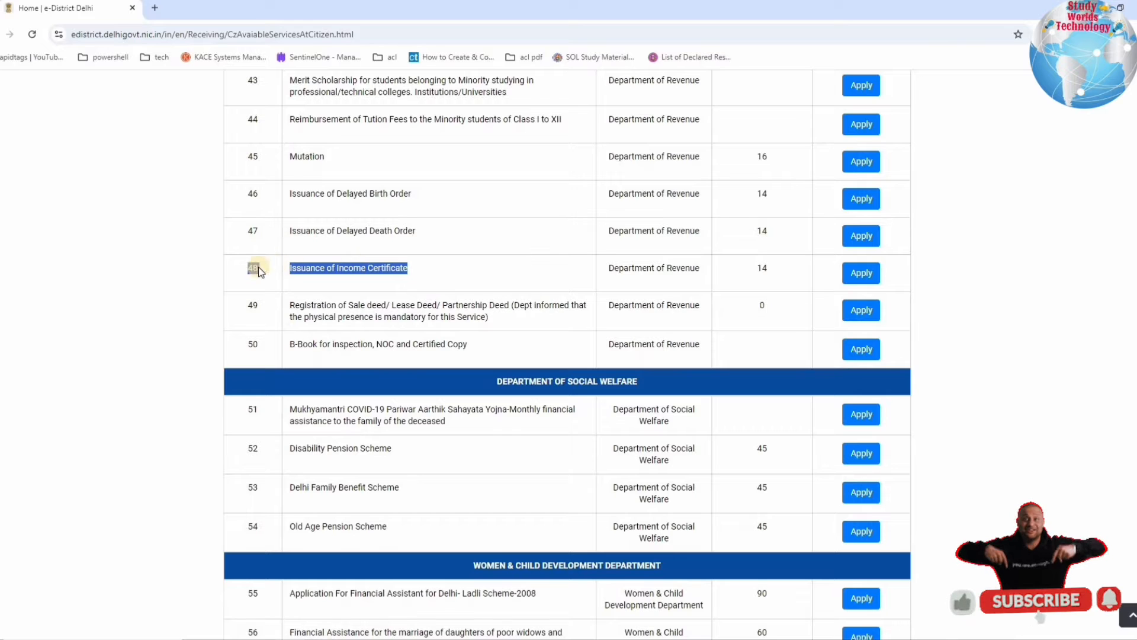
drag(258, 269, 794, 270)
click(282, 269)
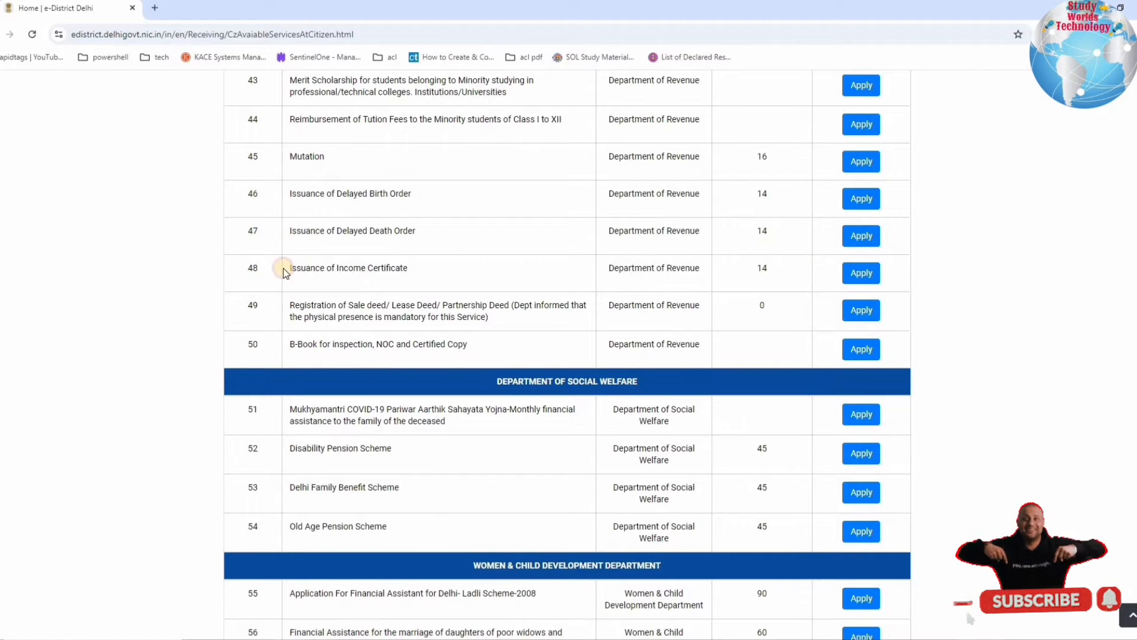
- Apply for service 48 and continue past the Basic/Personal Details Form to the income certificate form
click(859, 273)
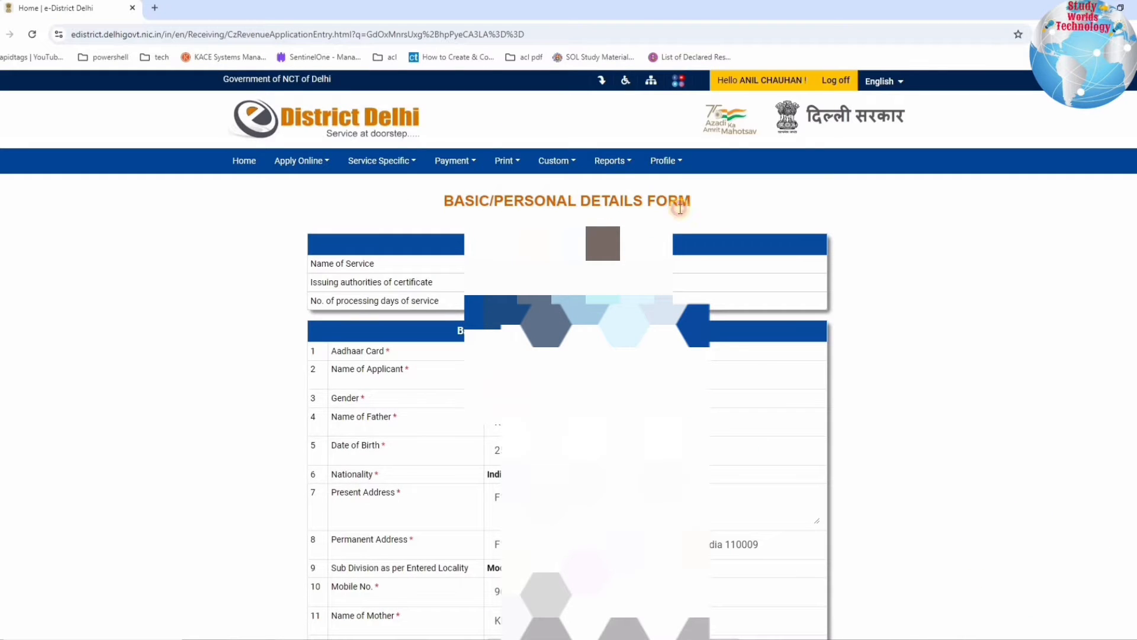
drag(721, 213, 692, 204)
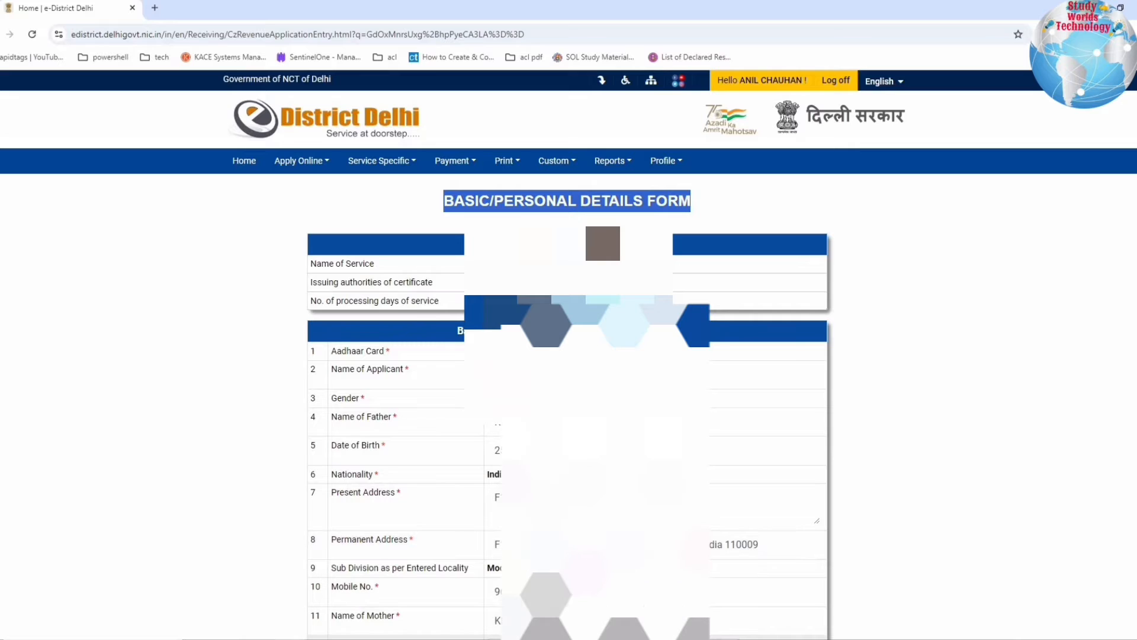
scroll(566, 391, down, 5)
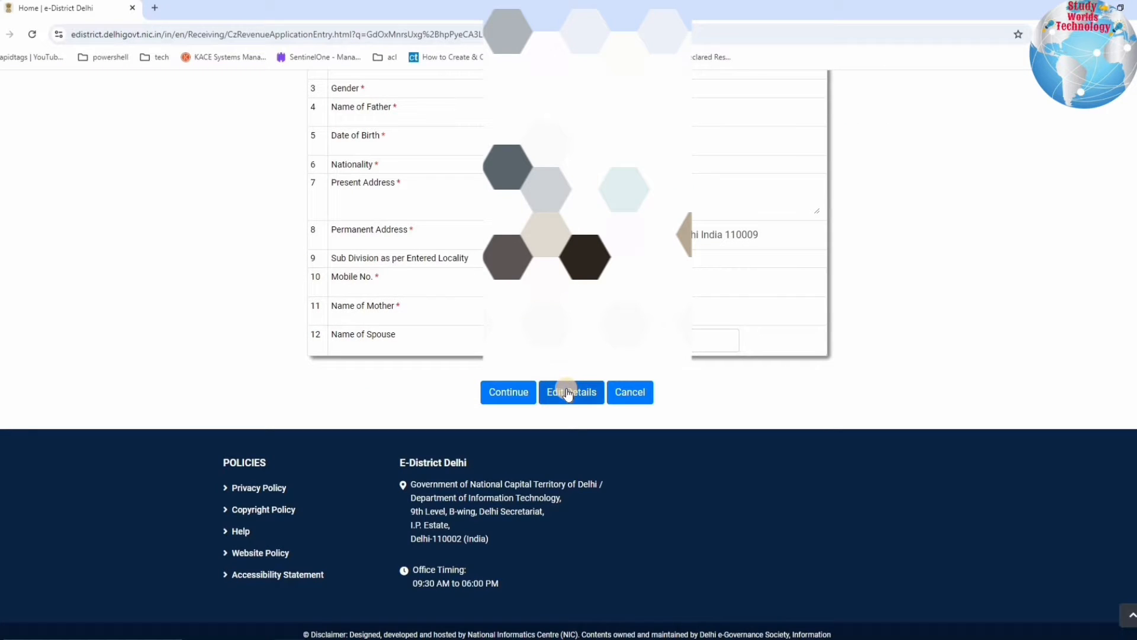
click(492, 392)
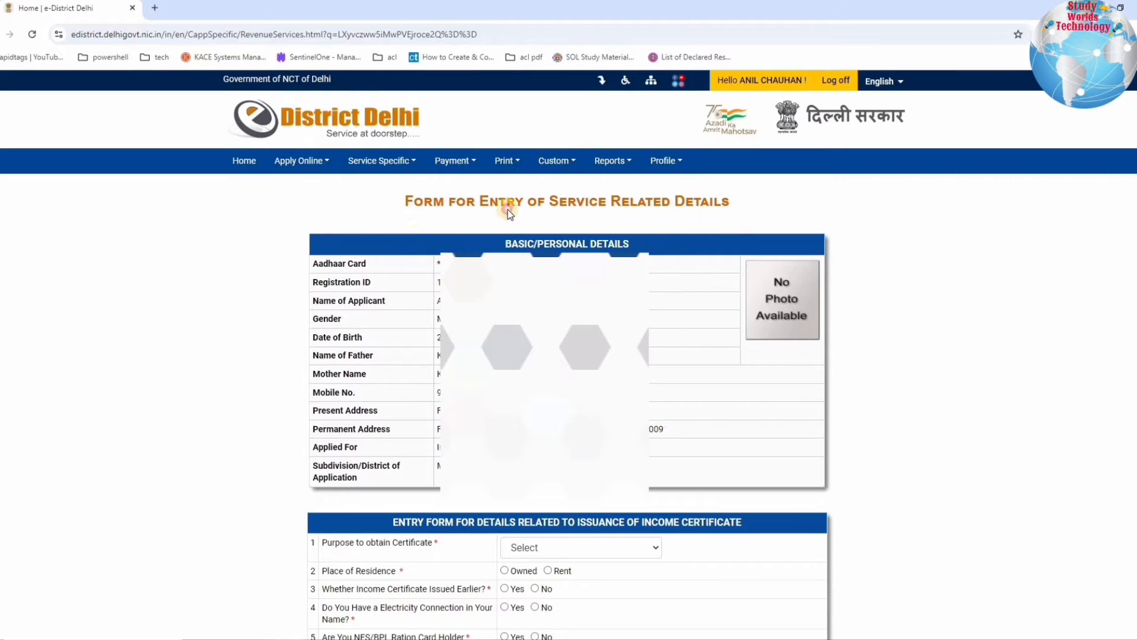
scroll(516, 259, down, 6)
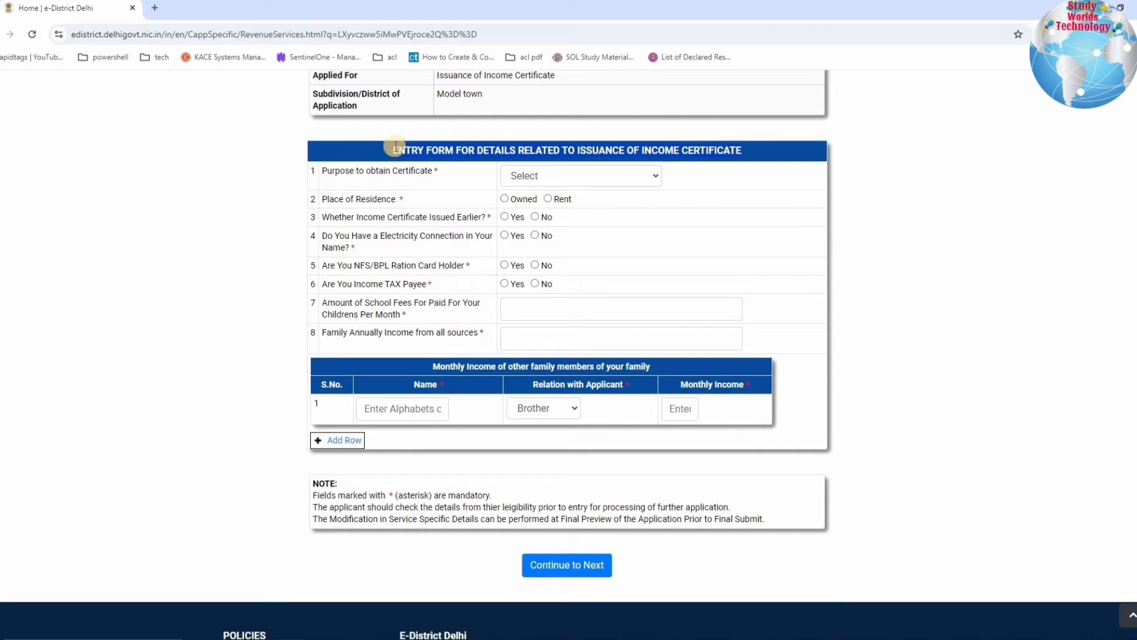
drag(318, 173, 603, 182)
- Set Purpose to obtain Certificate to 'For availing charge concession in Education Institution'
click(603, 181)
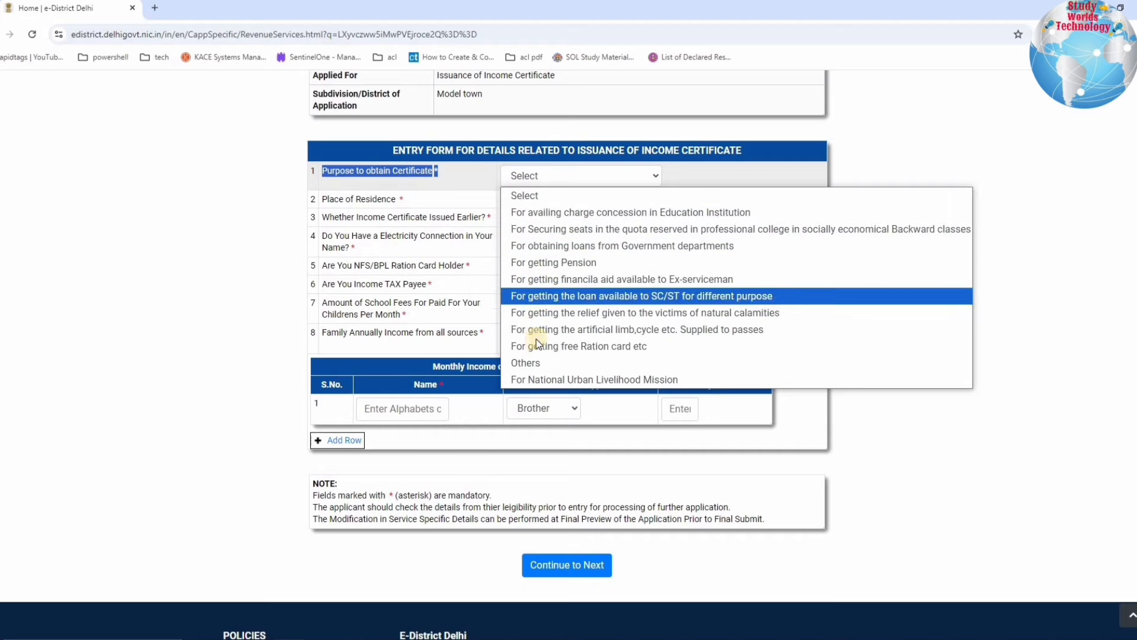
click(630, 212)
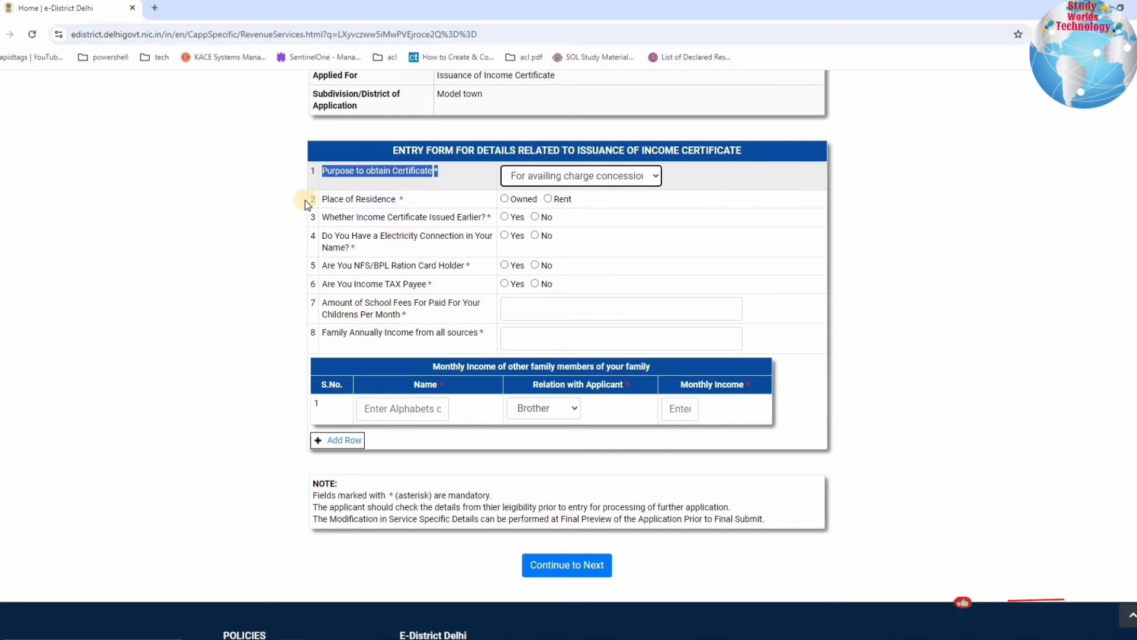
click(423, 202)
drag(327, 201, 423, 202)
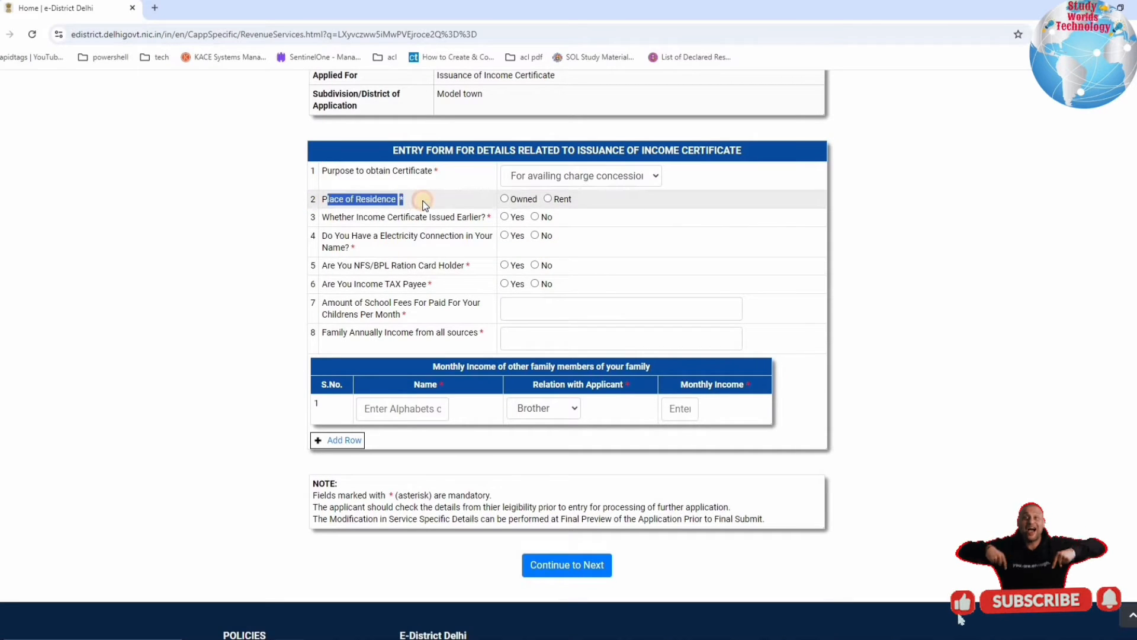
click(421, 201)
drag(330, 200, 299, 201)
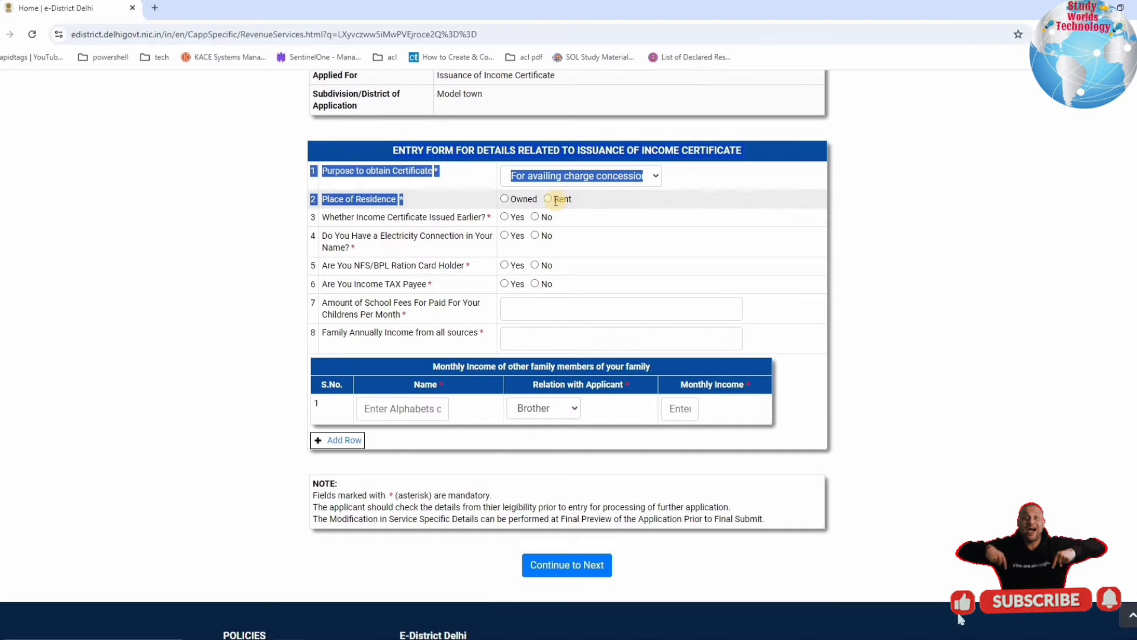
- Set Place of Residence to Rent, with a rent amount of 5000
click(504, 199)
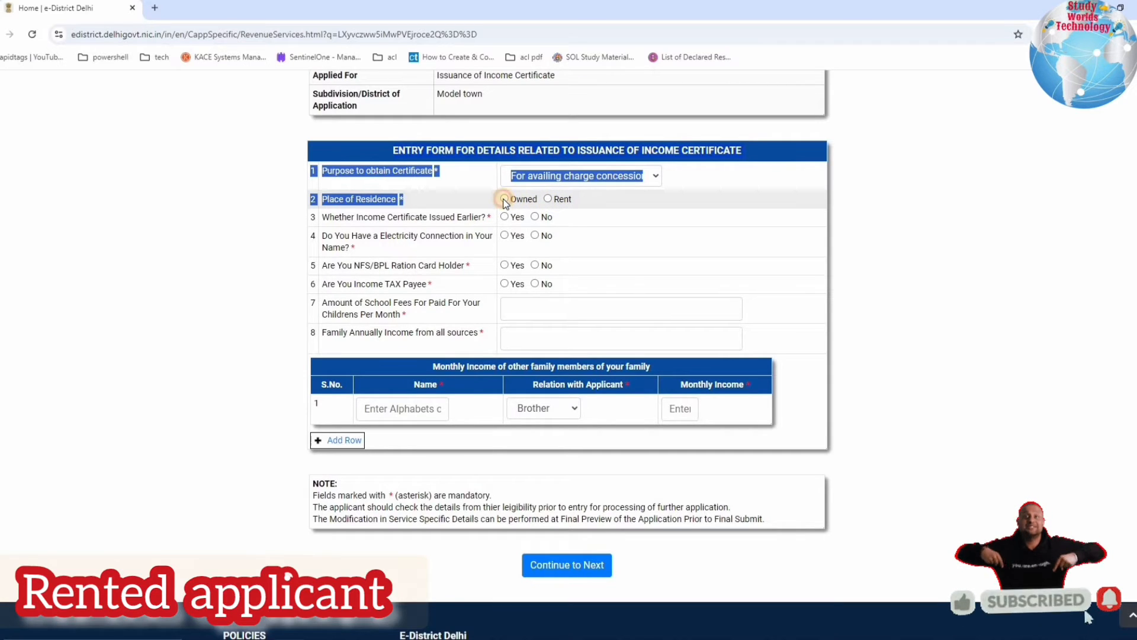
click(546, 198)
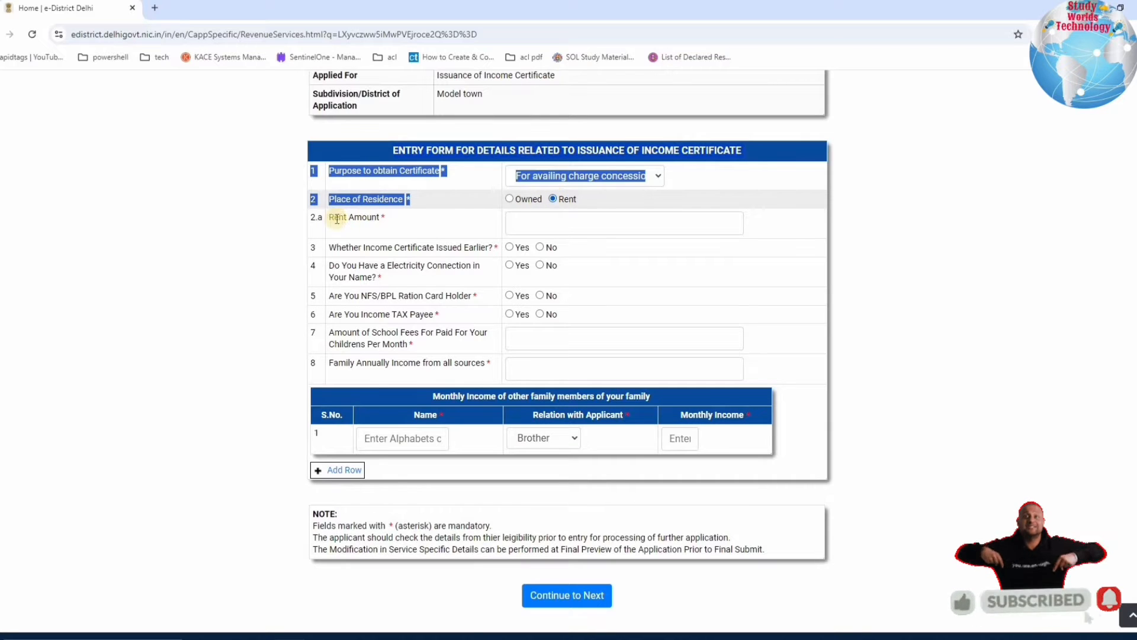
drag(441, 222, 525, 223)
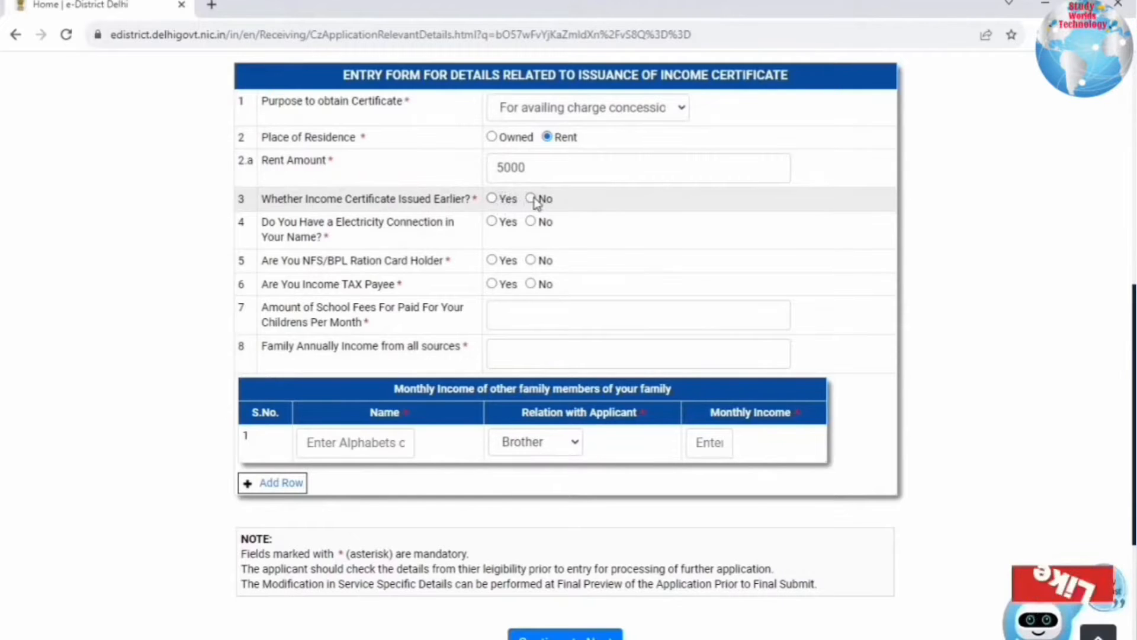
- Answer Yes to 'Income Certificate Issued Earlier' and review its certificate number, income and authority questions
click(531, 199)
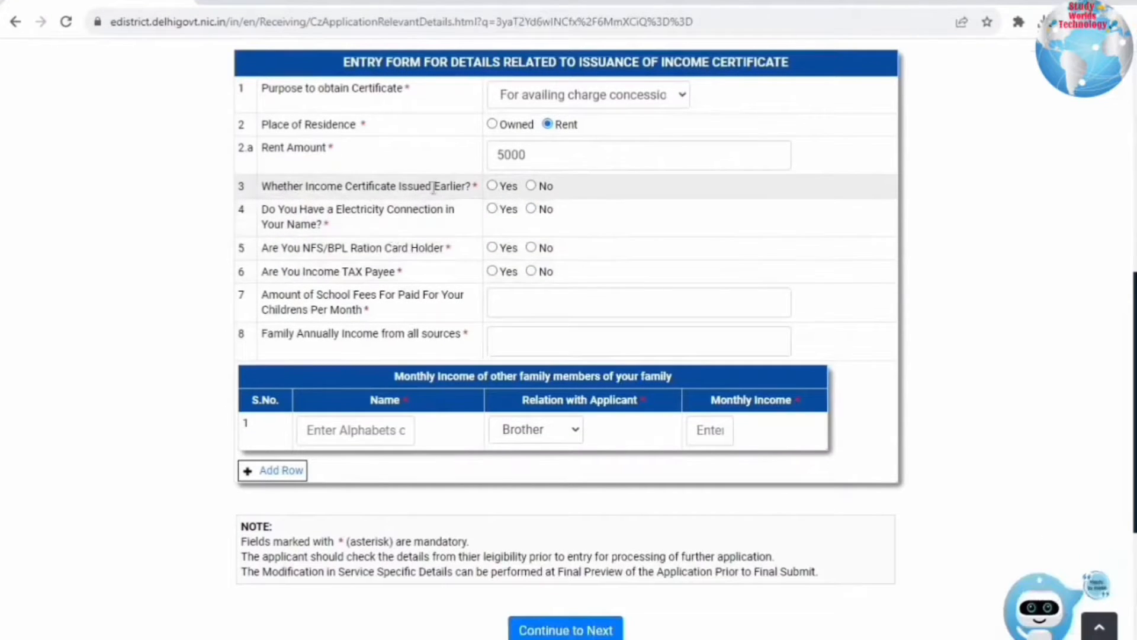
drag(293, 186, 477, 187)
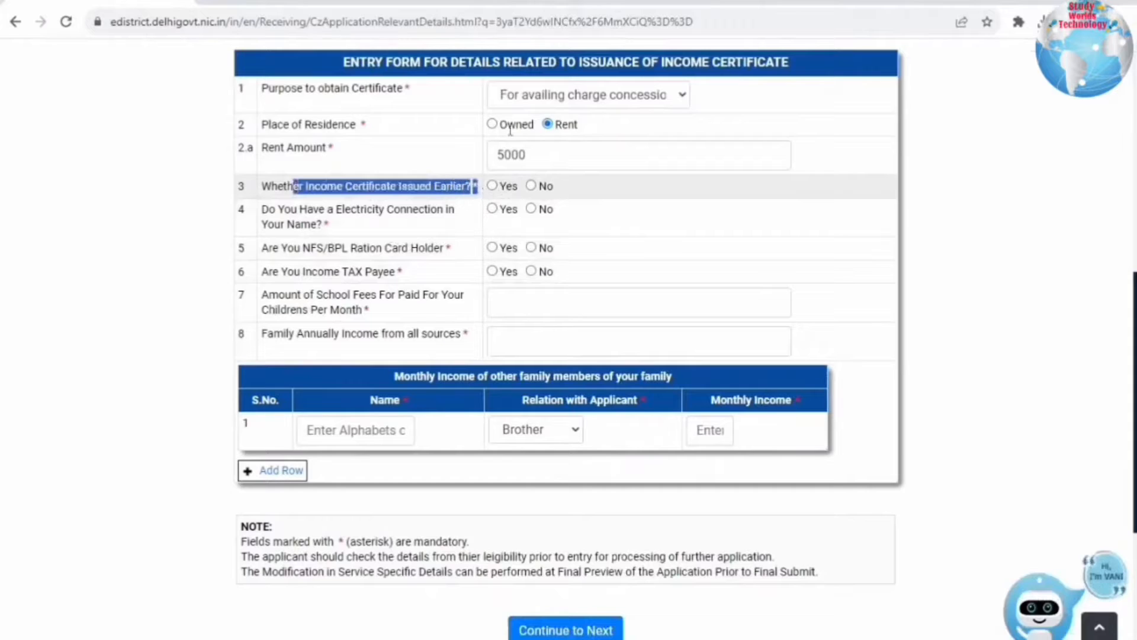
click(491, 186)
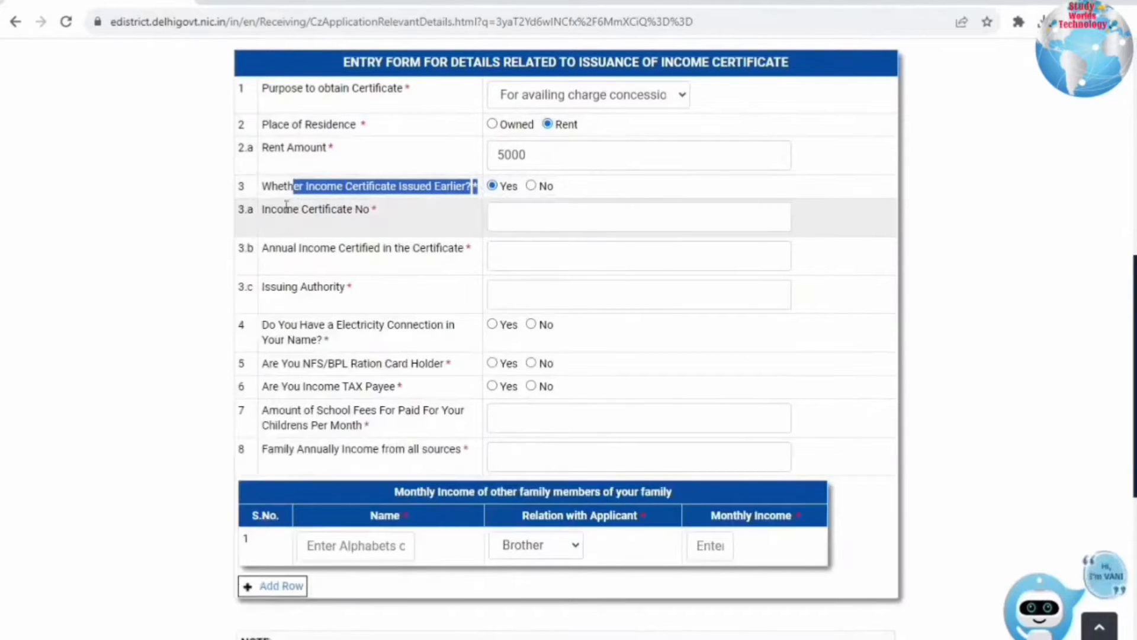
click(392, 210)
drag(392, 211, 283, 211)
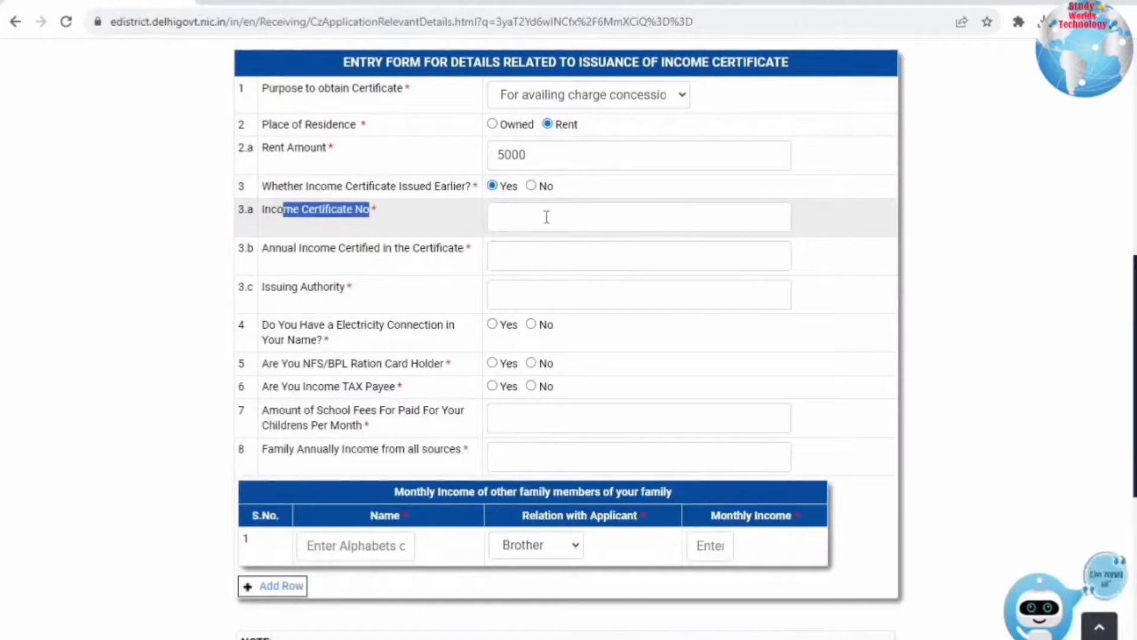
click(287, 217)
drag(392, 247, 516, 248)
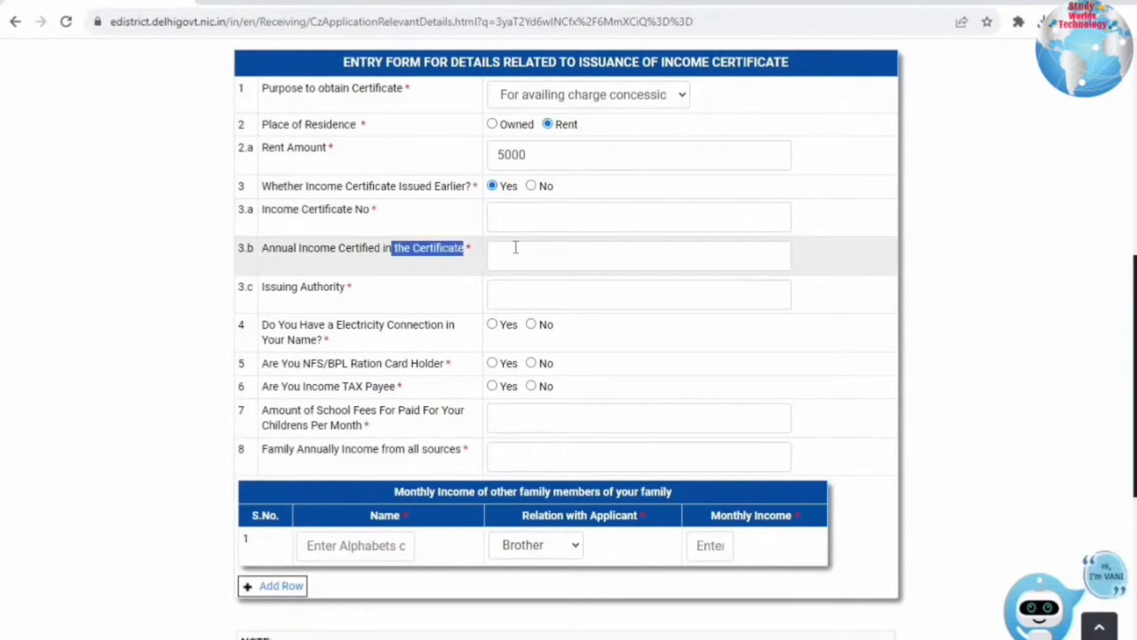
drag(461, 290, 307, 286)
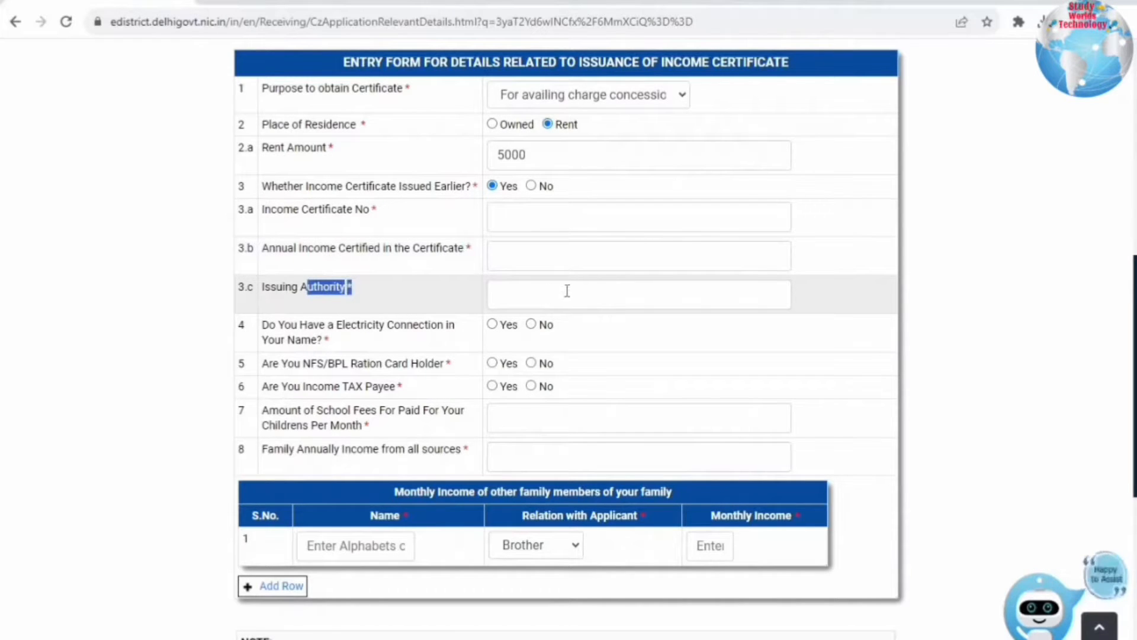
- Answer No to the electricity connection question
drag(275, 325, 448, 325)
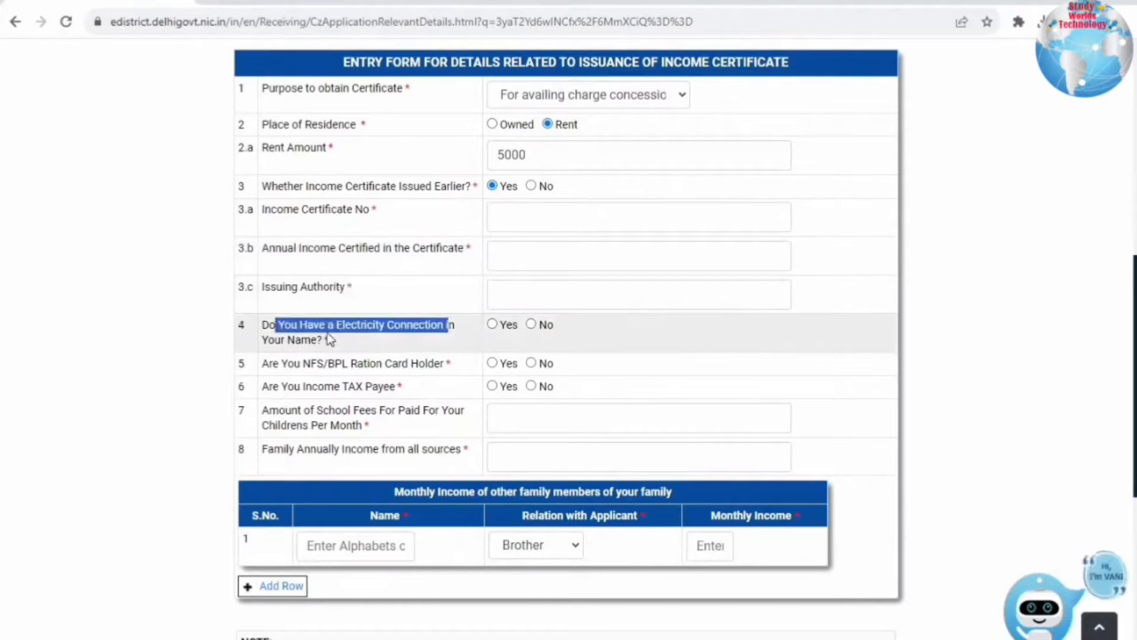
double_click(301, 339)
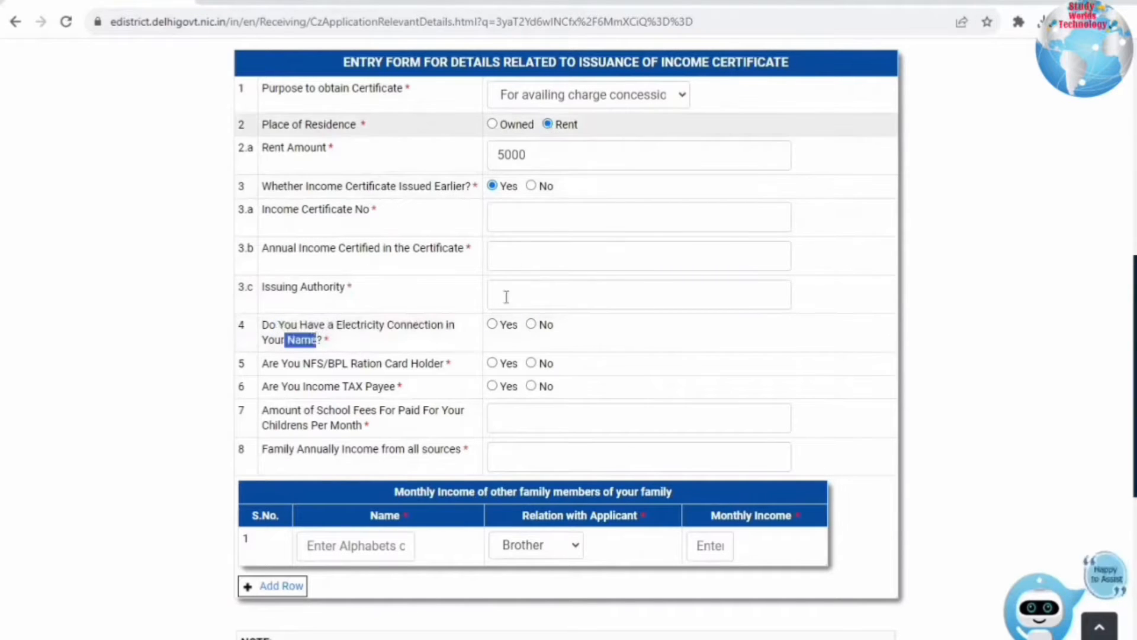
click(493, 325)
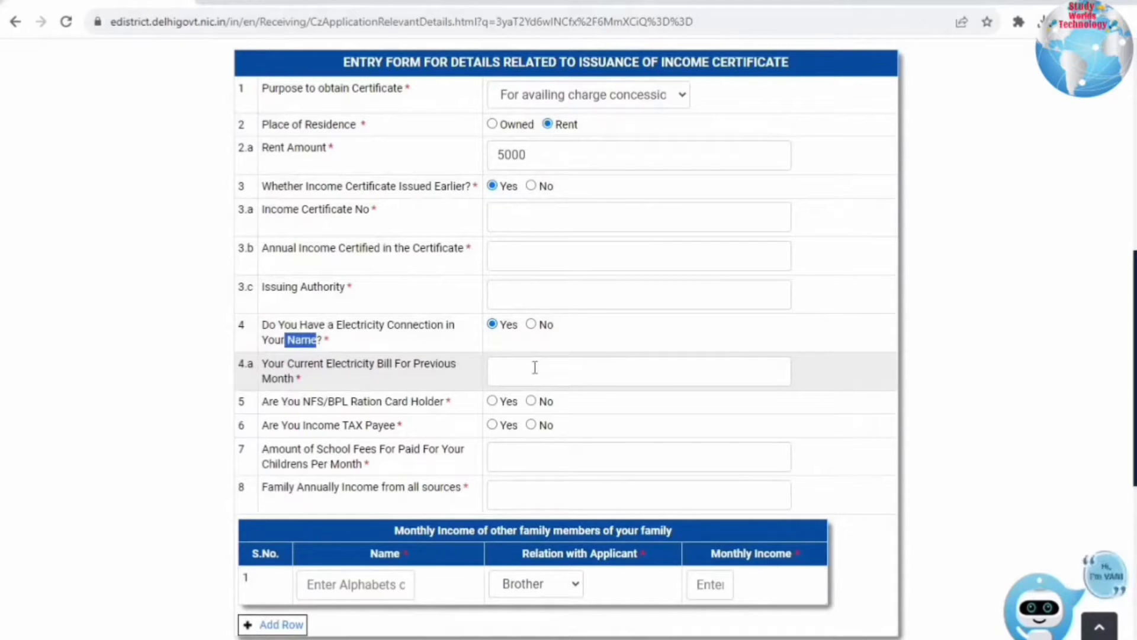
click(532, 324)
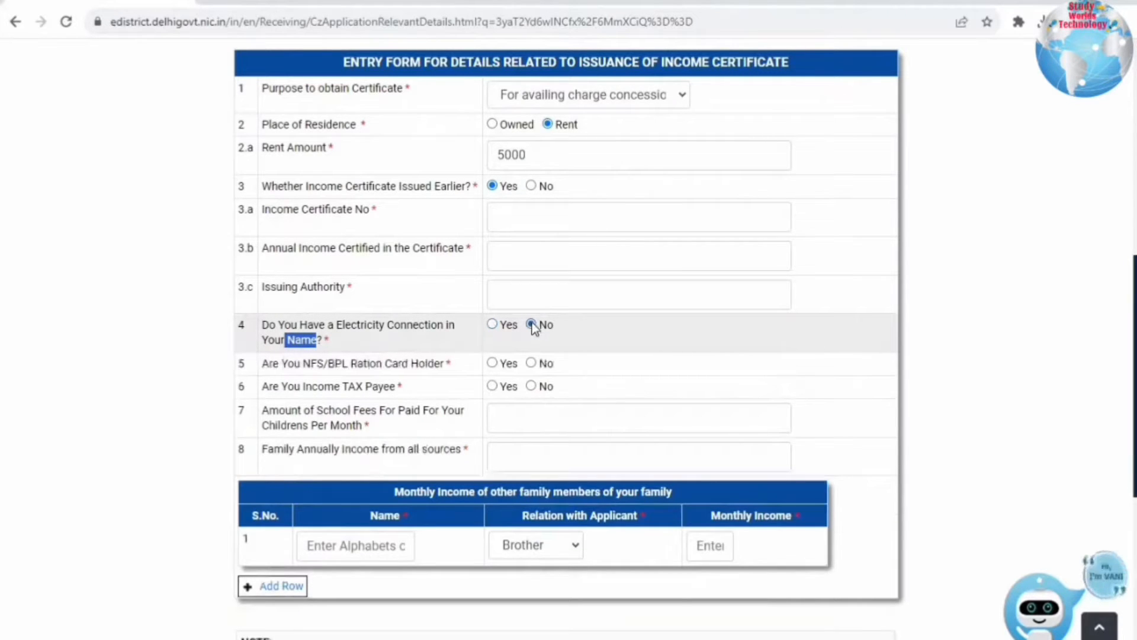
- Answer No for NFS/BPL ration card holder and No for income tax payee
drag(310, 364, 453, 363)
click(493, 363)
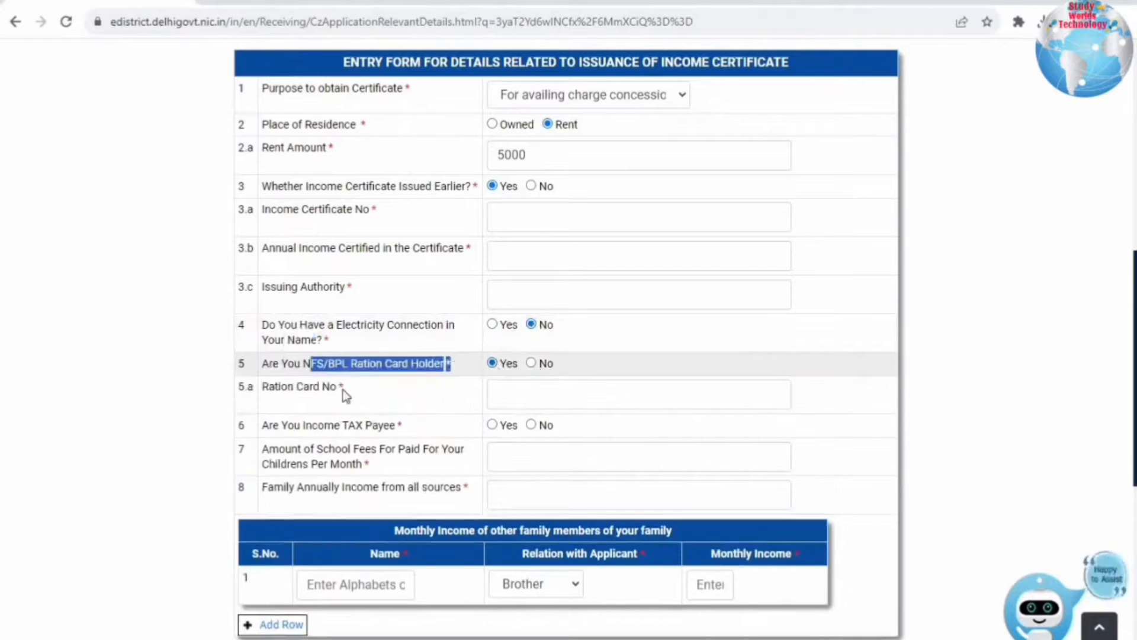
drag(269, 386, 468, 386)
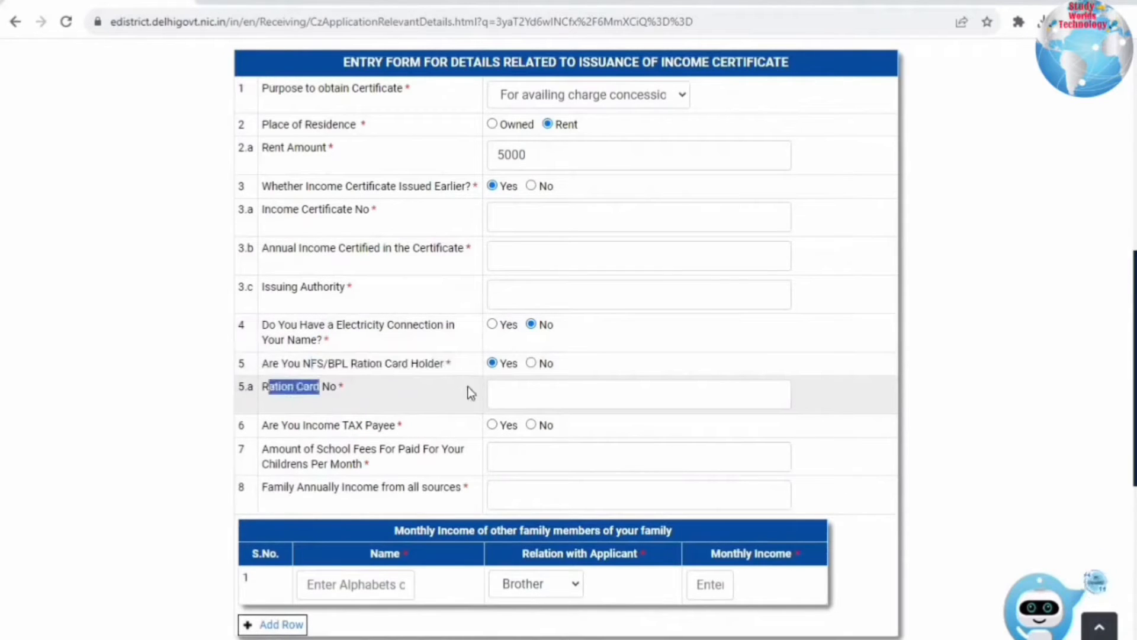
click(514, 392)
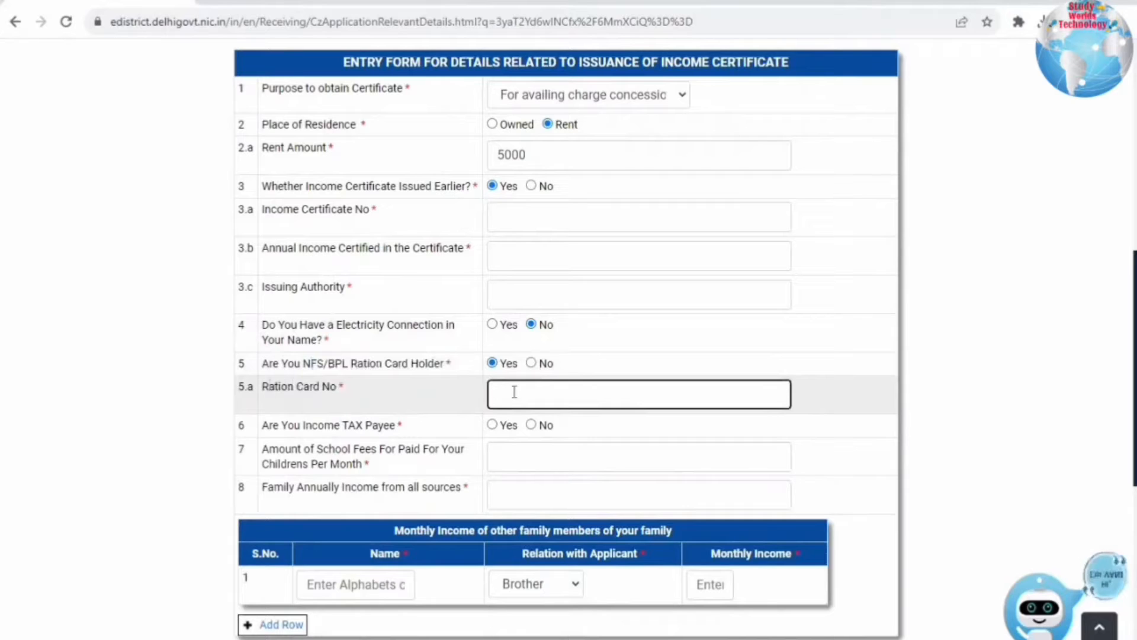
click(531, 363)
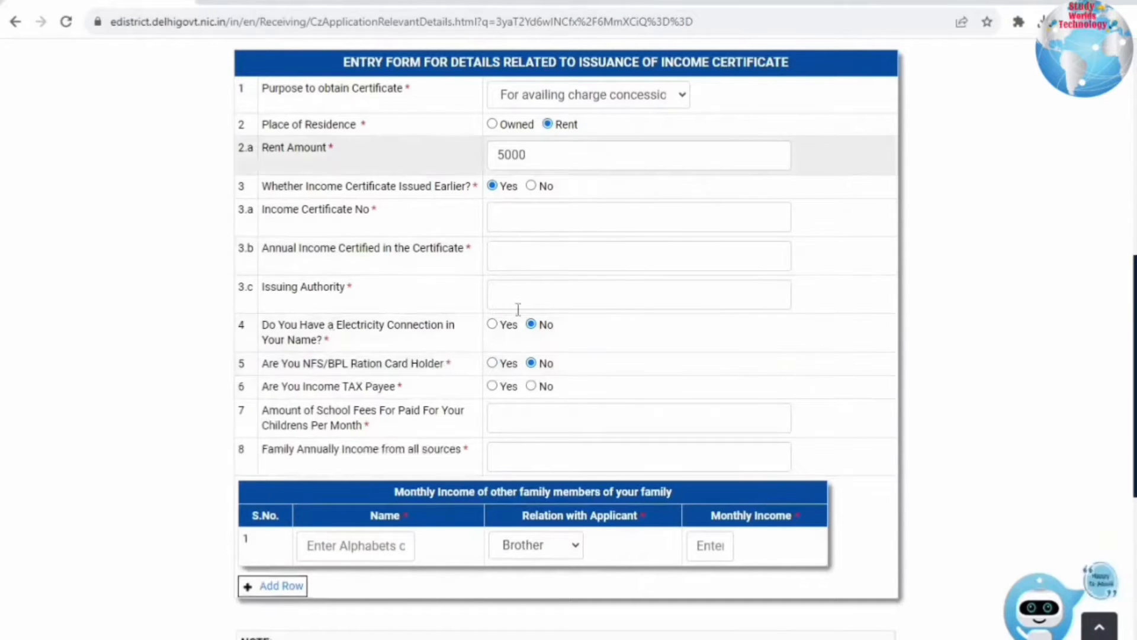
click(492, 385)
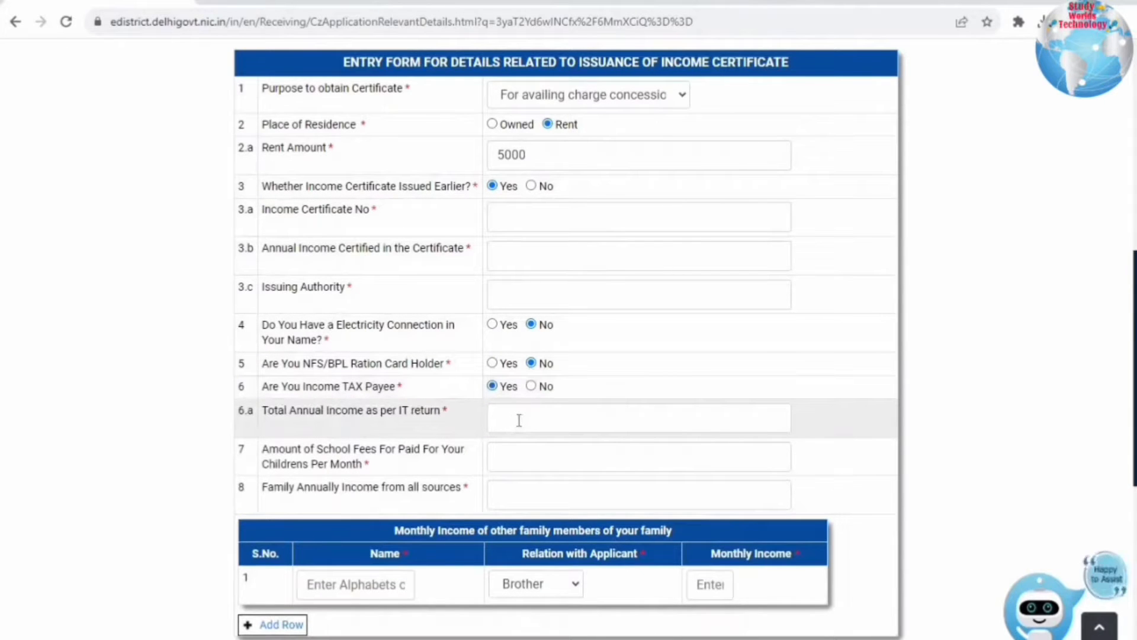
click(531, 386)
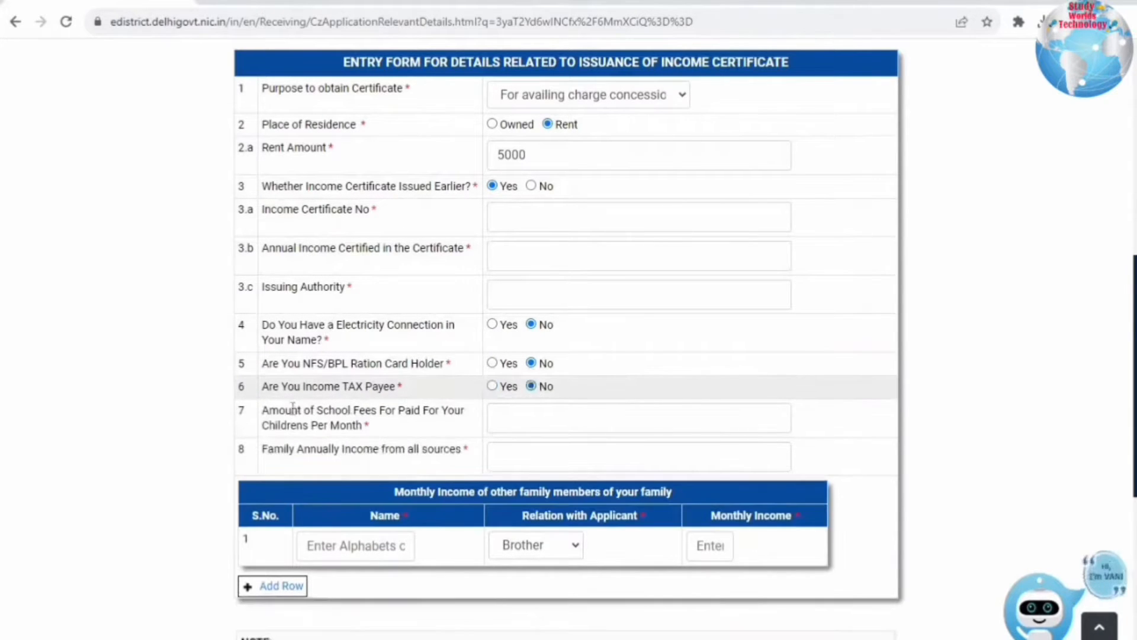
drag(268, 410, 393, 435)
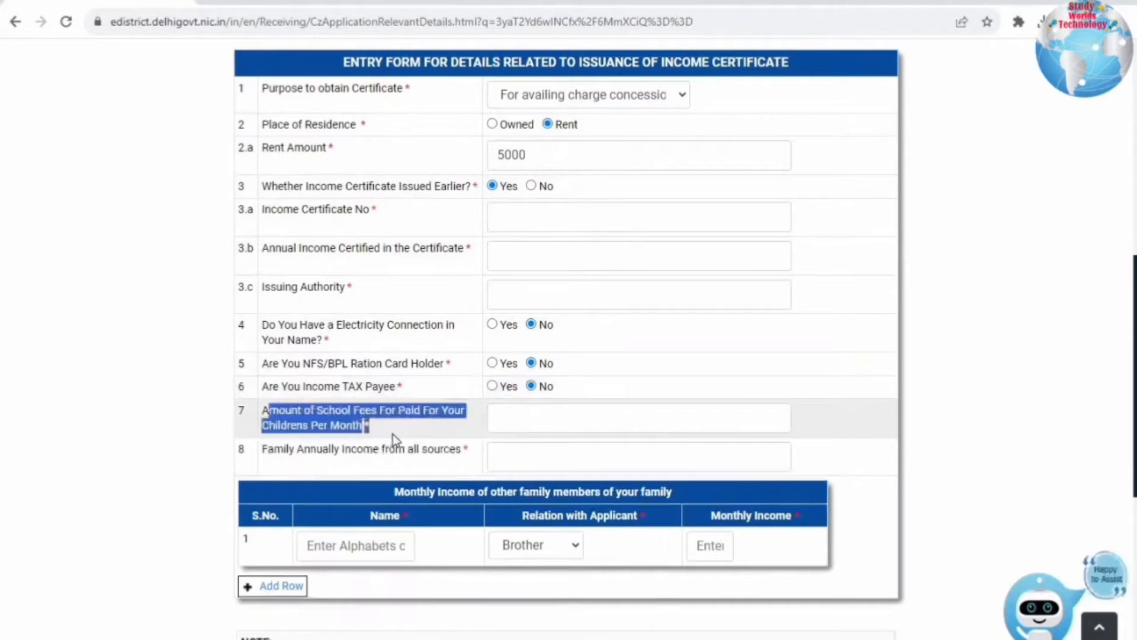
- Enter 2000 as the monthly school fees, correcting the mistyped 5000
click(499, 421)
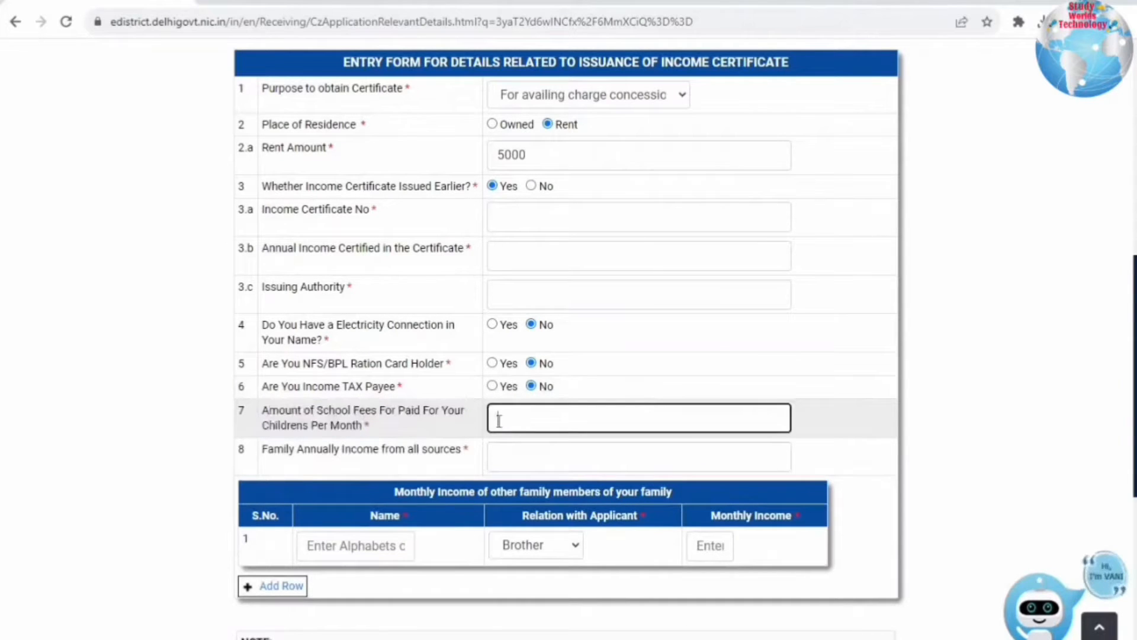
text(5000)
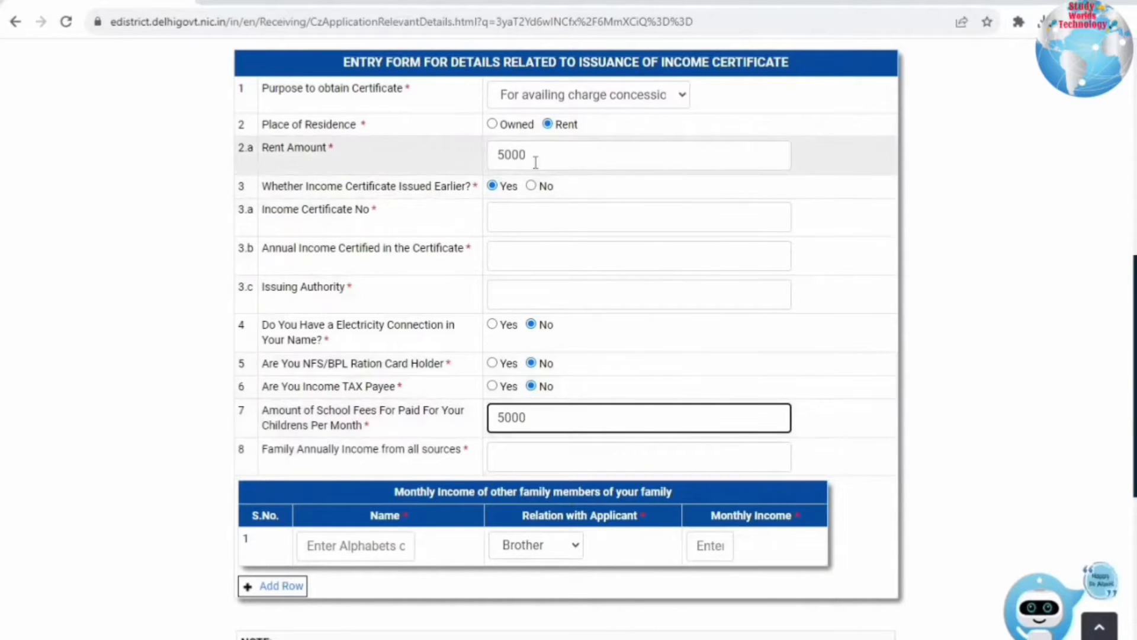
click(504, 417)
key(BackSpace)
text(2)
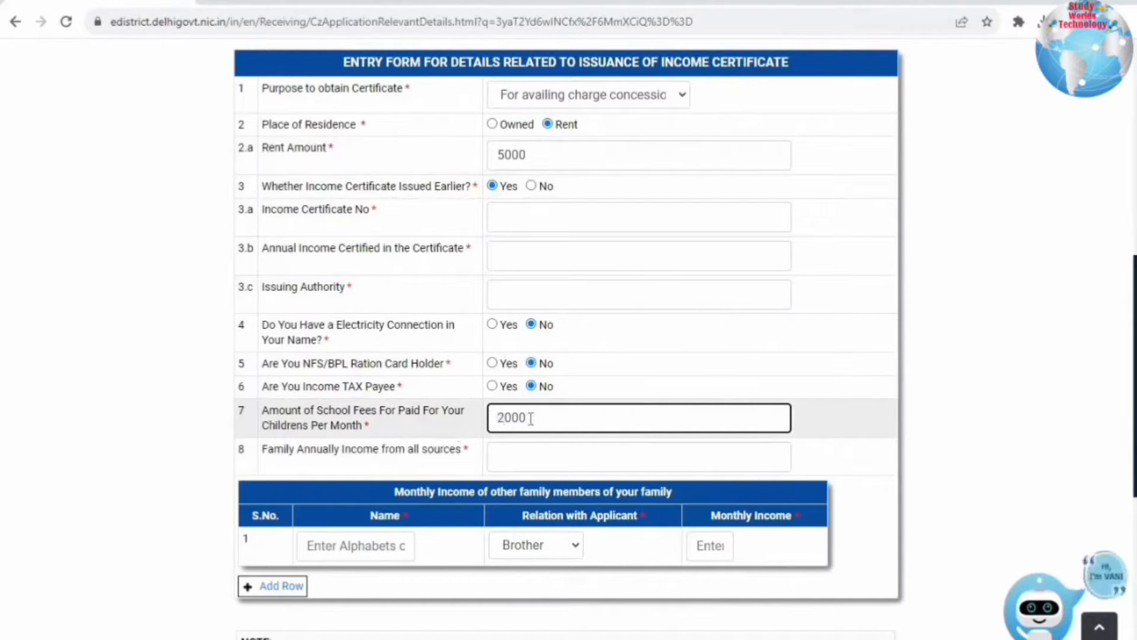
- Enter 120000 as the family annual income from all sources
drag(282, 444, 500, 452)
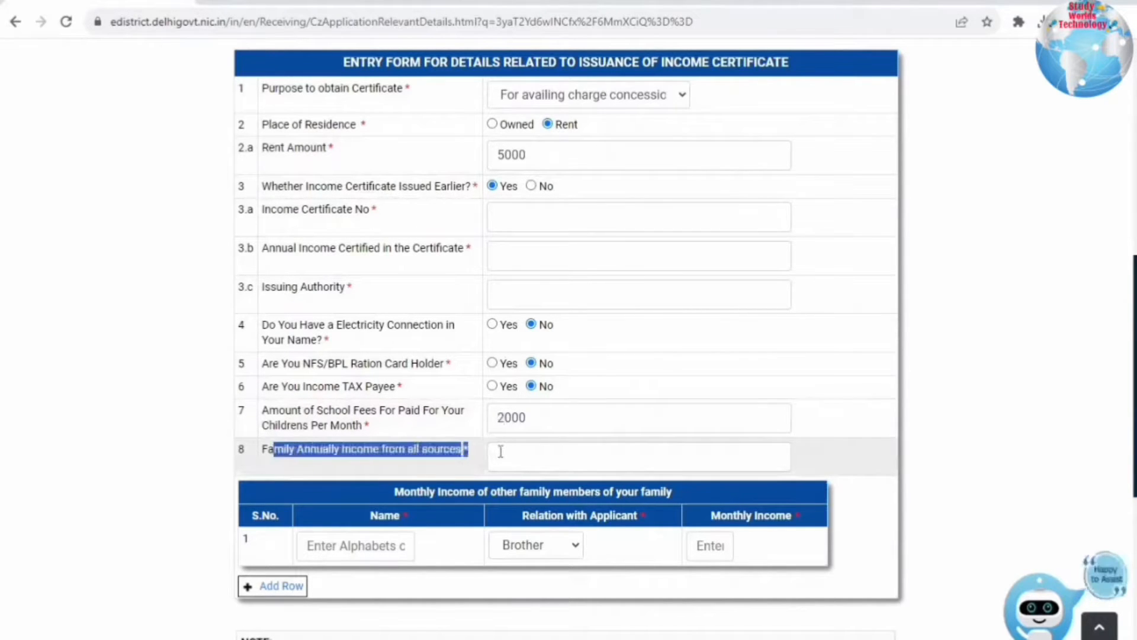
click(500, 451)
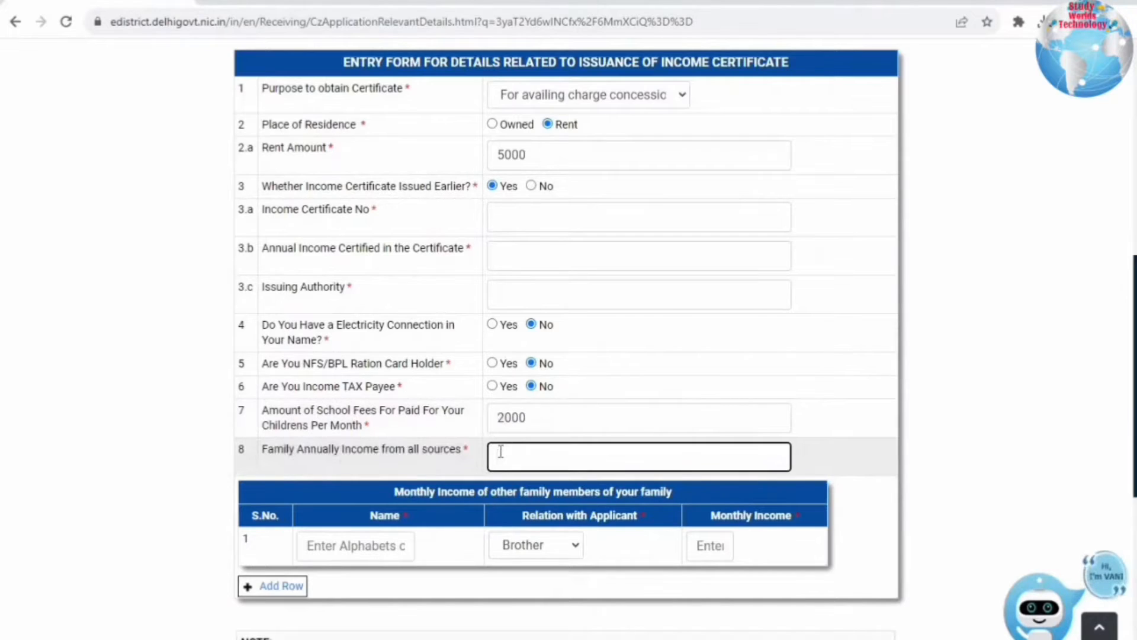
text(1)
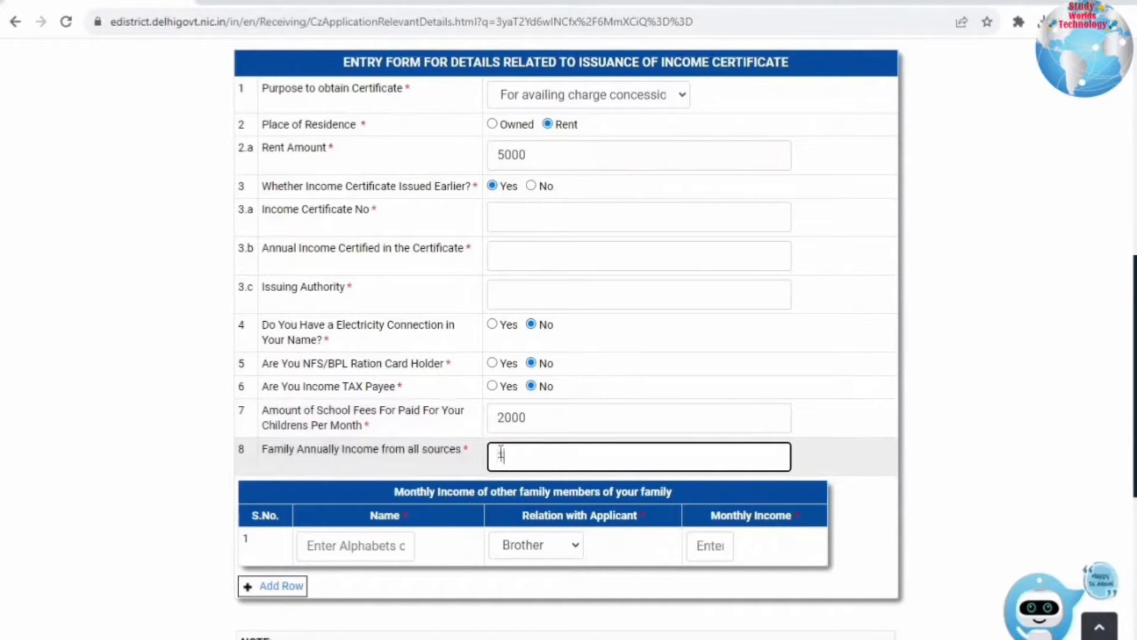
text(20000)
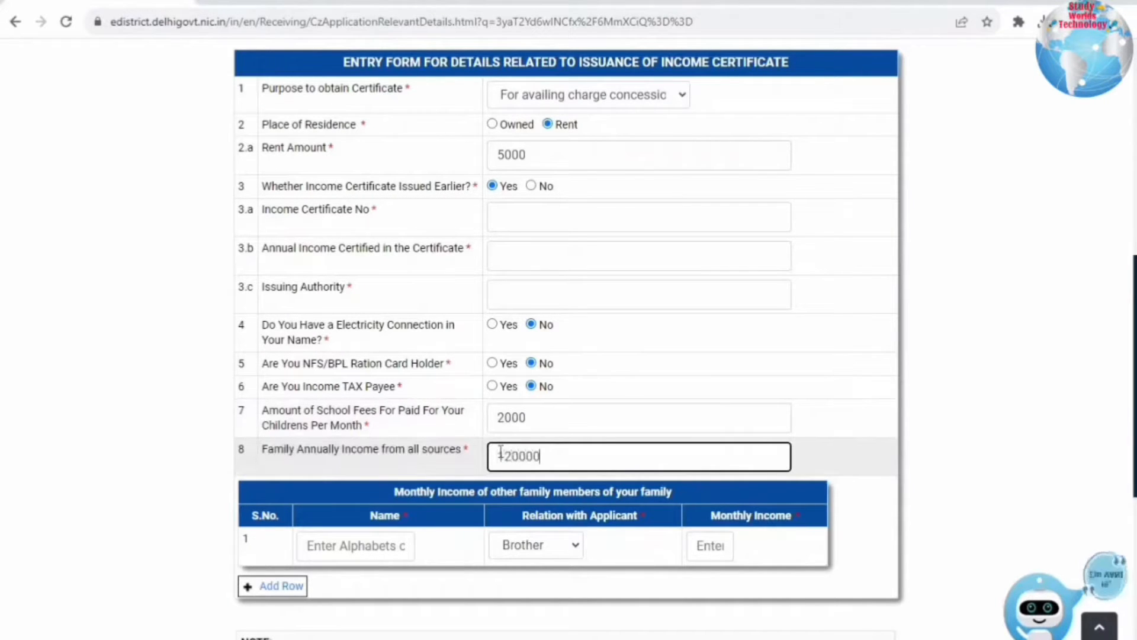
drag(556, 460, 480, 463)
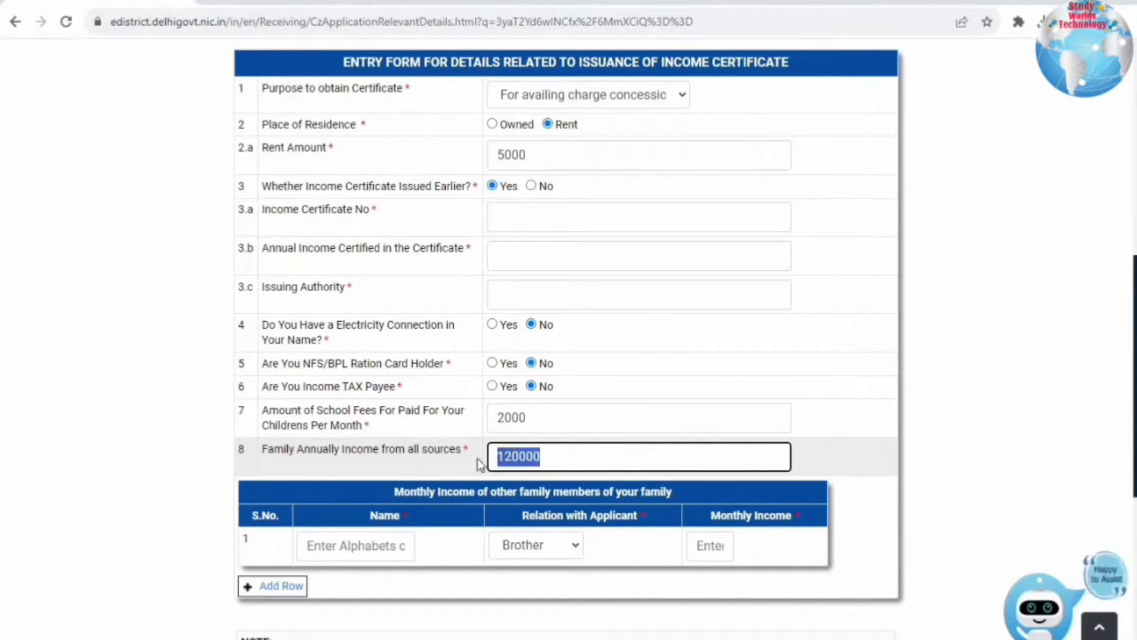
click(553, 461)
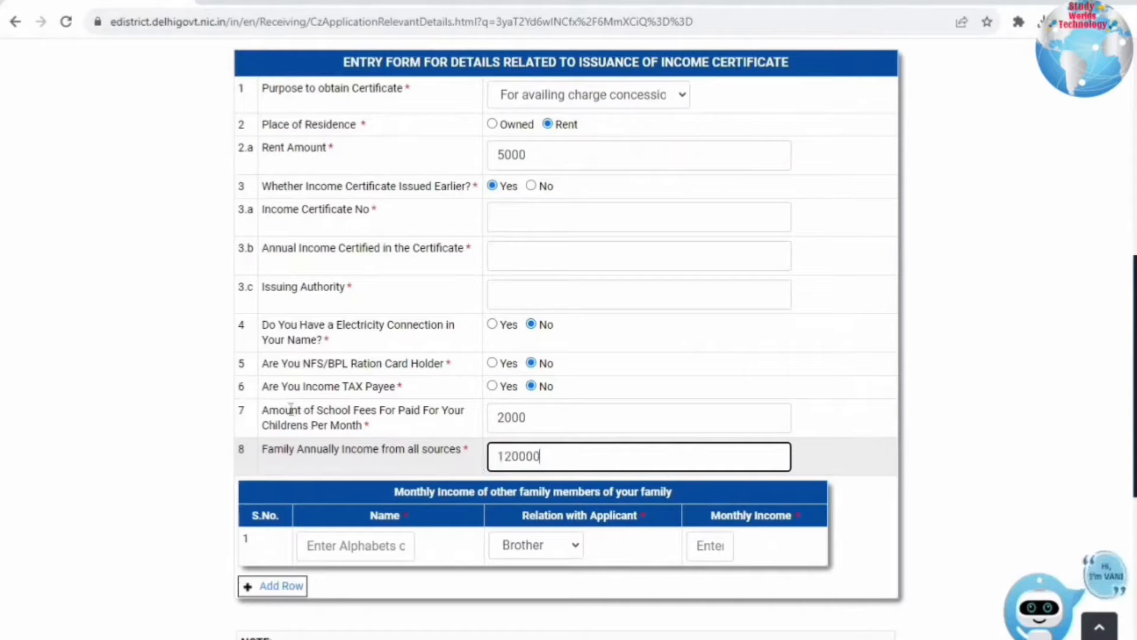
click(541, 419)
double_click(541, 419)
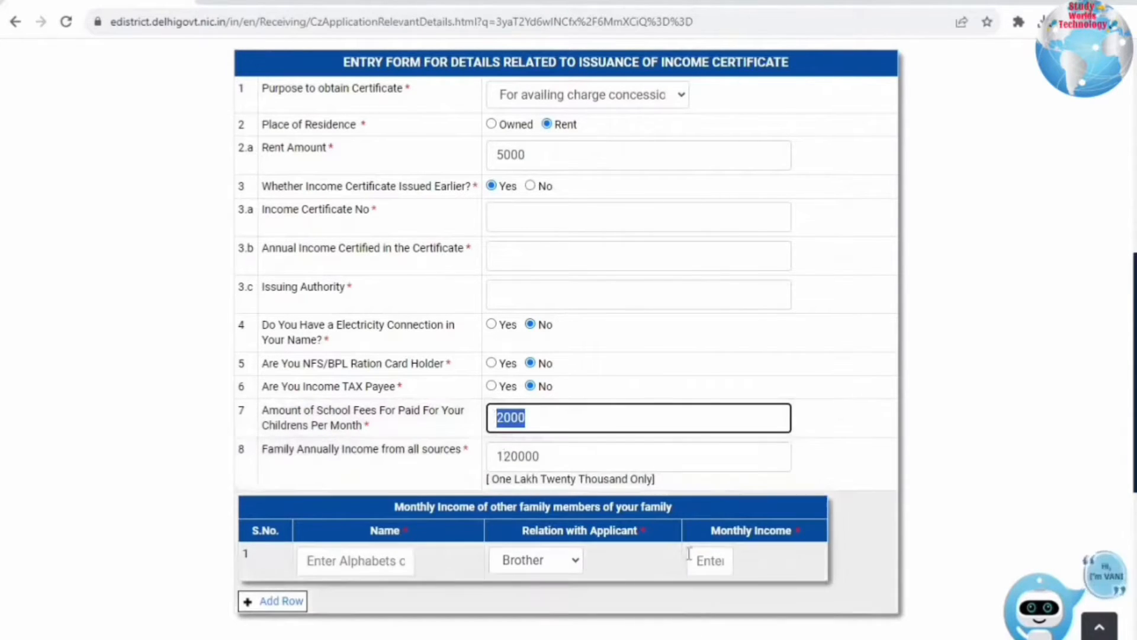
key(Tab)
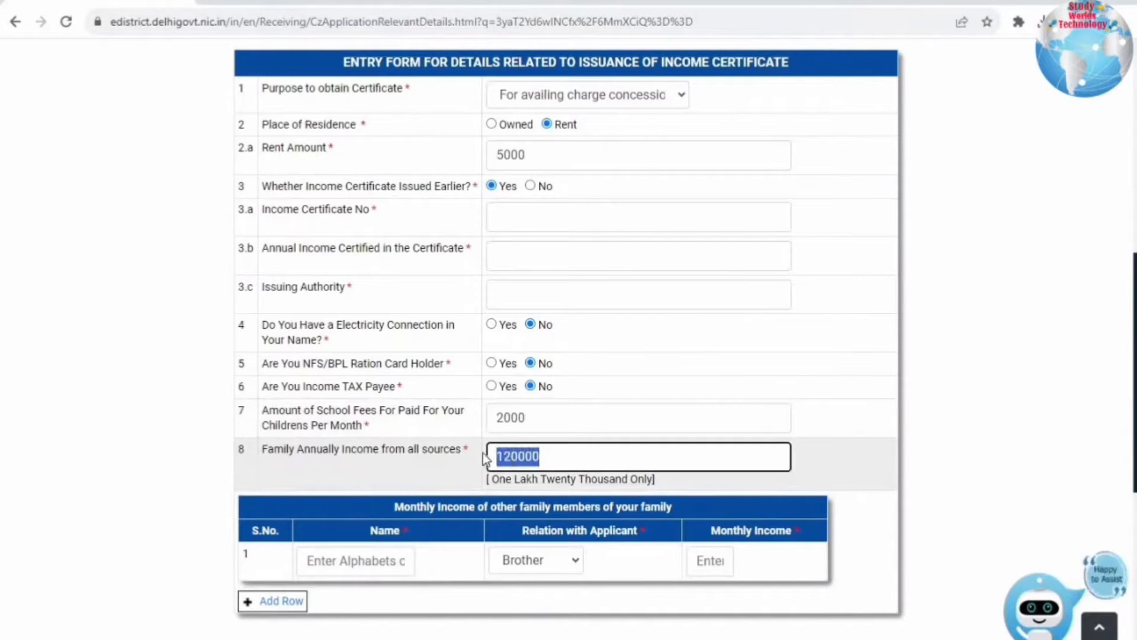
click(514, 455)
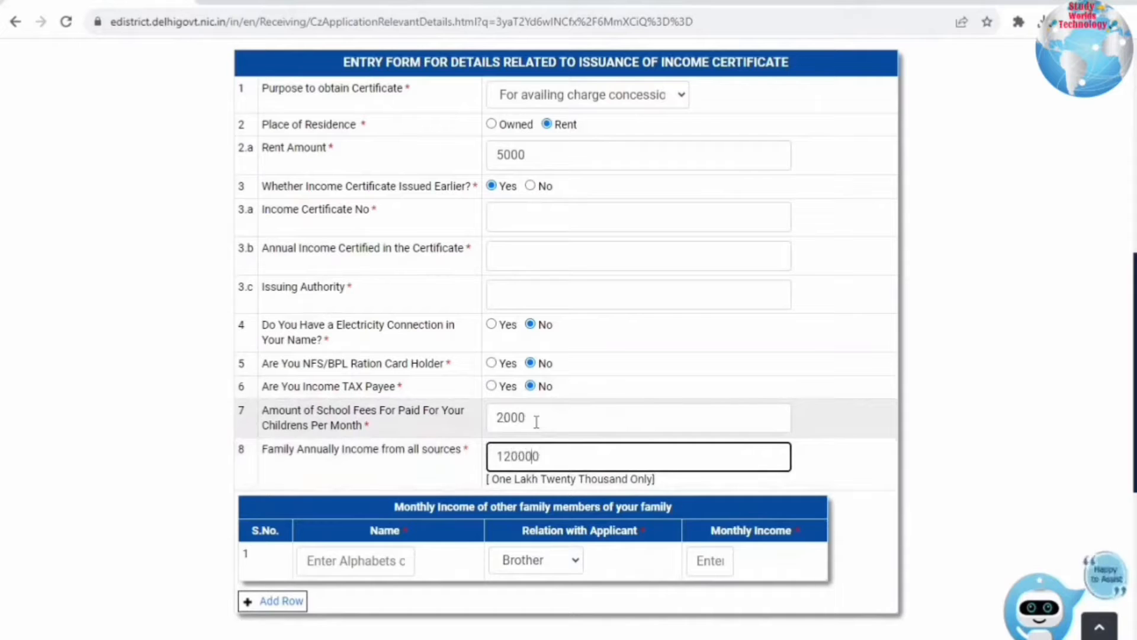
- Change place of residence to Owned and review the earlier certificate questions
click(491, 124)
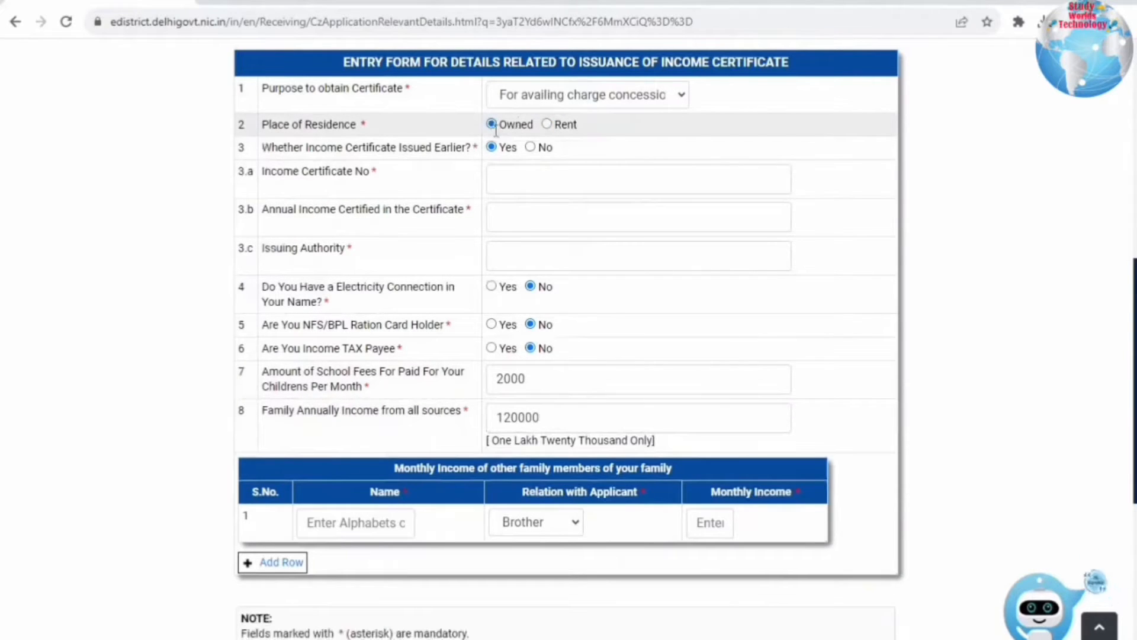
drag(284, 147, 503, 148)
click(504, 148)
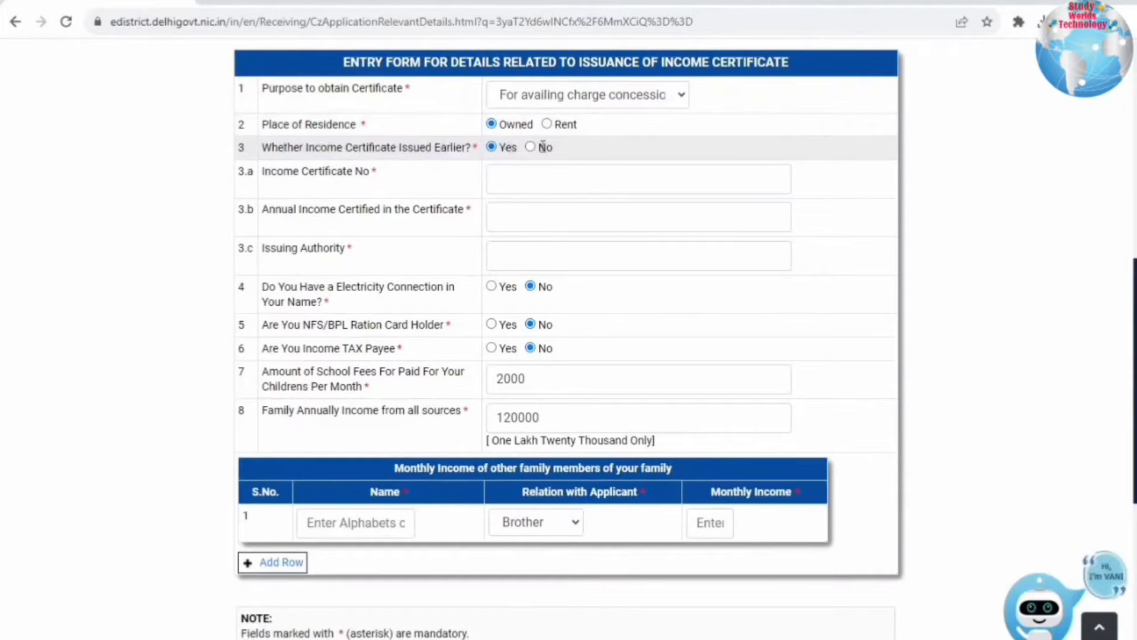
drag(279, 171, 528, 175)
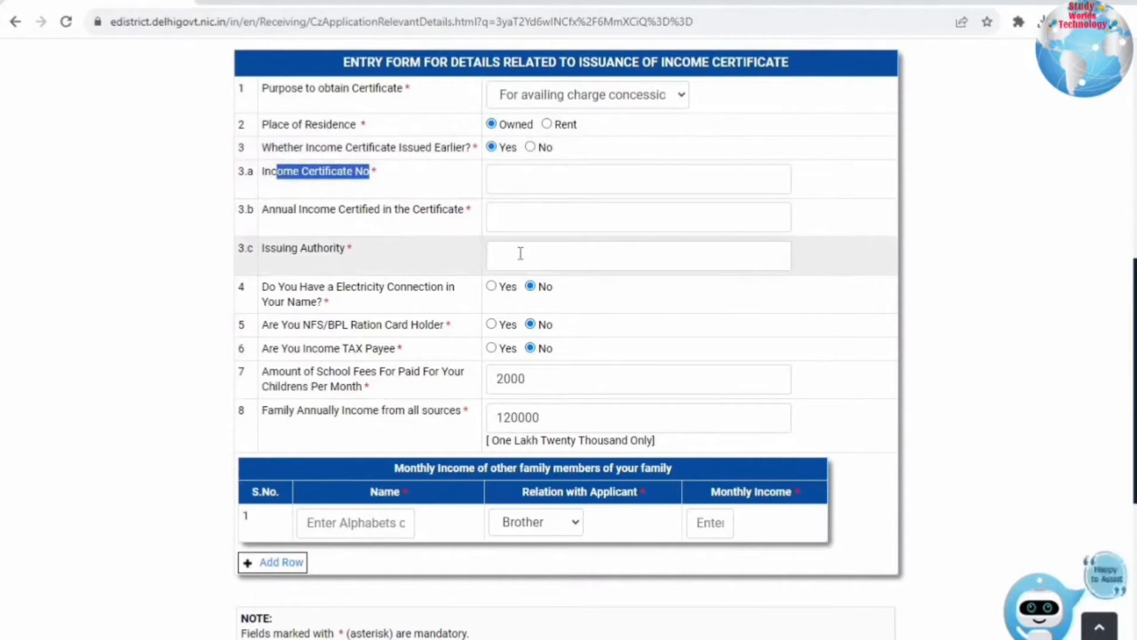
- Answer Yes to electricity connection and enter last month's bill, correcting 3450 to 3470
drag(292, 286, 540, 284)
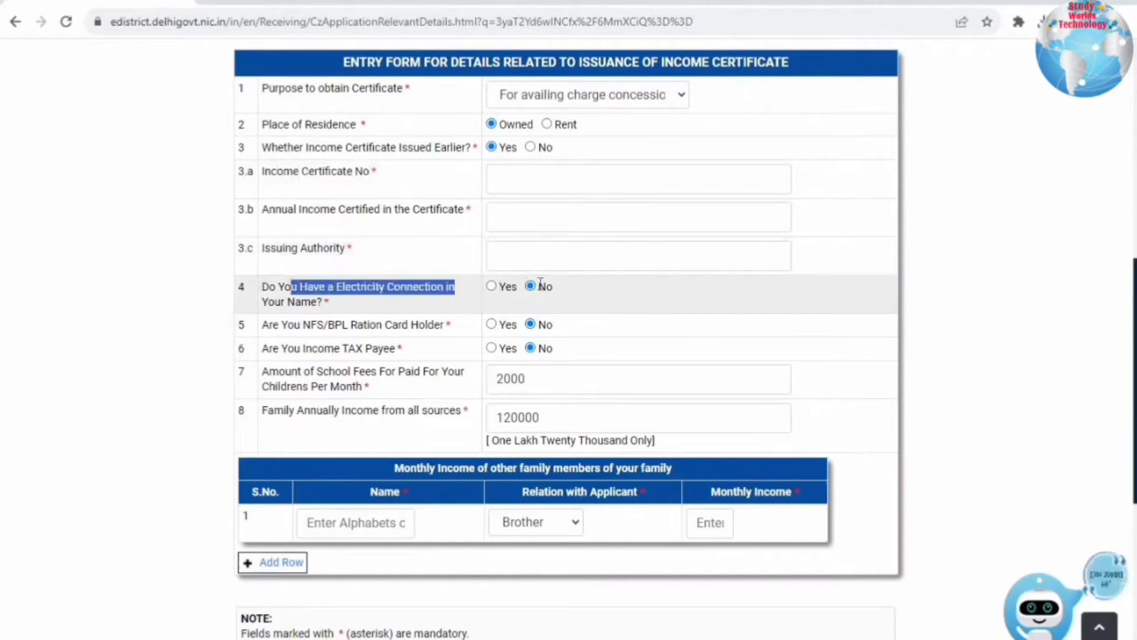
click(491, 287)
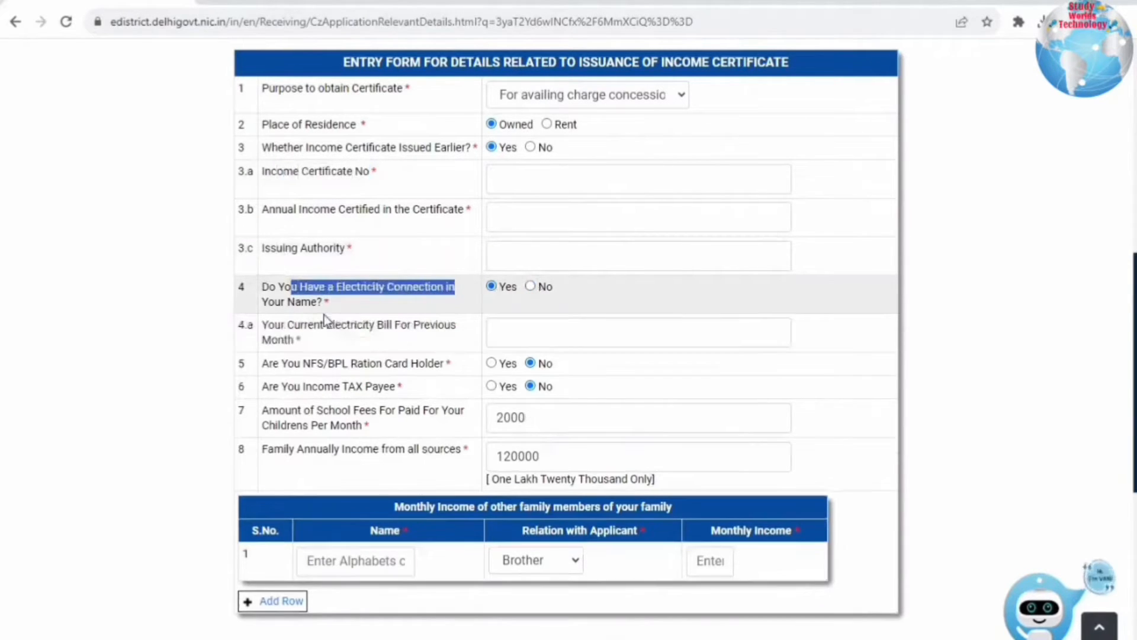
click(509, 325)
text(3450)
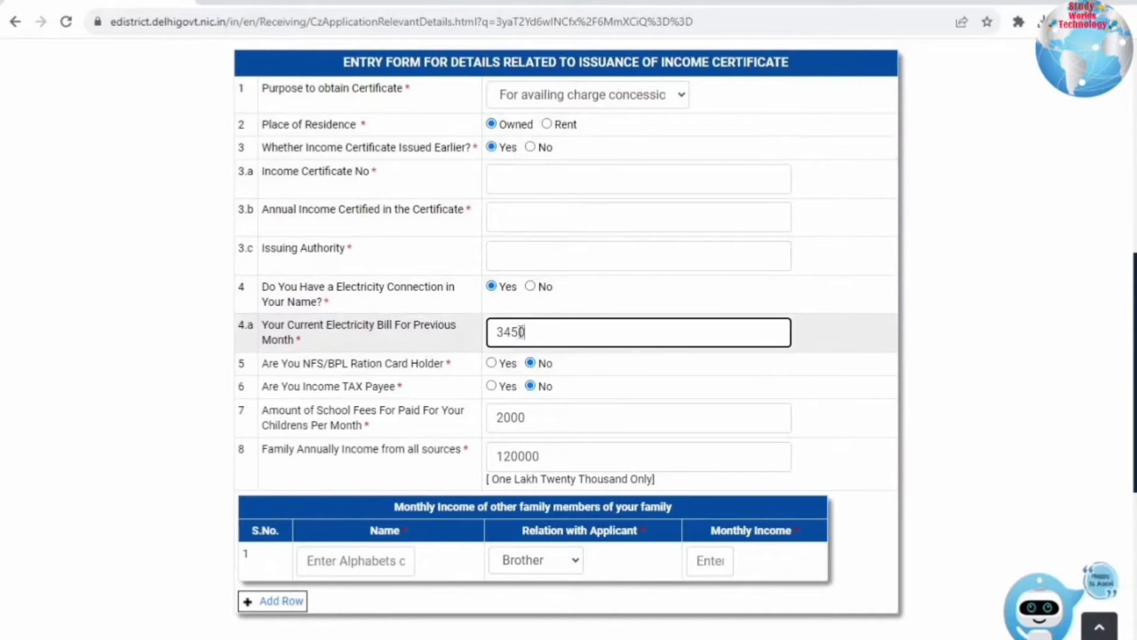
double_click(500, 332)
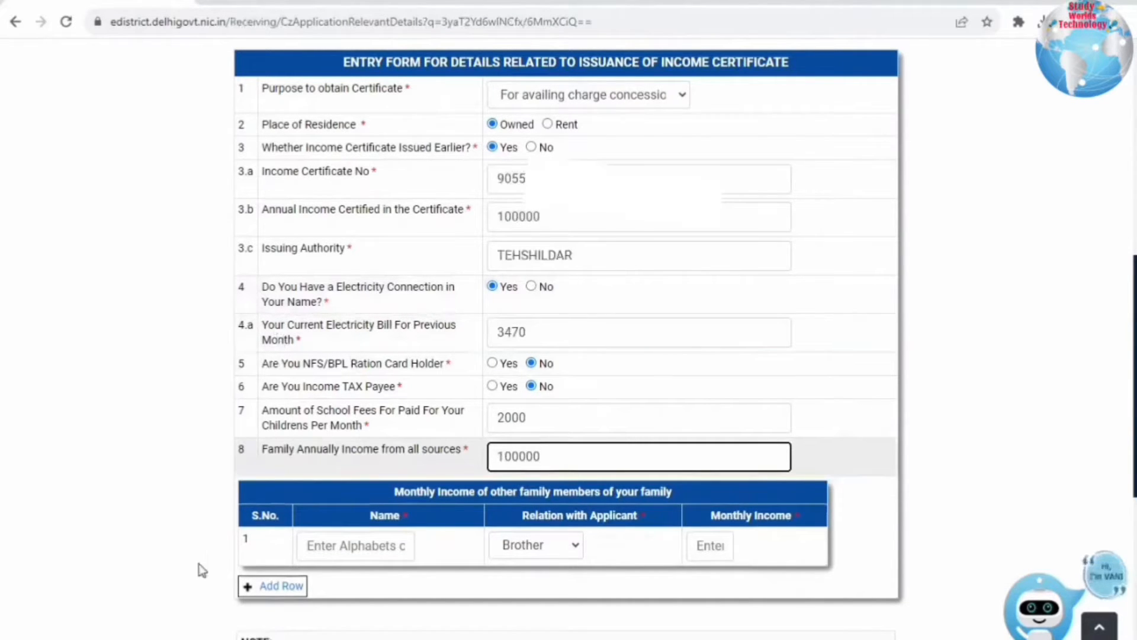
- Add a family member with the wife's name, relation Wife/पत्नी, and monthly income 100
click(540, 500)
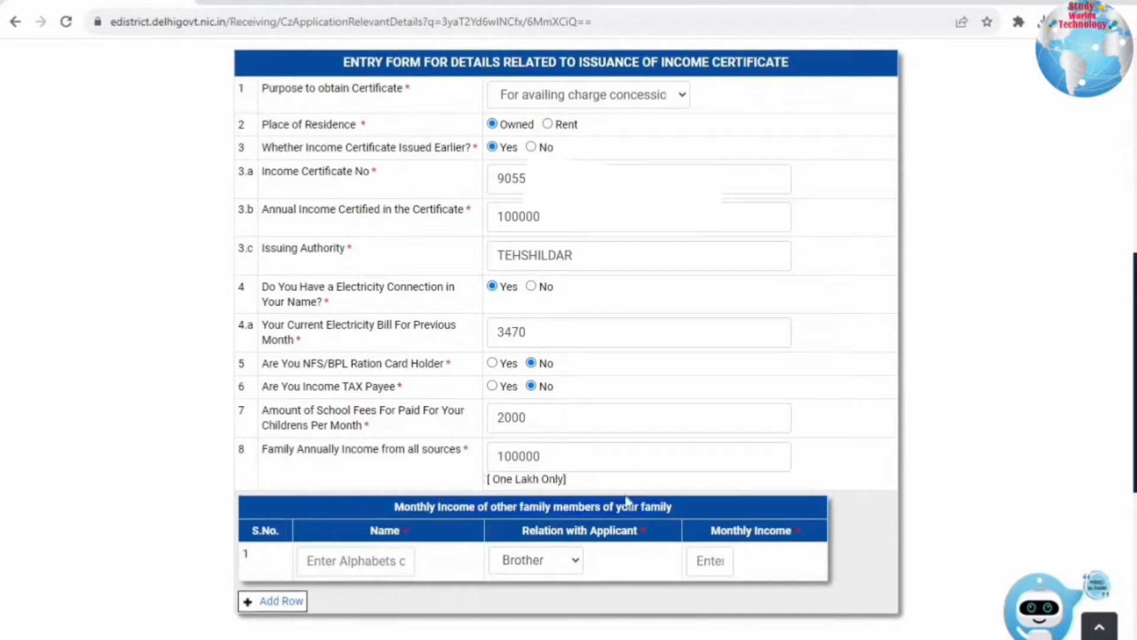
click(391, 568)
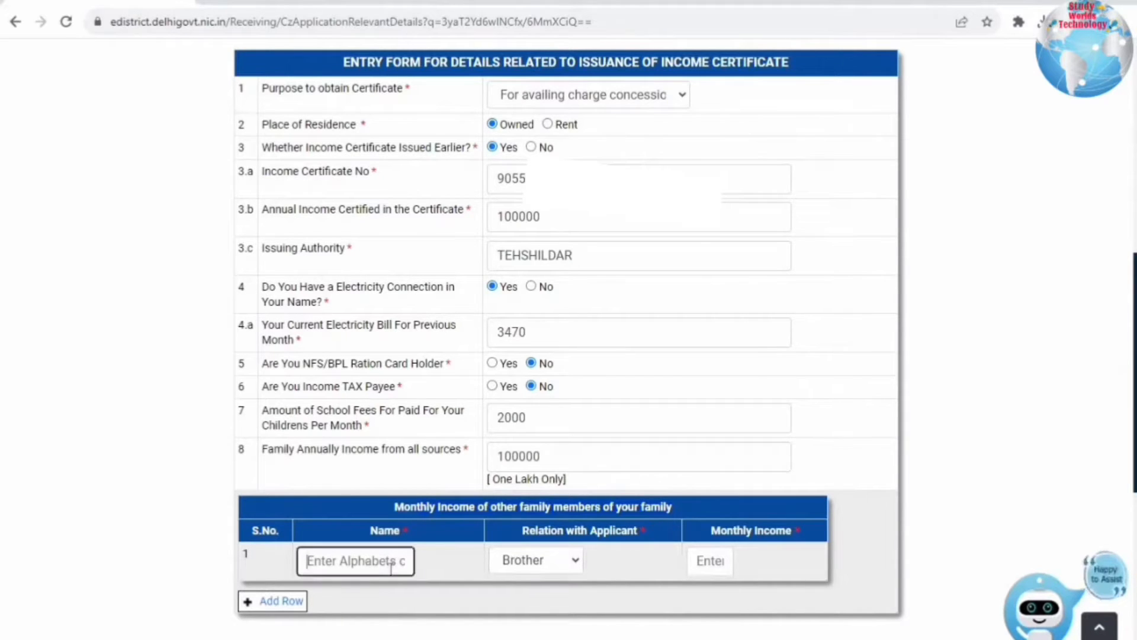
text(MAMTA)
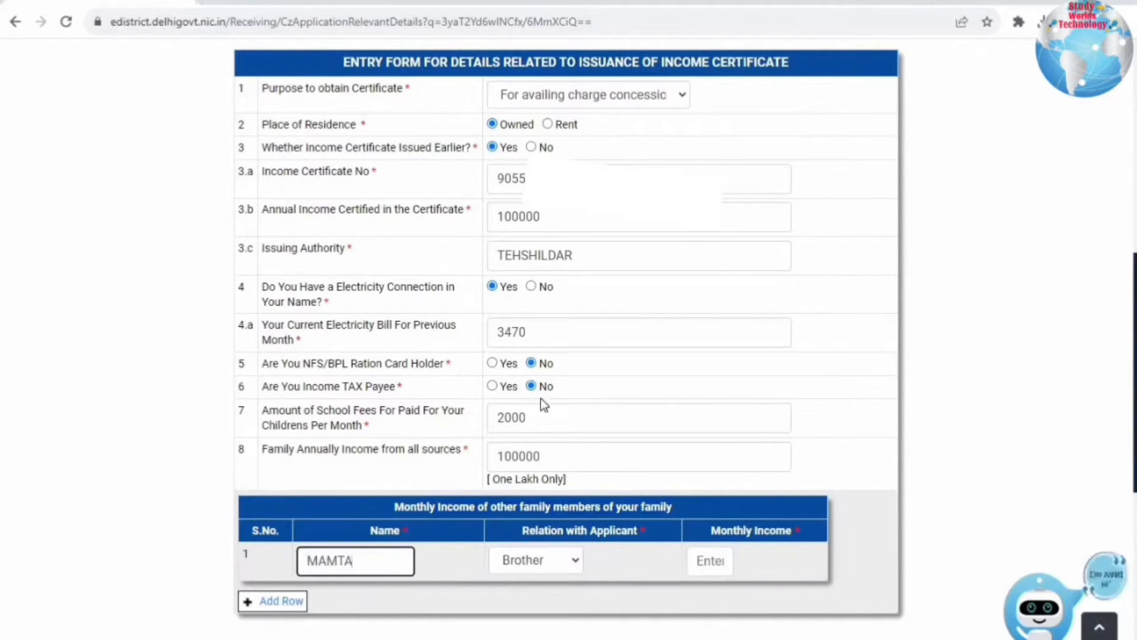
click(542, 565)
key(Down)
key(Down)
scroll(569, 382, down, 3)
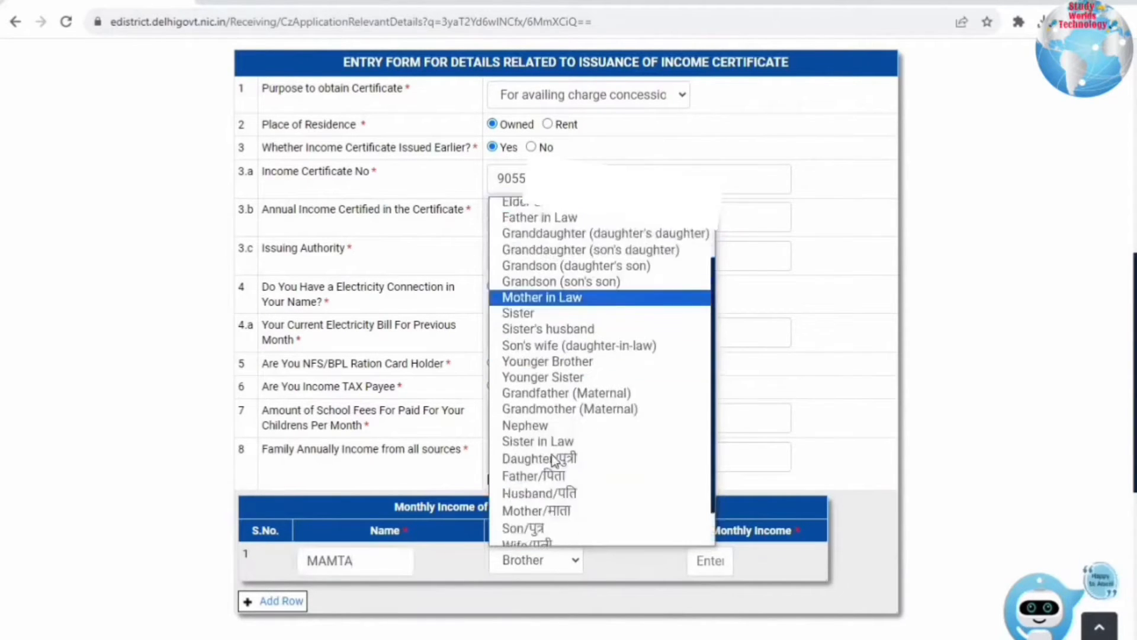
click(595, 505)
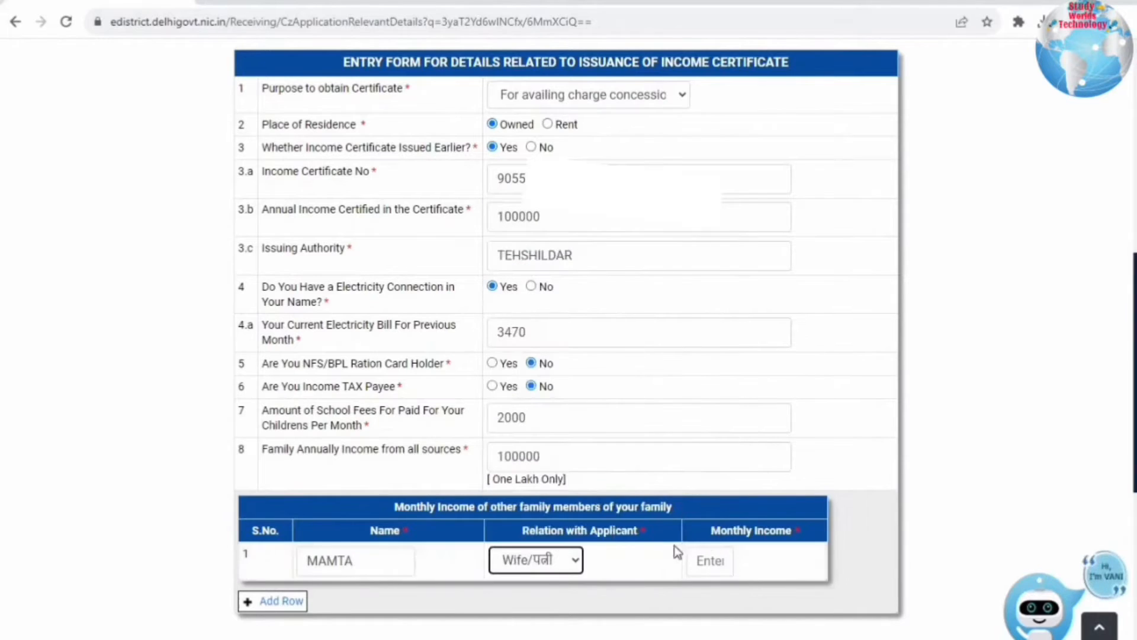
click(708, 555)
text(100)
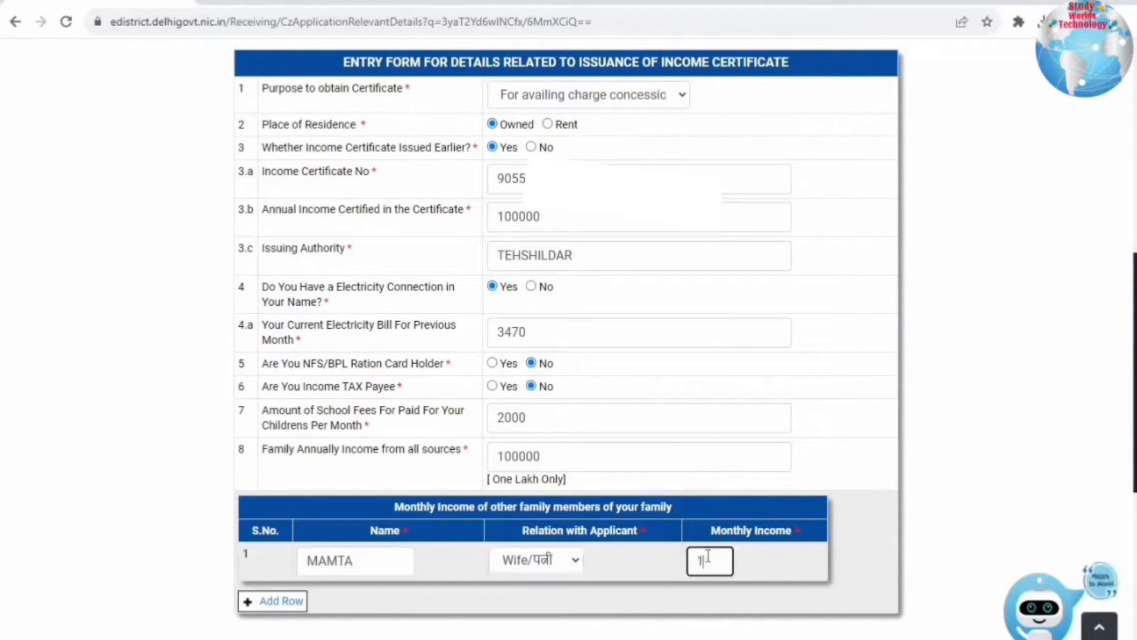
click(757, 586)
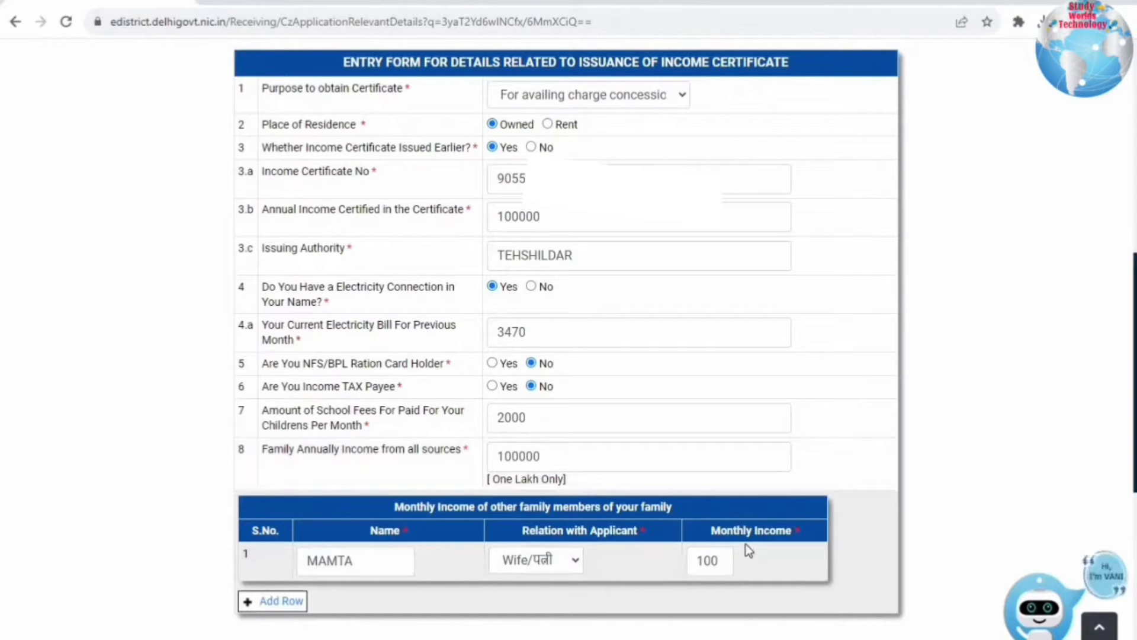
- Continue to the supporting documents, review the required proofs, and open the Self Declaration upload
scroll(750, 549, down, 5)
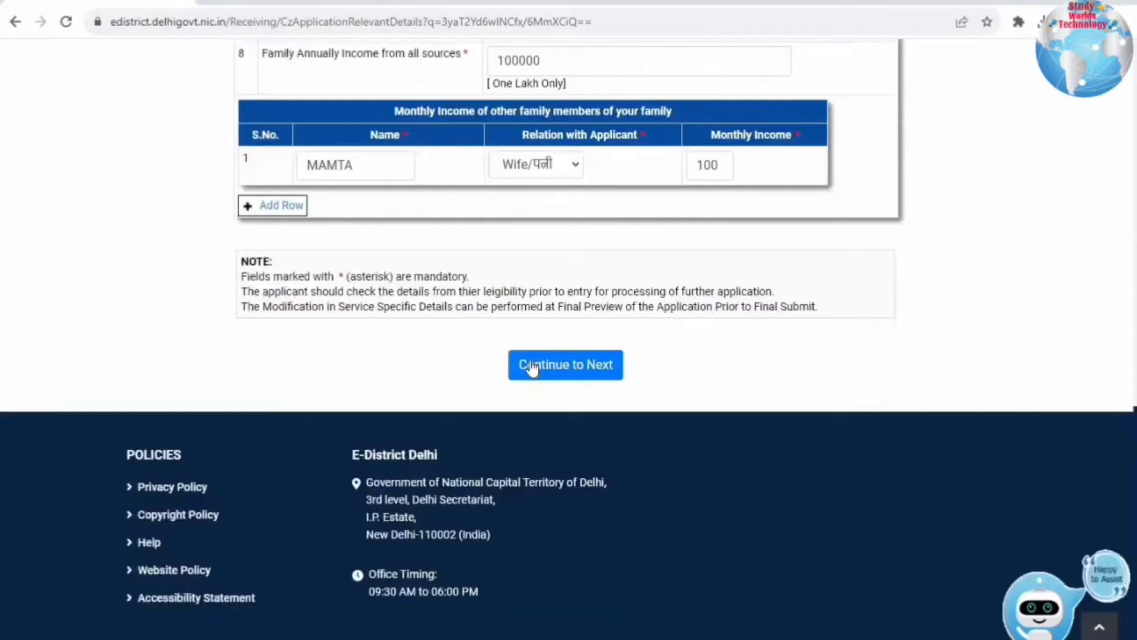
click(532, 368)
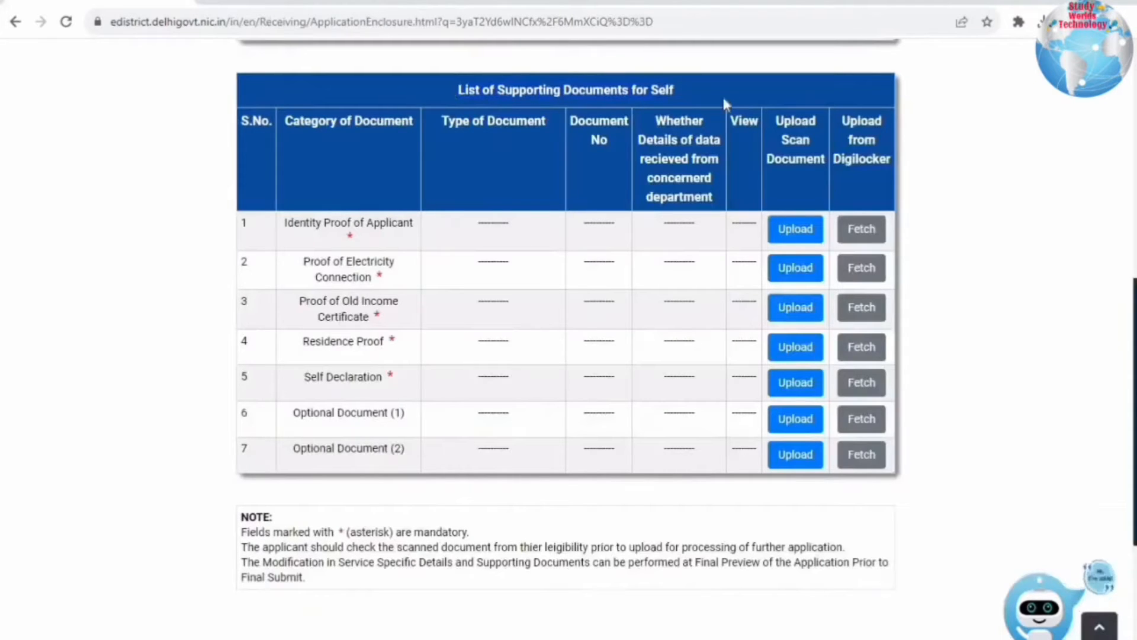
drag(279, 223, 411, 233)
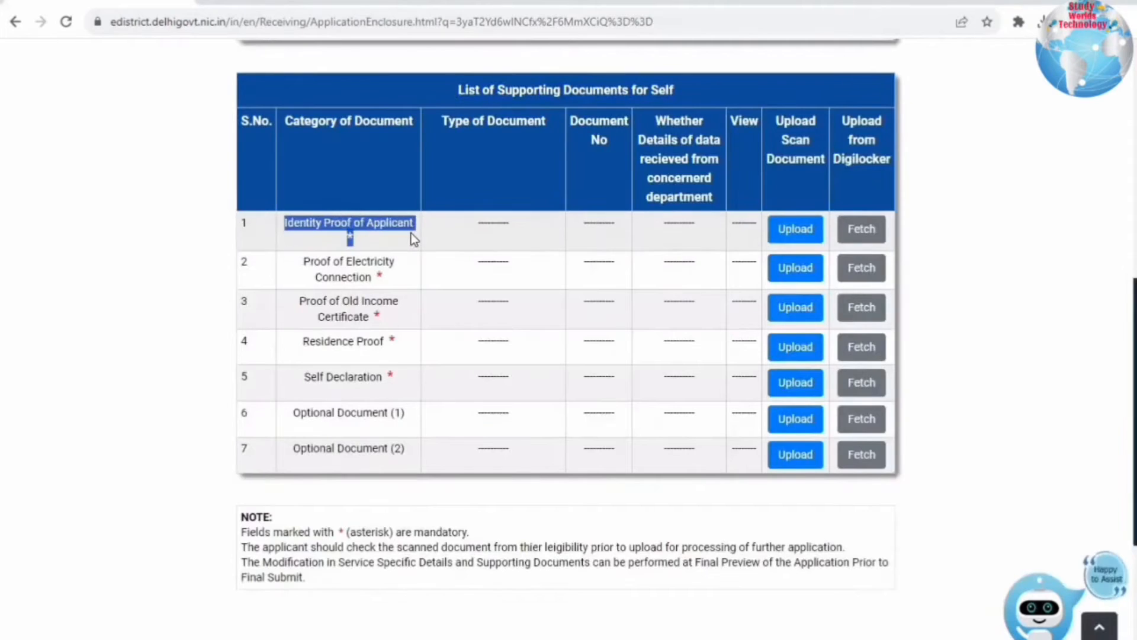
drag(303, 261, 389, 272)
mouse_move(299, 300)
mouse_down()
mouse_move(377, 320)
mouse_move(299, 296)
mouse_up()
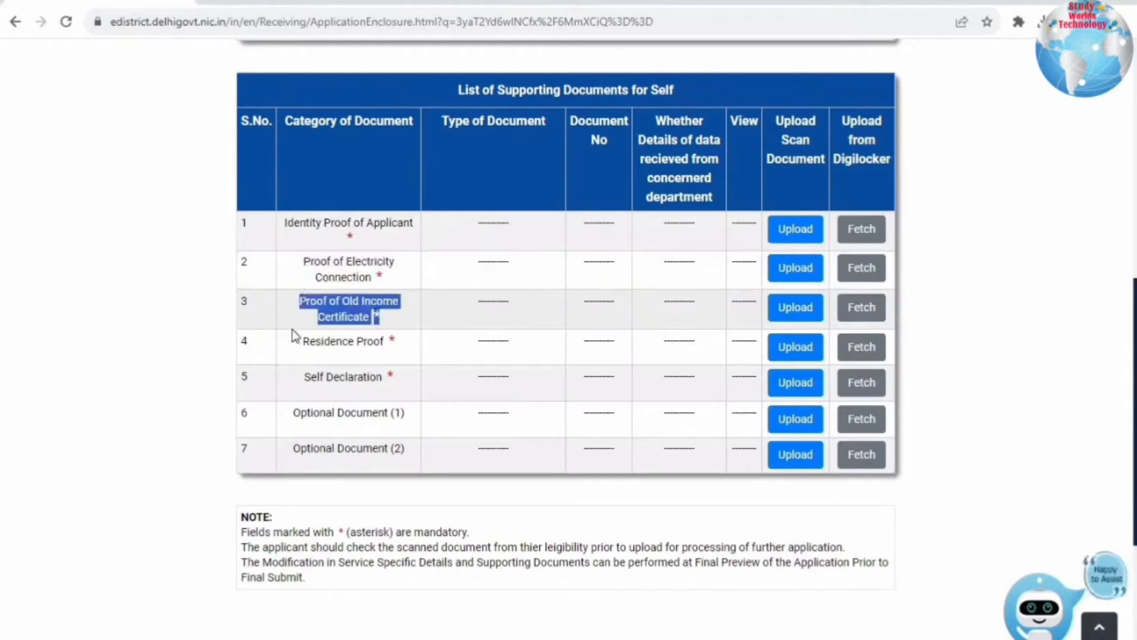
drag(299, 341, 394, 348)
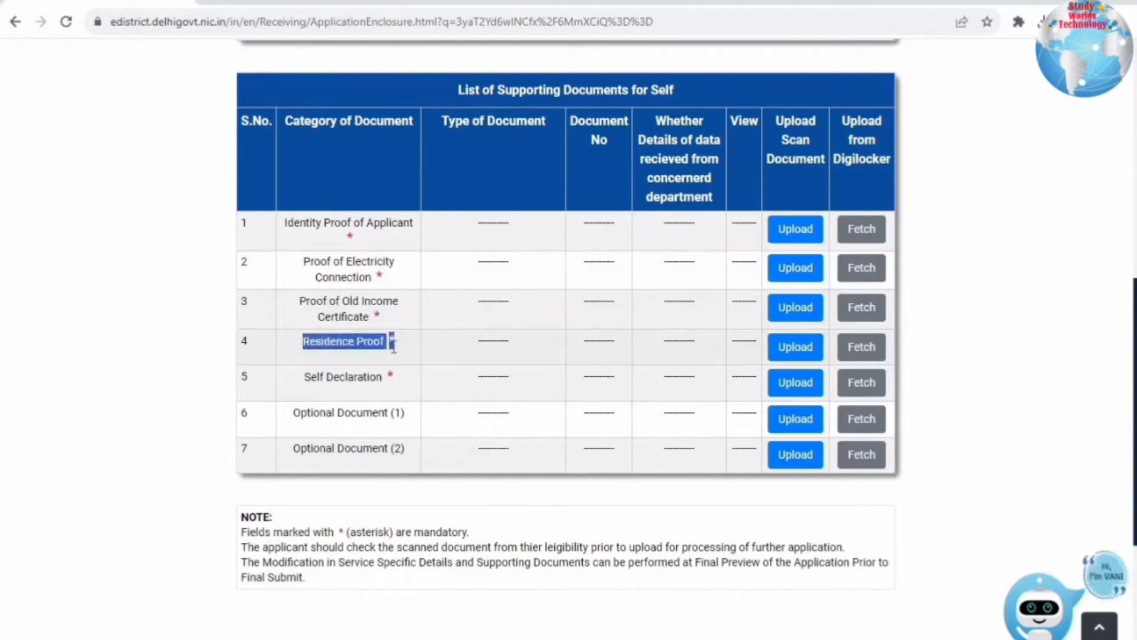
drag(303, 379, 391, 375)
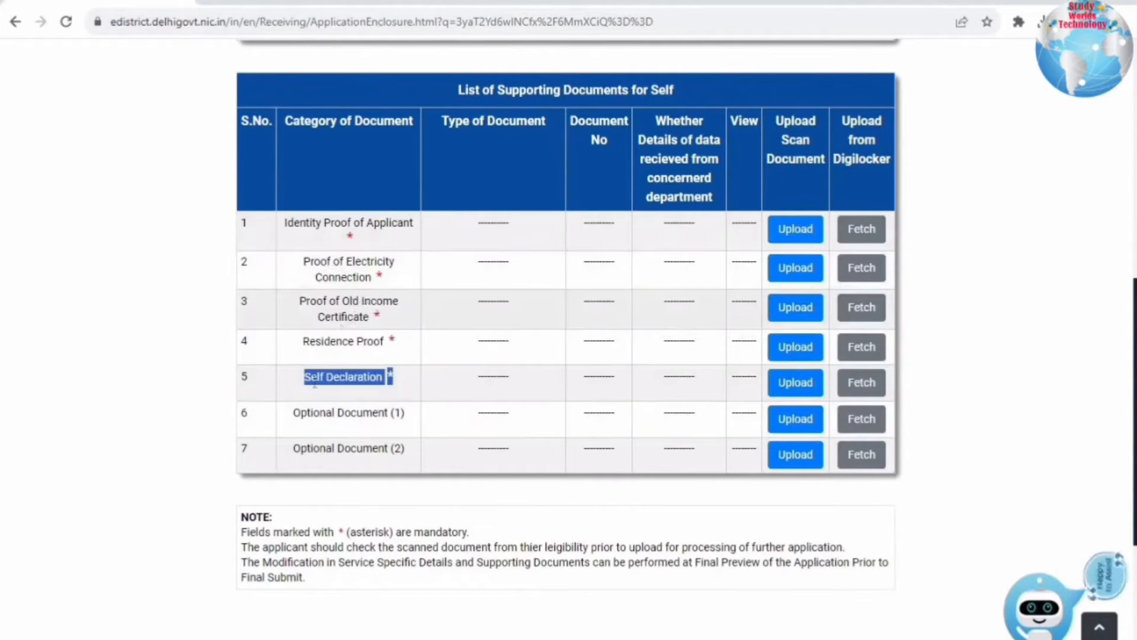
drag(293, 412, 407, 415)
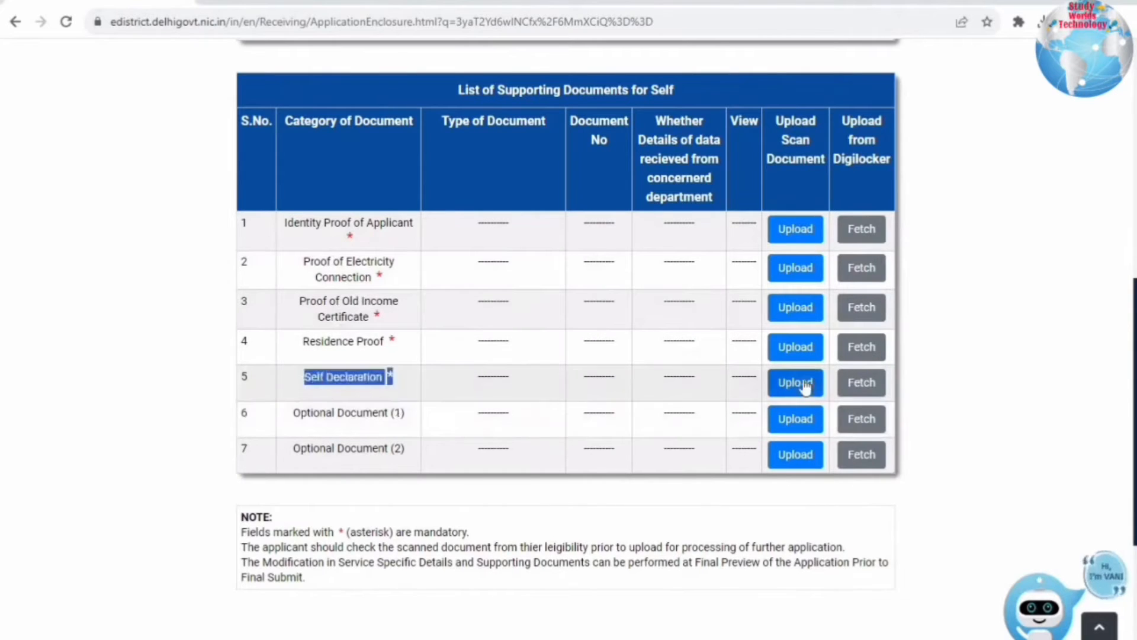
click(796, 382)
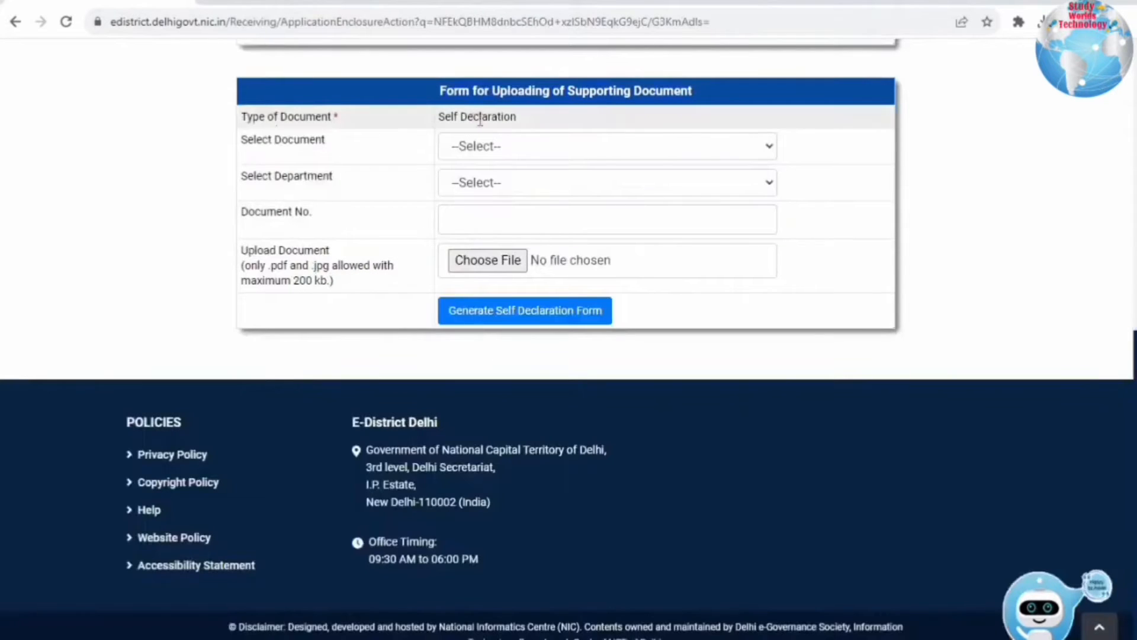
- Select Self Declaration as the document and generate the self-declaration form
click(510, 155)
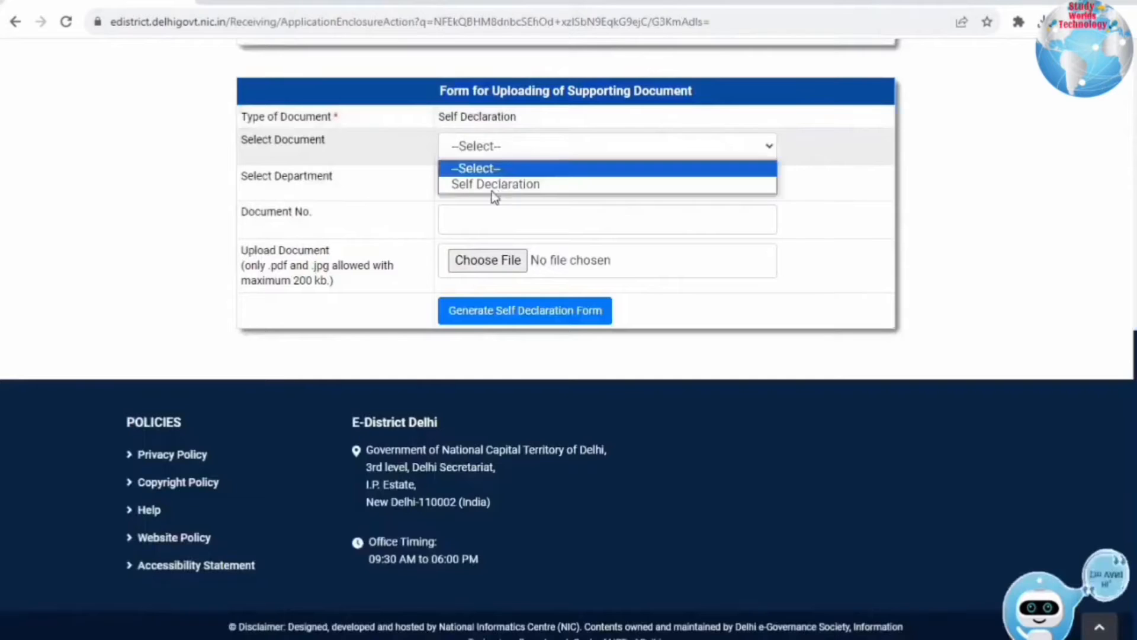
click(492, 188)
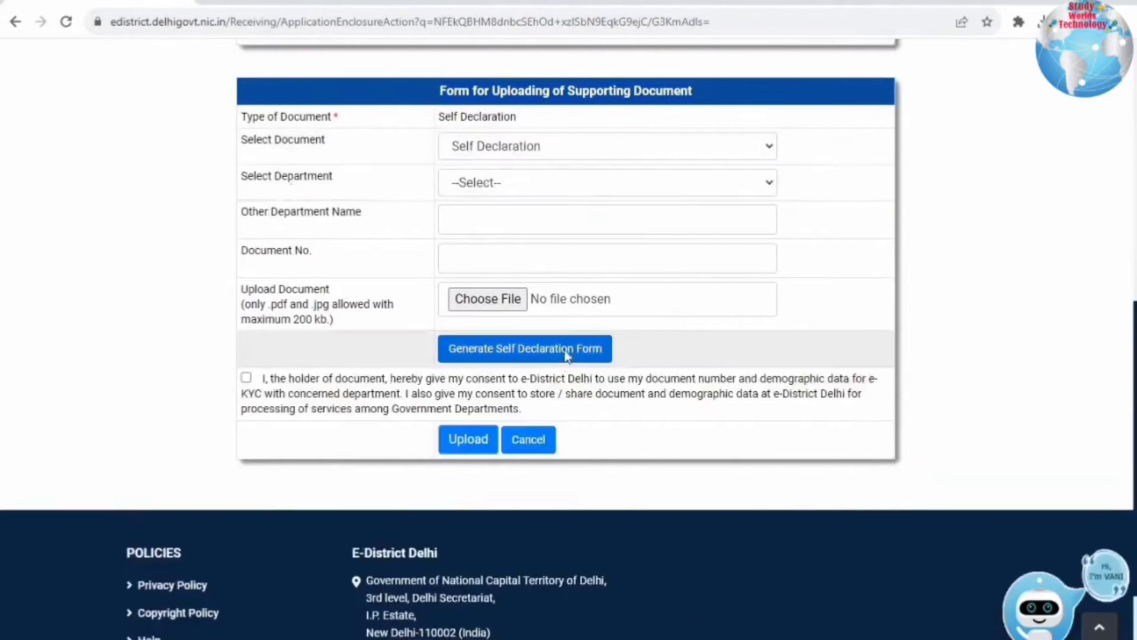
click(525, 348)
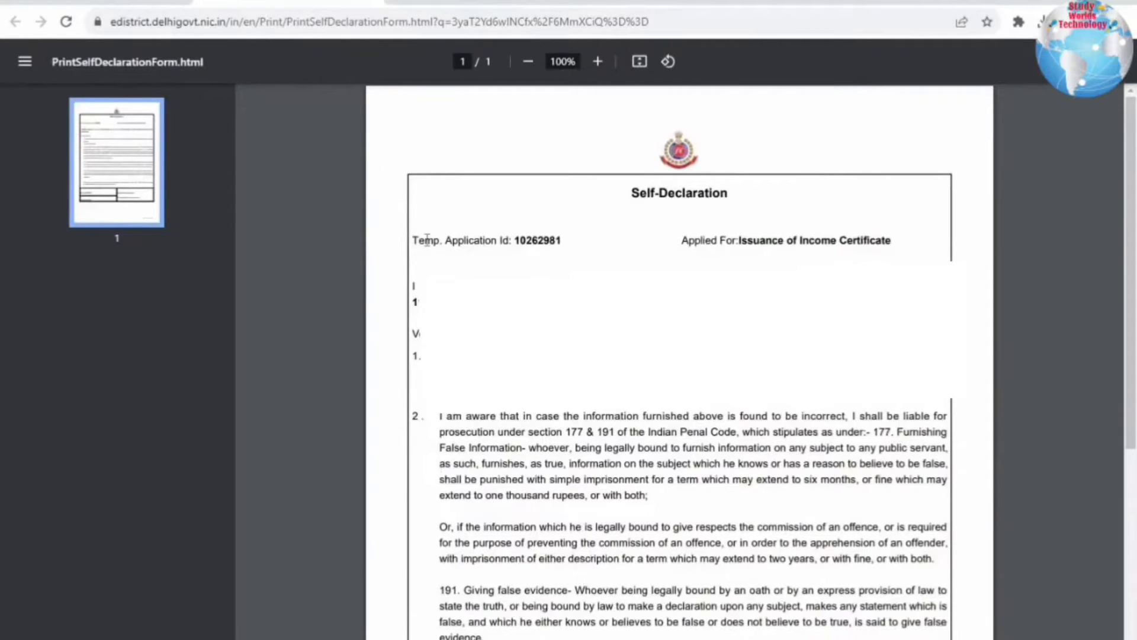
- Scroll through the generated self-declaration PDF and save a copy with Ctrl+S
drag(426, 241, 582, 245)
click(582, 245)
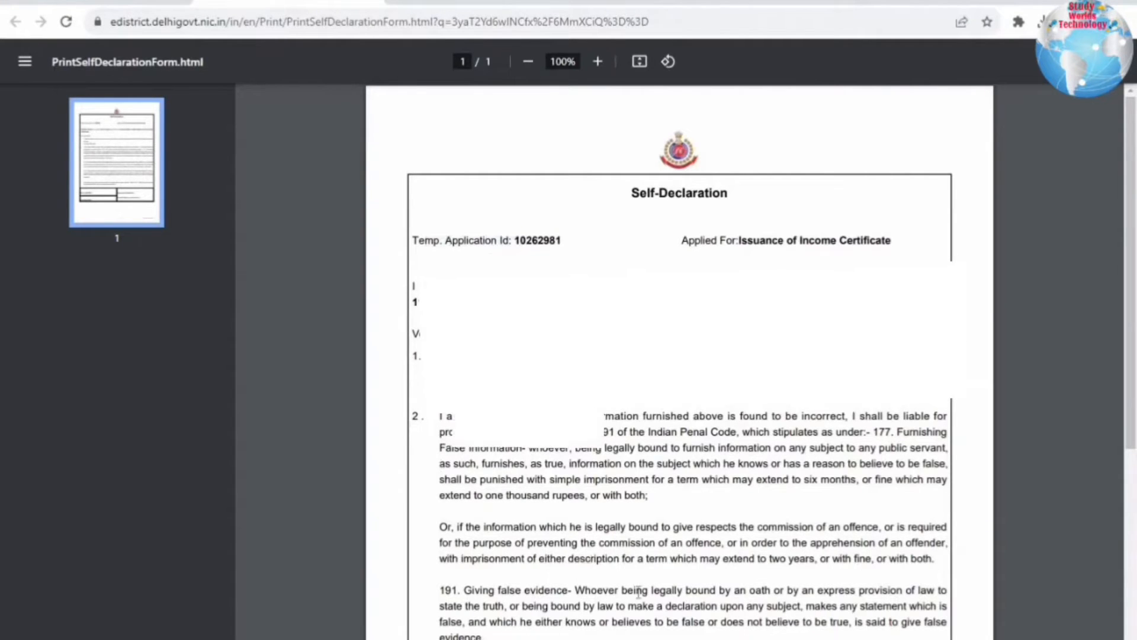
scroll(825, 449, down, 5)
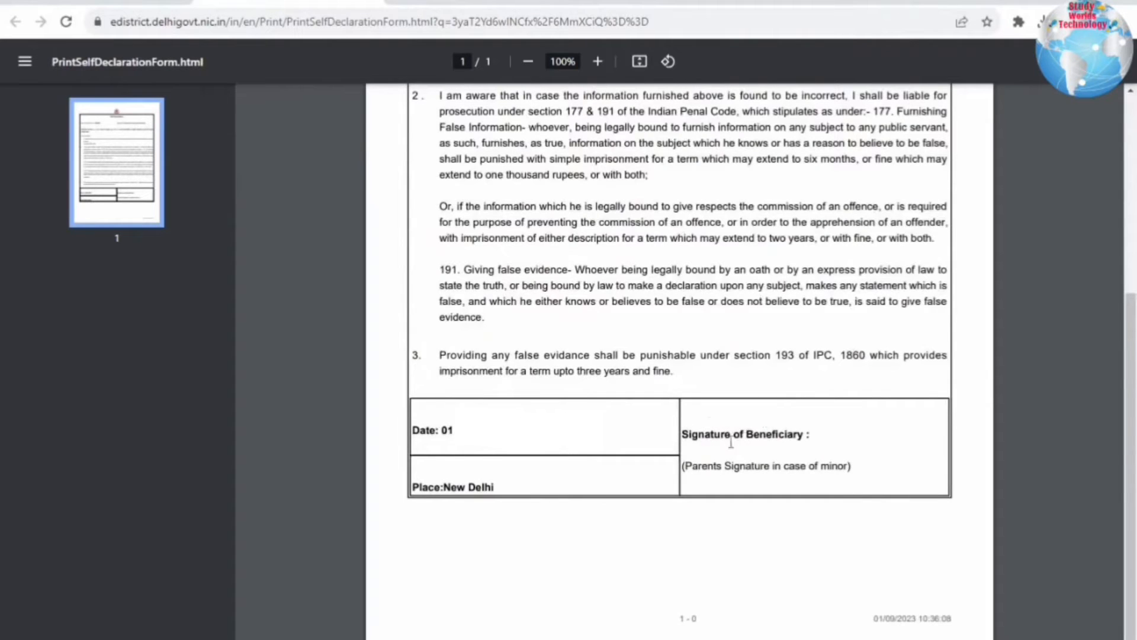
drag(856, 465, 856, 465)
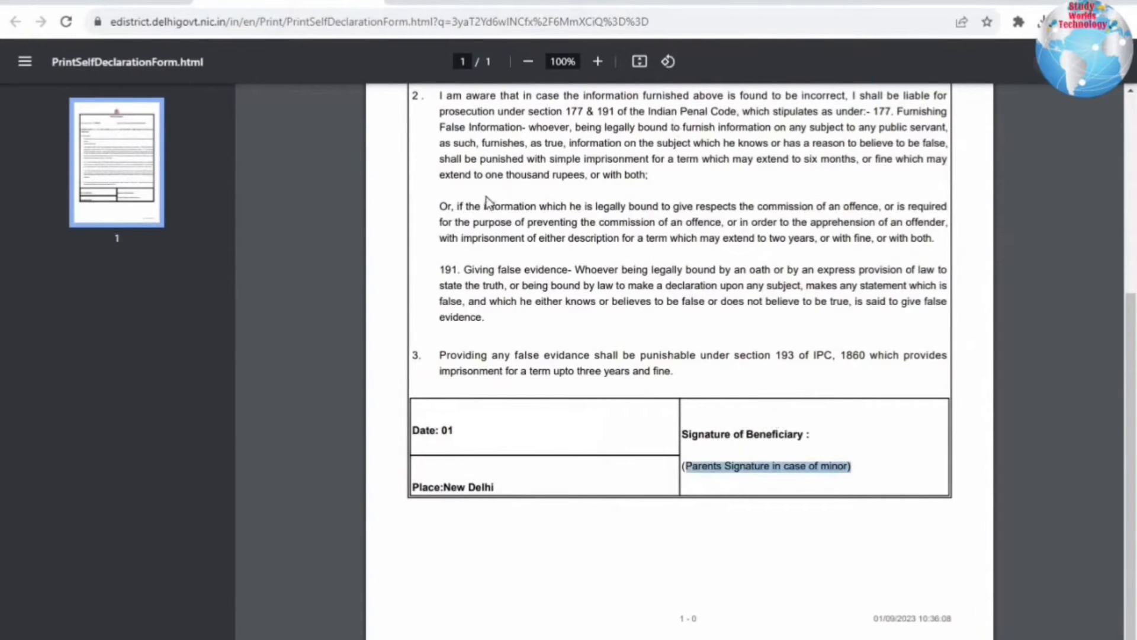
key(ctrl+s)
- Save the self-declaration form as self form.pdf in Videos, then close the PDF tab
click(69, 234)
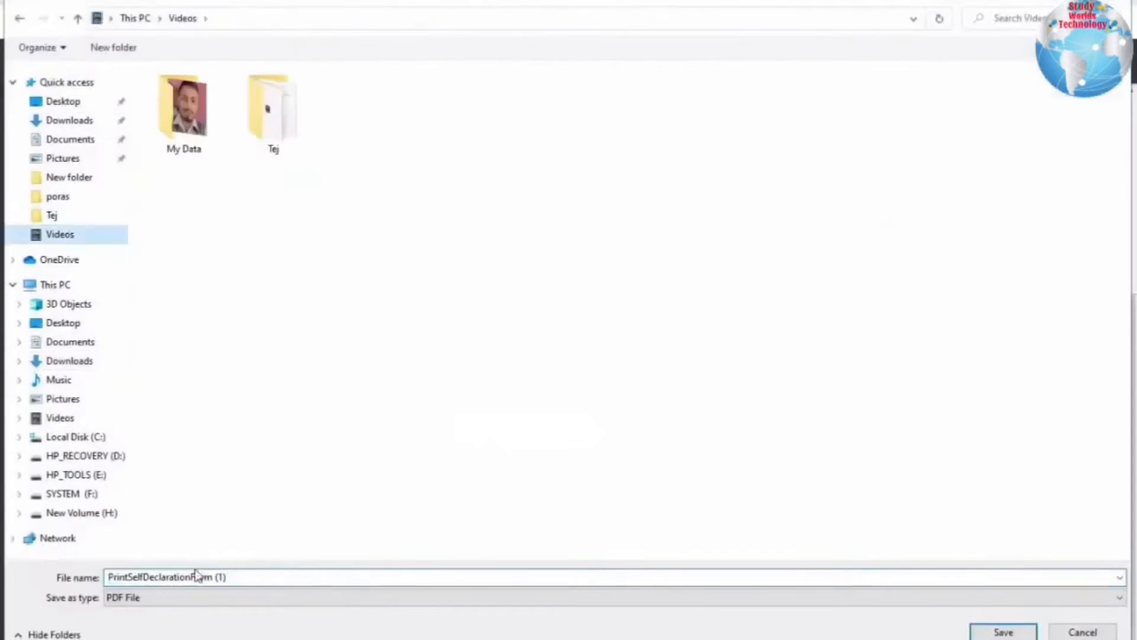
text(self form)
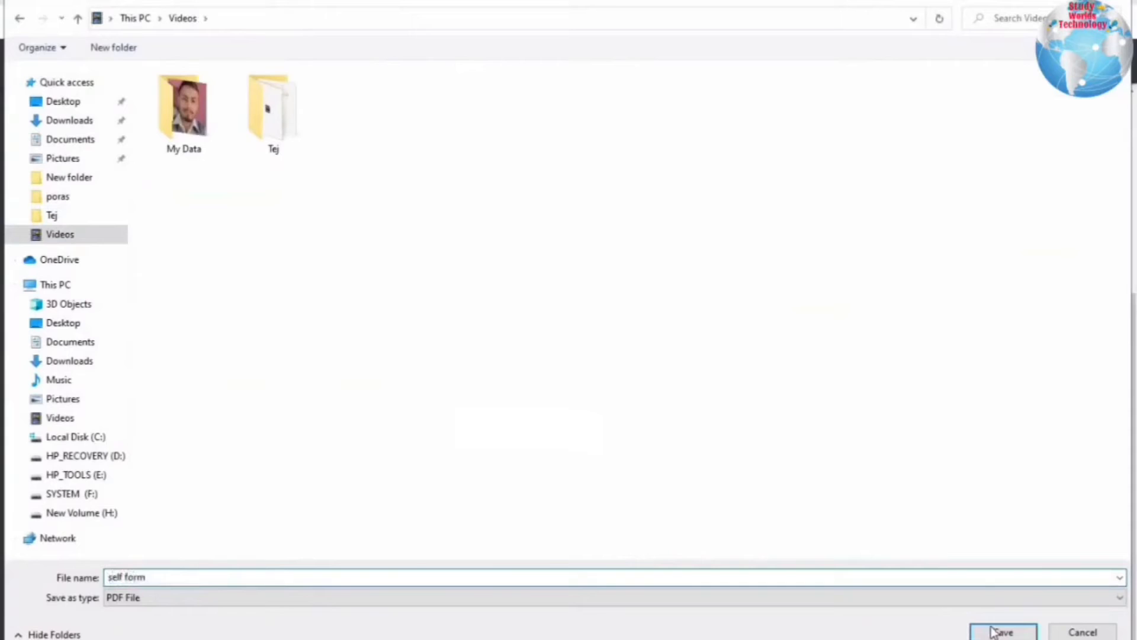
click(1001, 631)
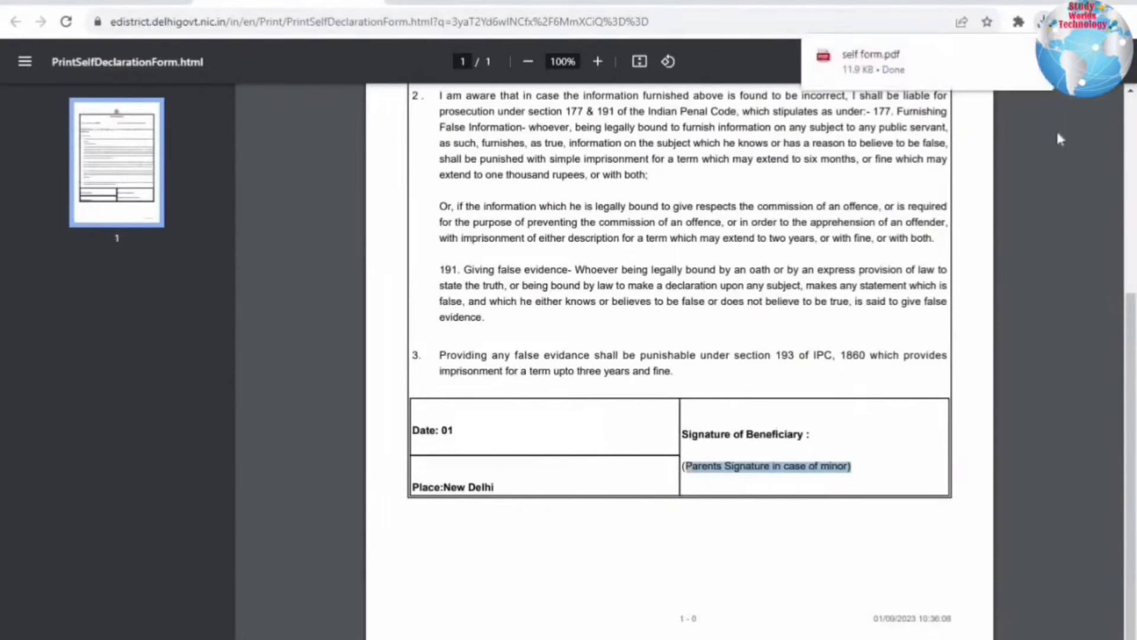
click(1060, 139)
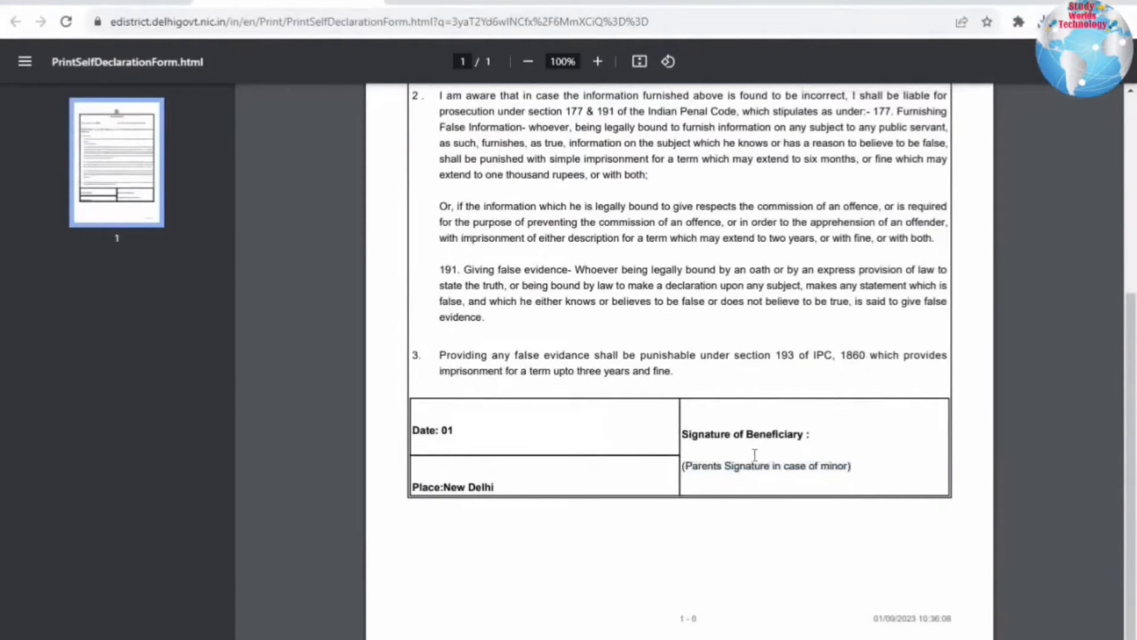
key(ctrl+w)
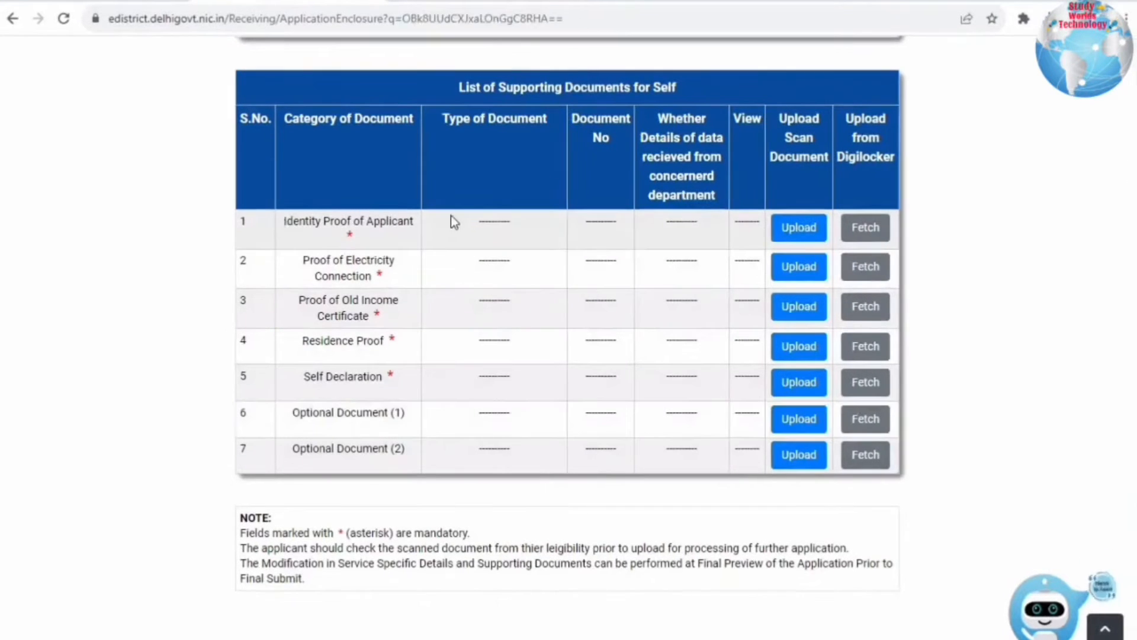
- Open the Identity Proof of Applicant upload form and choose PAN Card as the document
drag(284, 221, 443, 213)
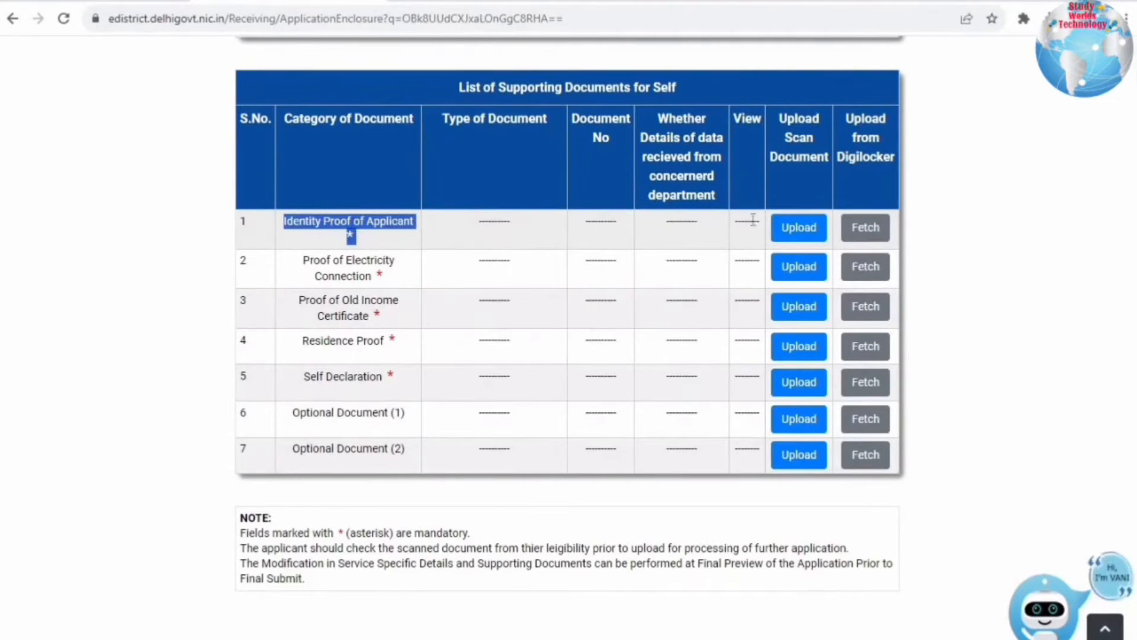
click(791, 233)
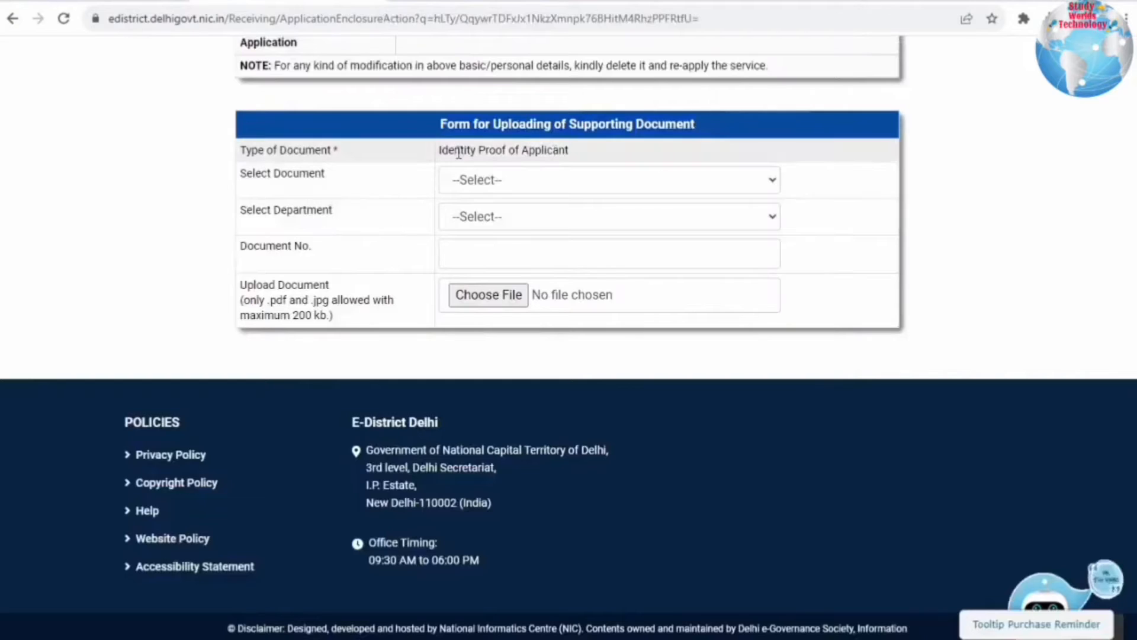
drag(616, 151, 528, 182)
click(528, 183)
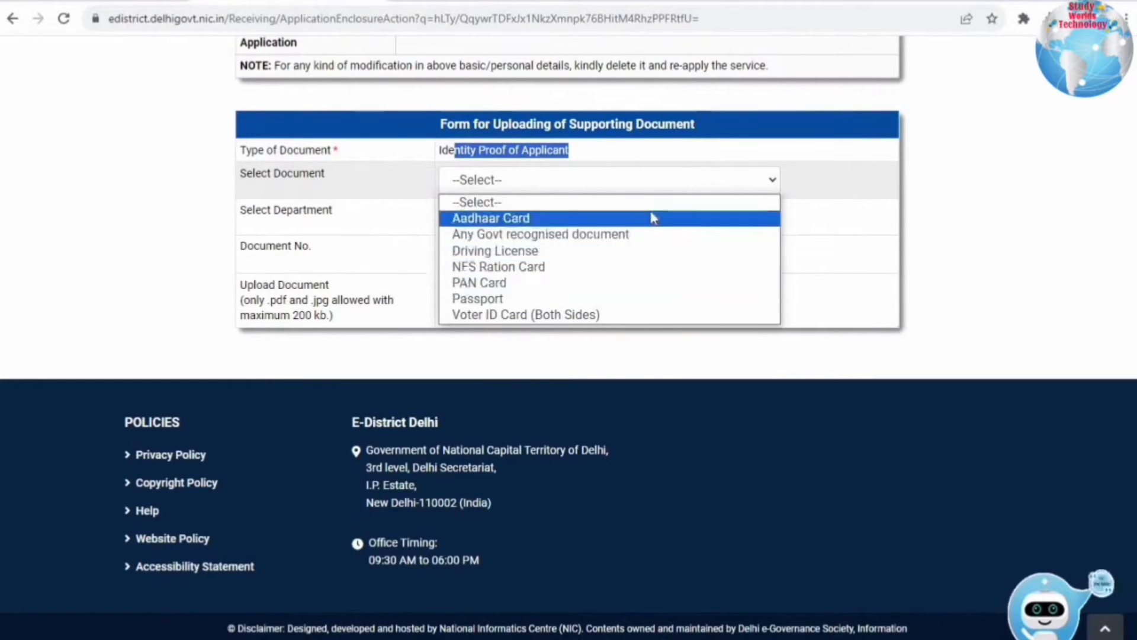
click(491, 285)
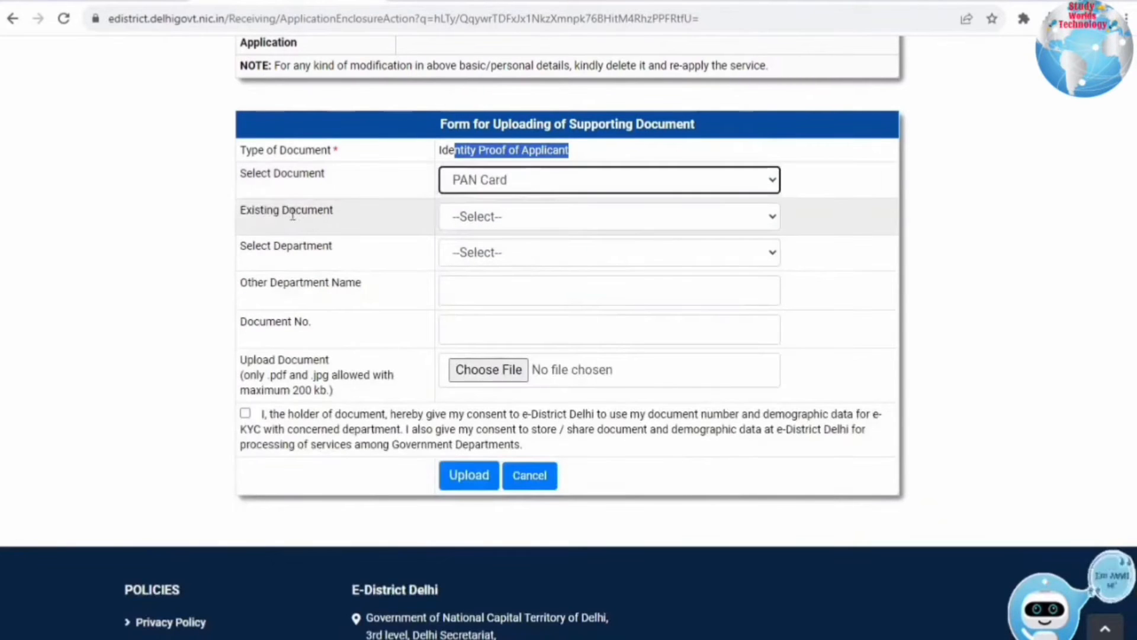
- Leave Existing Document blank, set department to Income Tax, enter the PAN number and upload
drag(260, 246, 360, 251)
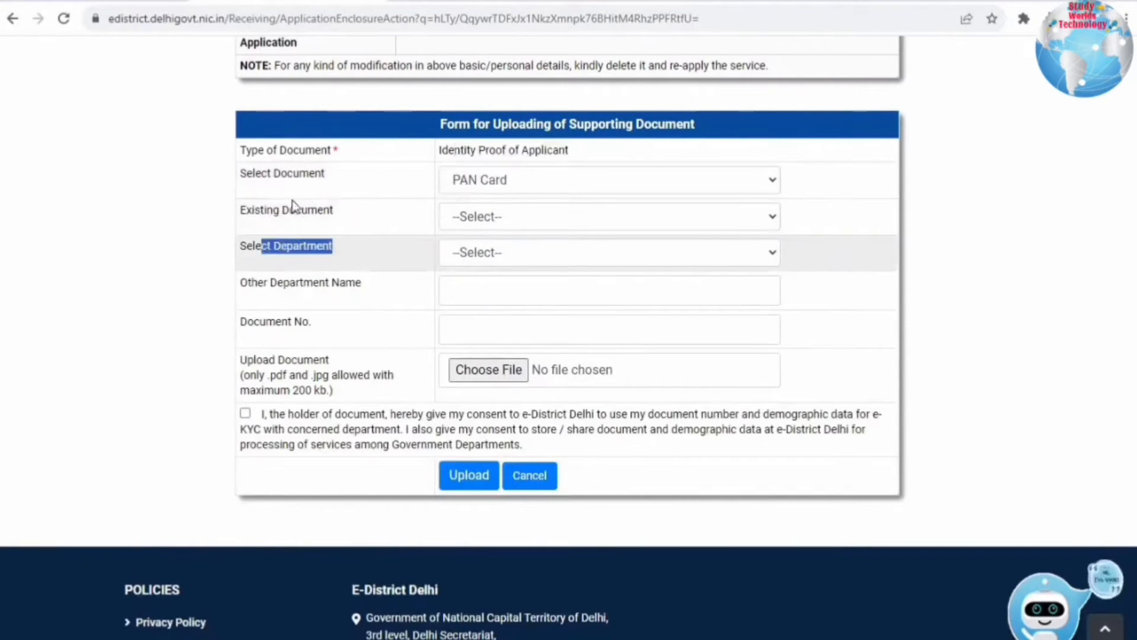
click(199, 207)
drag(253, 208, 338, 207)
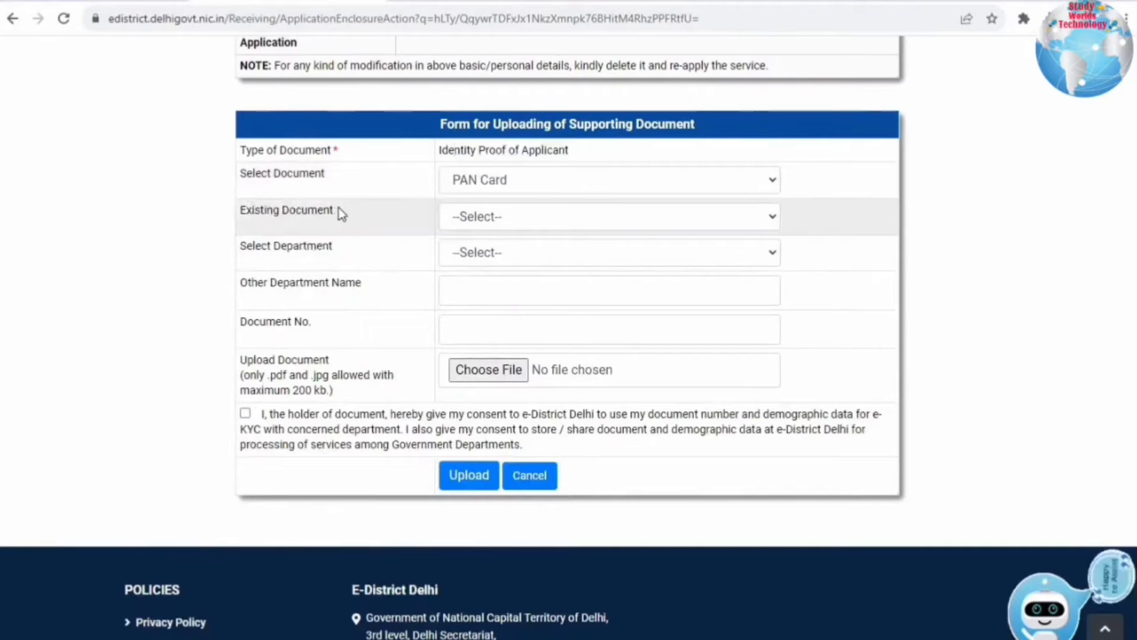
click(517, 213)
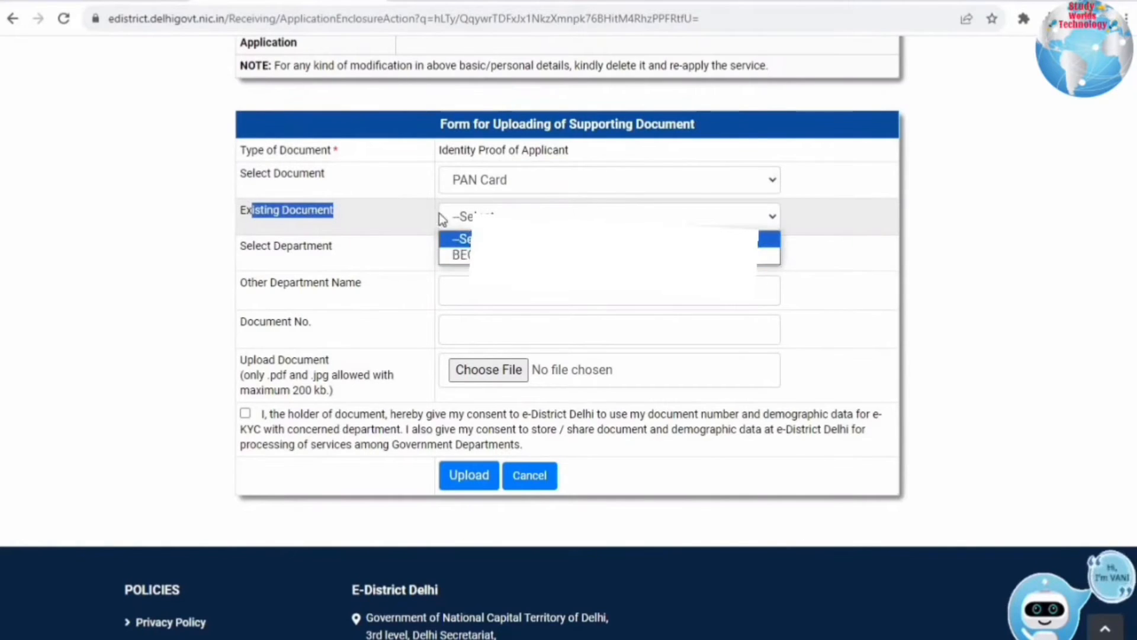
click(471, 217)
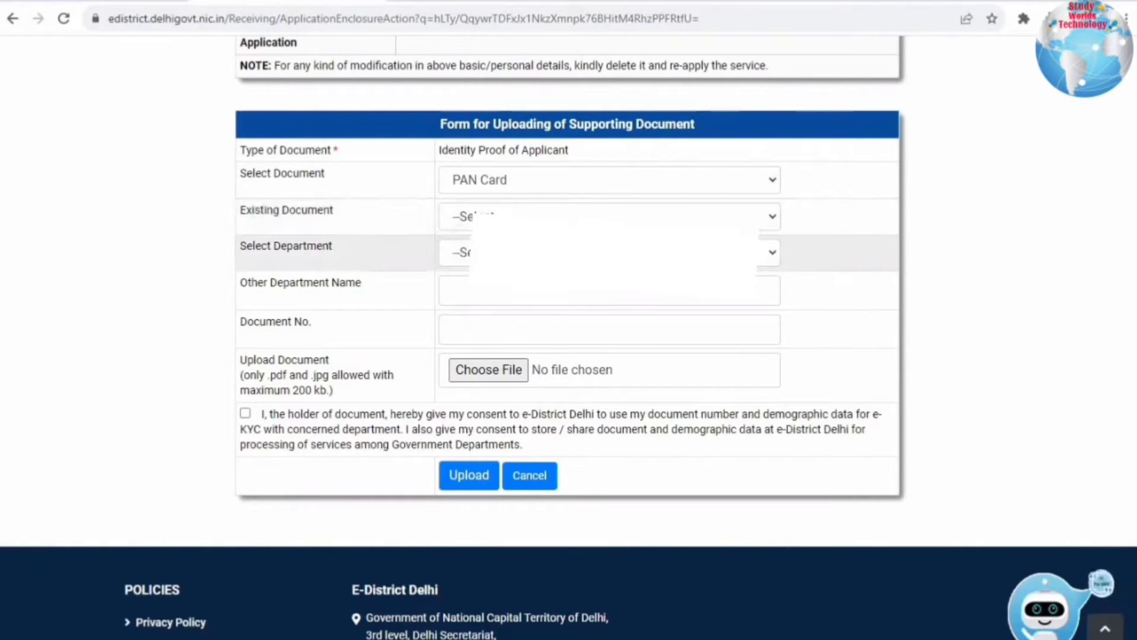
click(476, 252)
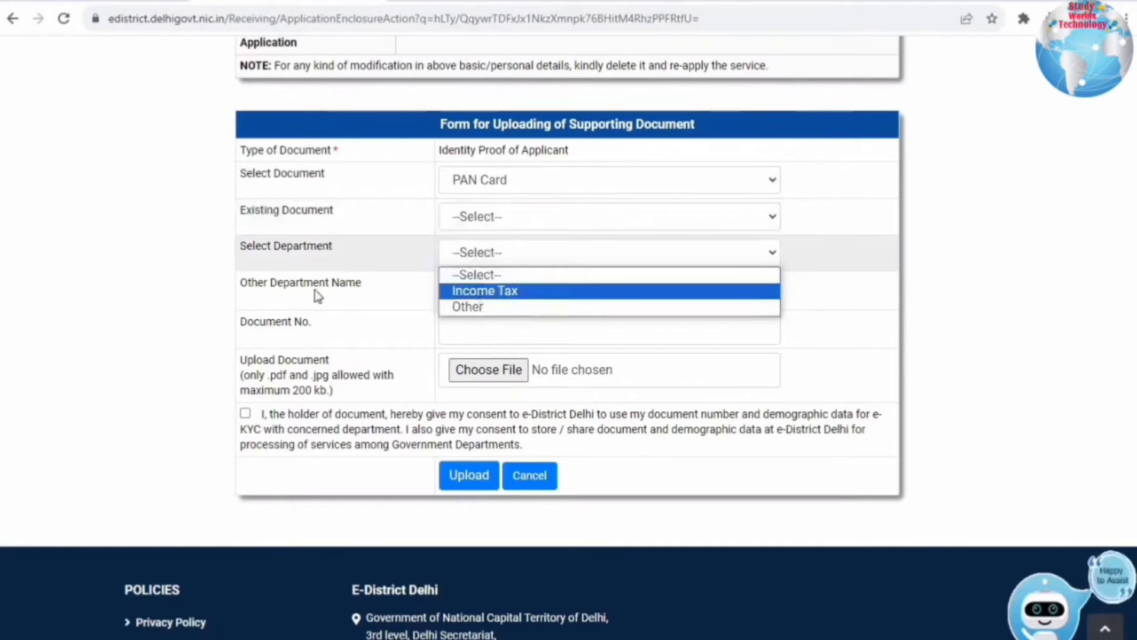
click(483, 291)
click(491, 282)
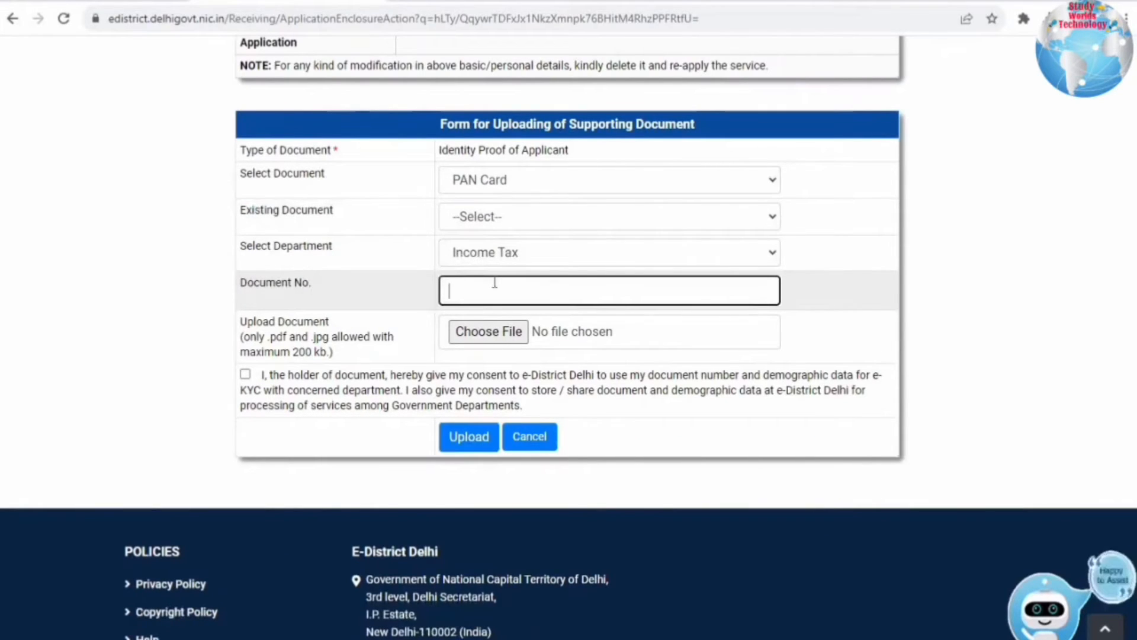
text(K)
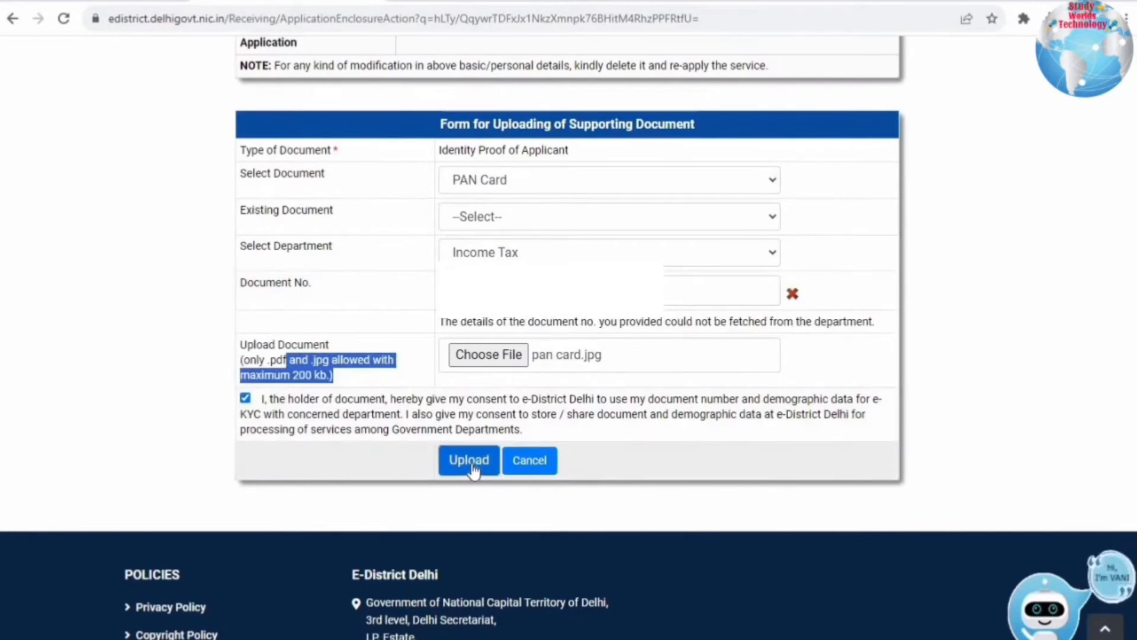
click(467, 461)
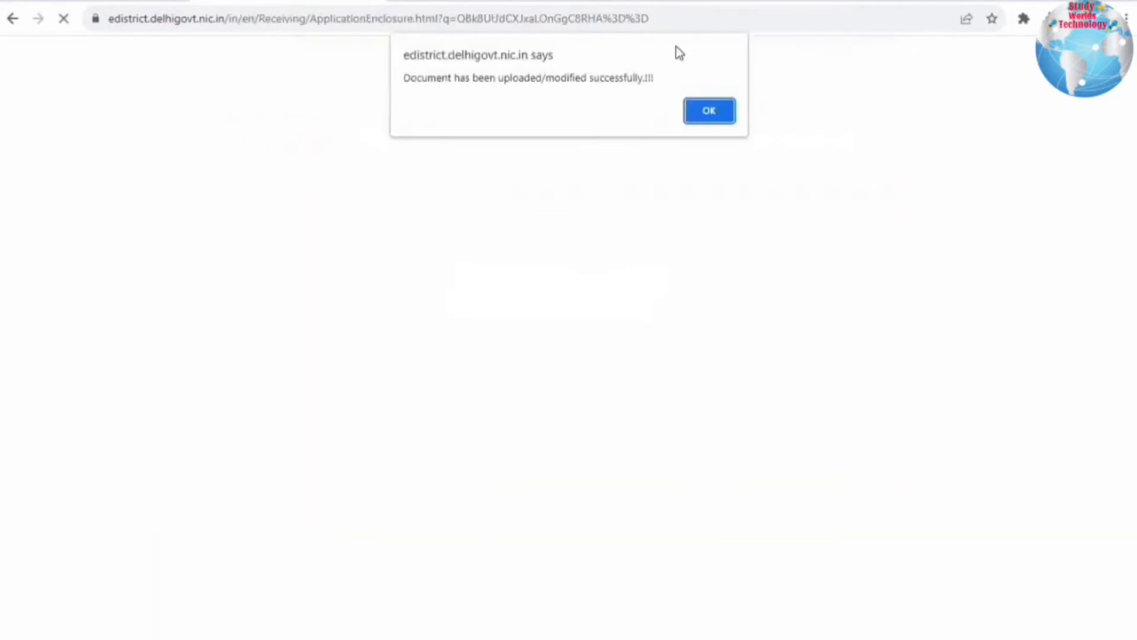
click(709, 112)
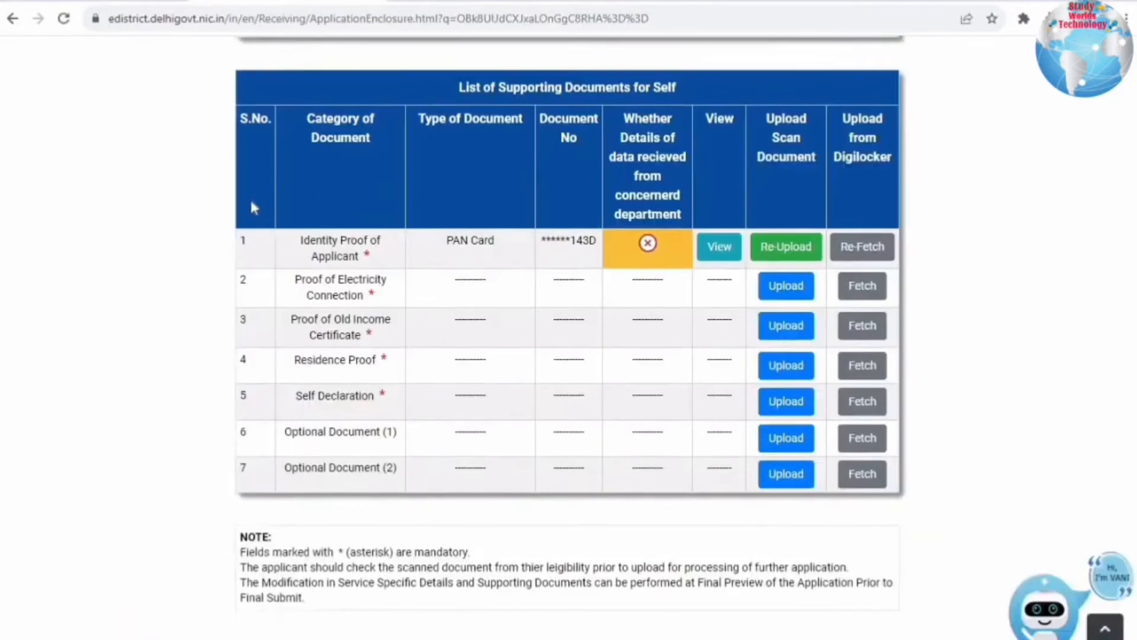
- Choose Electricity Bill for Last 3 Months with issuing department Other, named Tata Power DDL
click(723, 251)
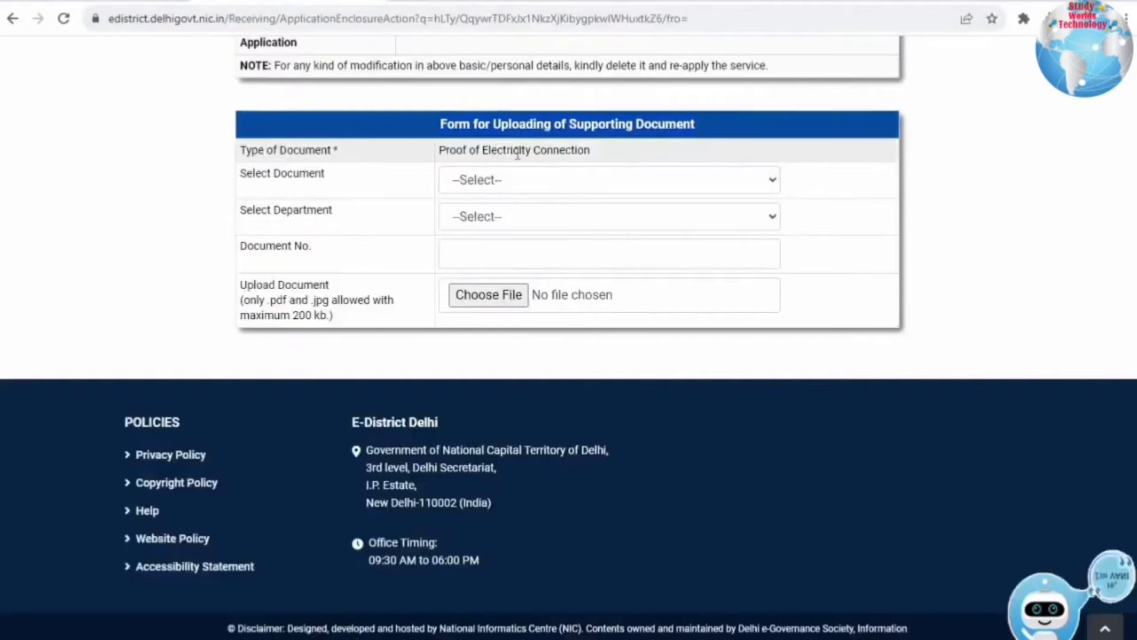
drag(521, 153, 505, 178)
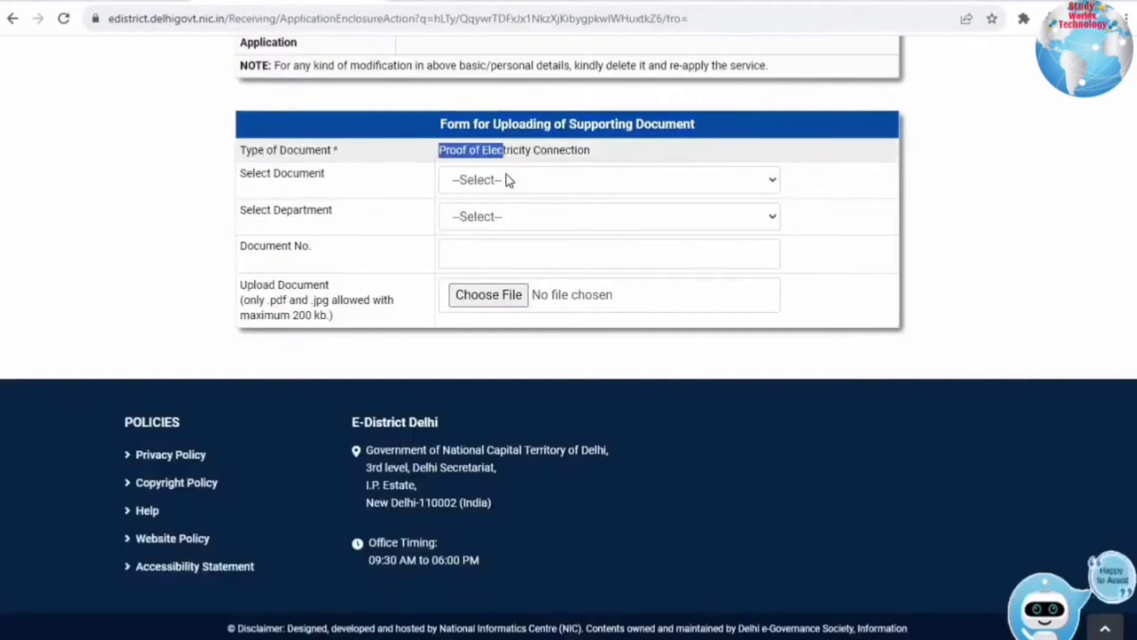
click(505, 178)
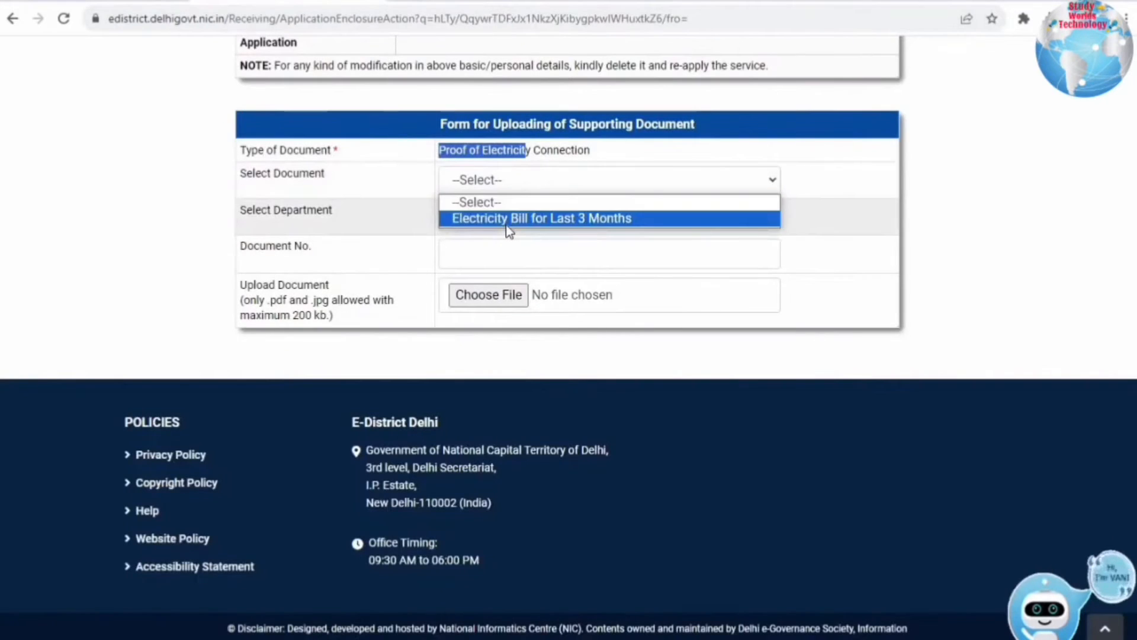
click(273, 225)
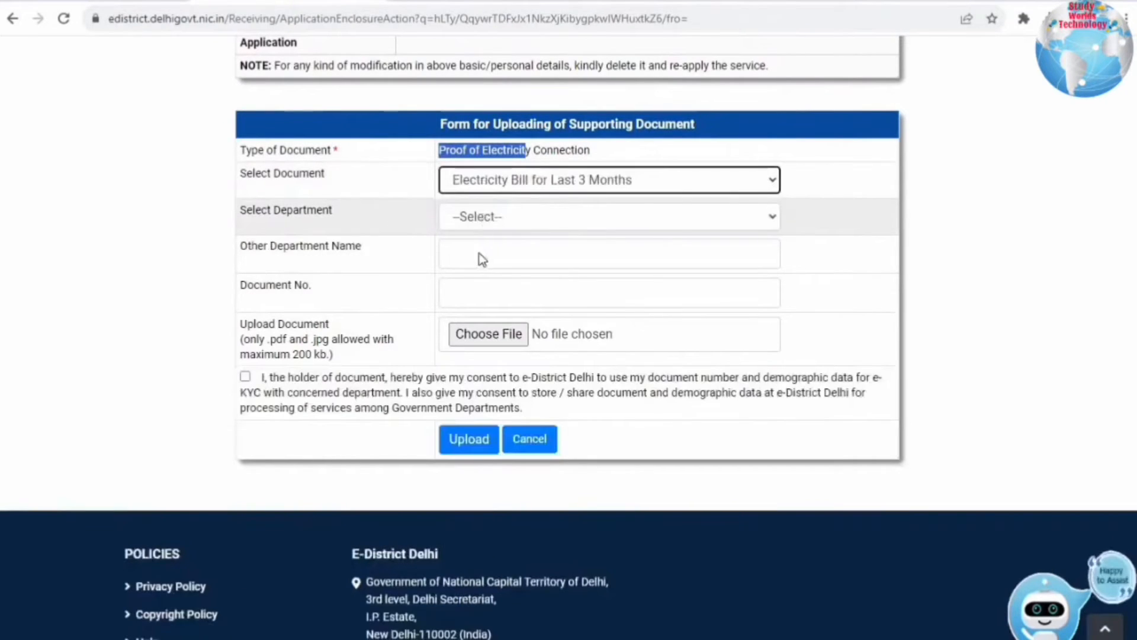
click(478, 216)
click(451, 250)
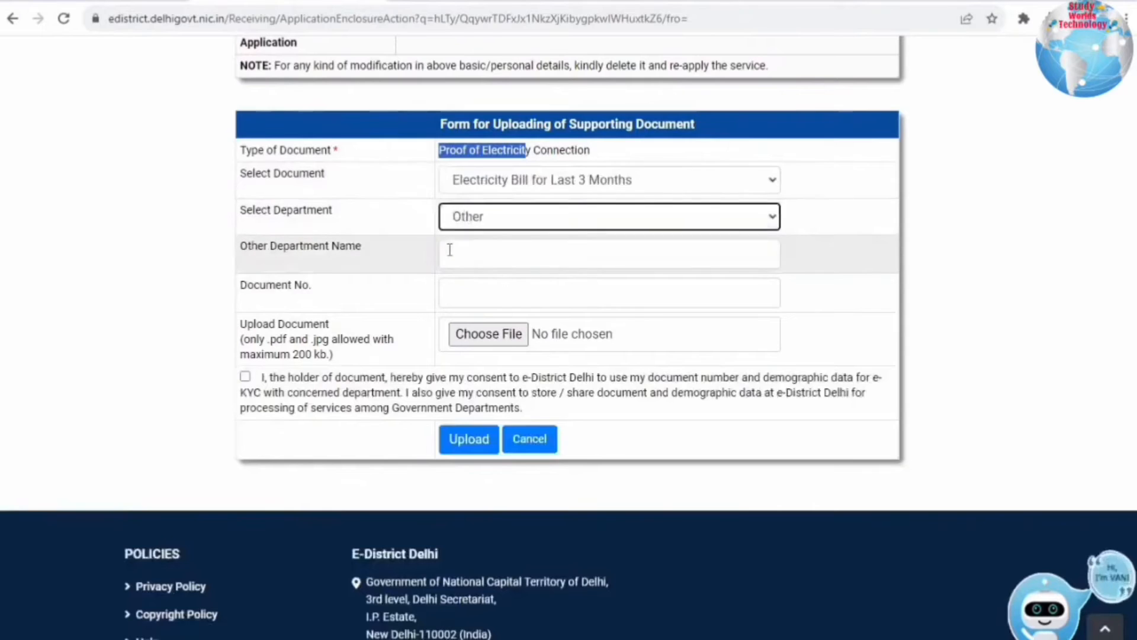
click(450, 250)
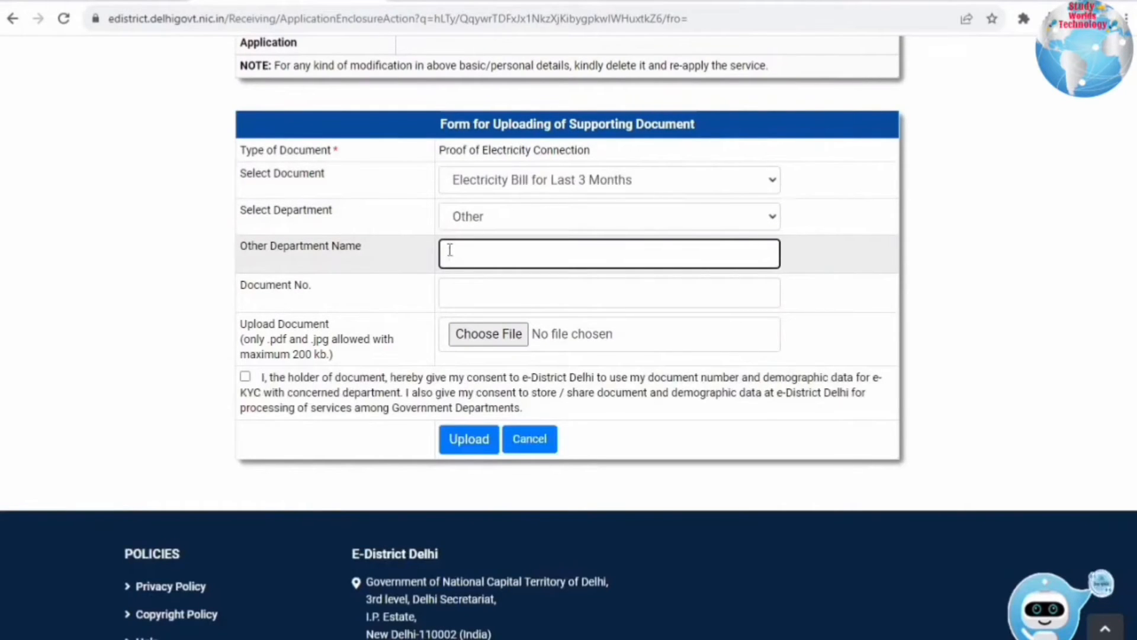
text(Tata )
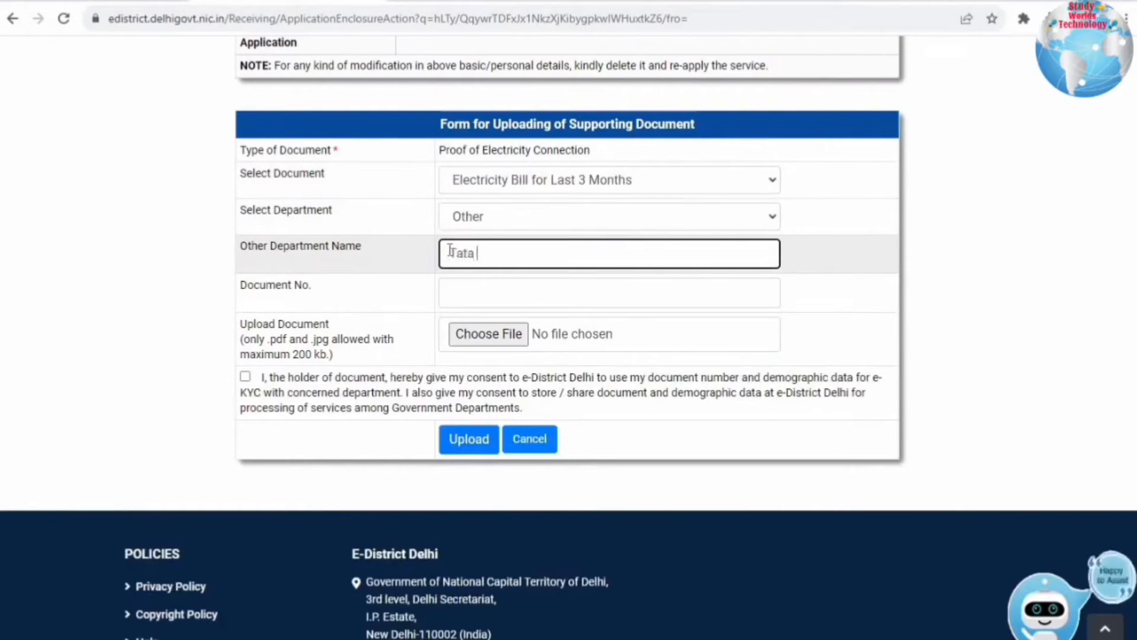
text(Po)
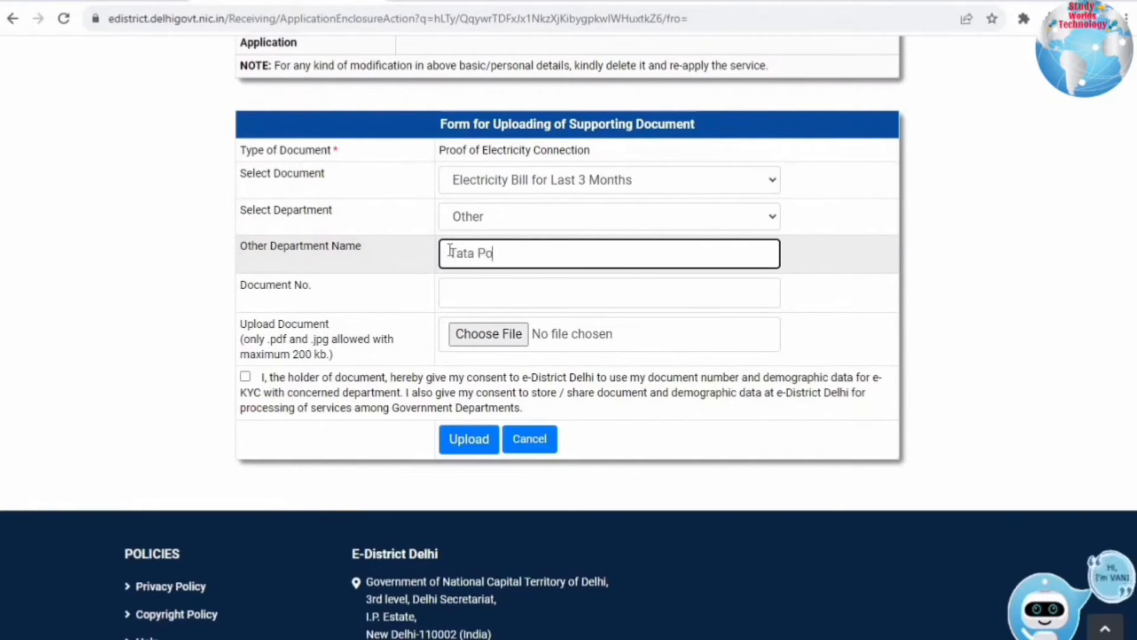
text(wer DD)
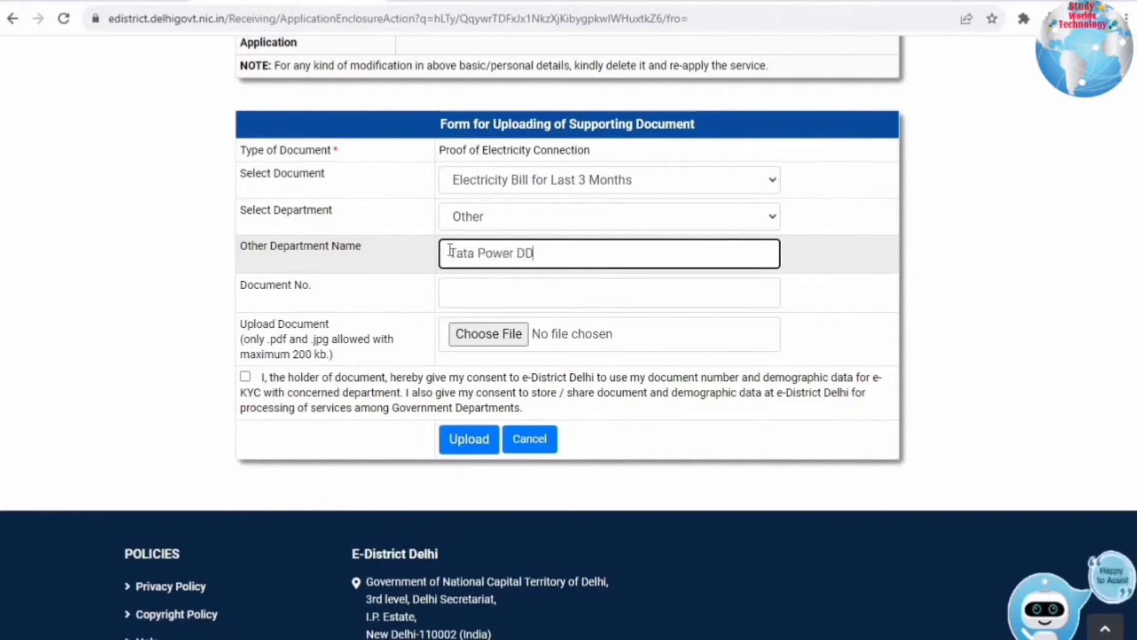
text(L)
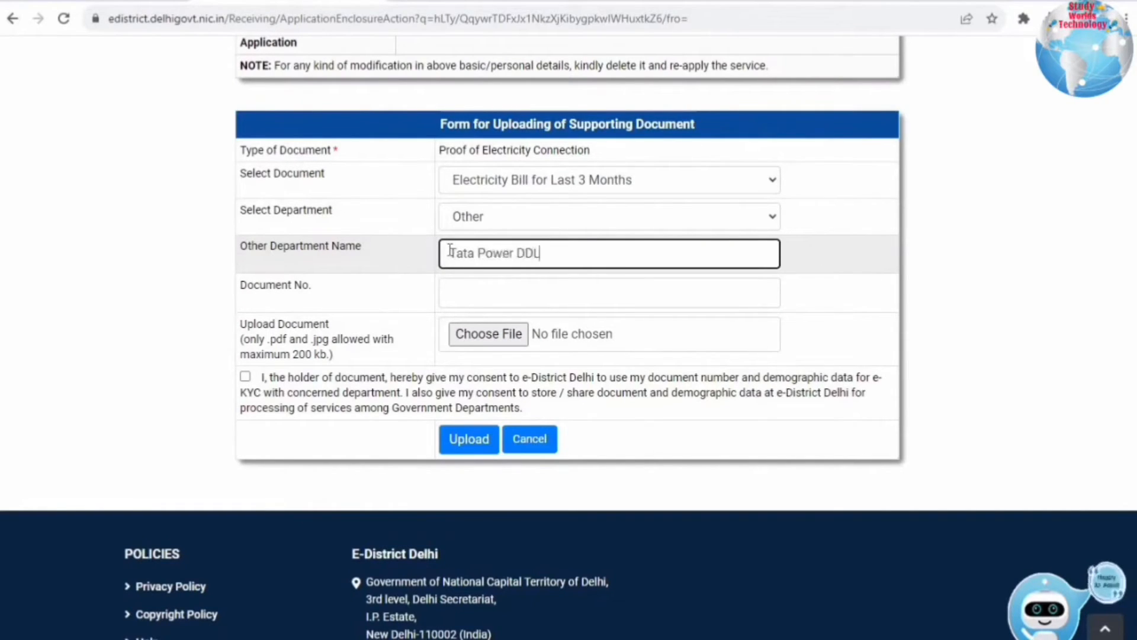
- Enter the bill number, attach bill.pdf, give consent and upload the electricity bill
click(469, 290)
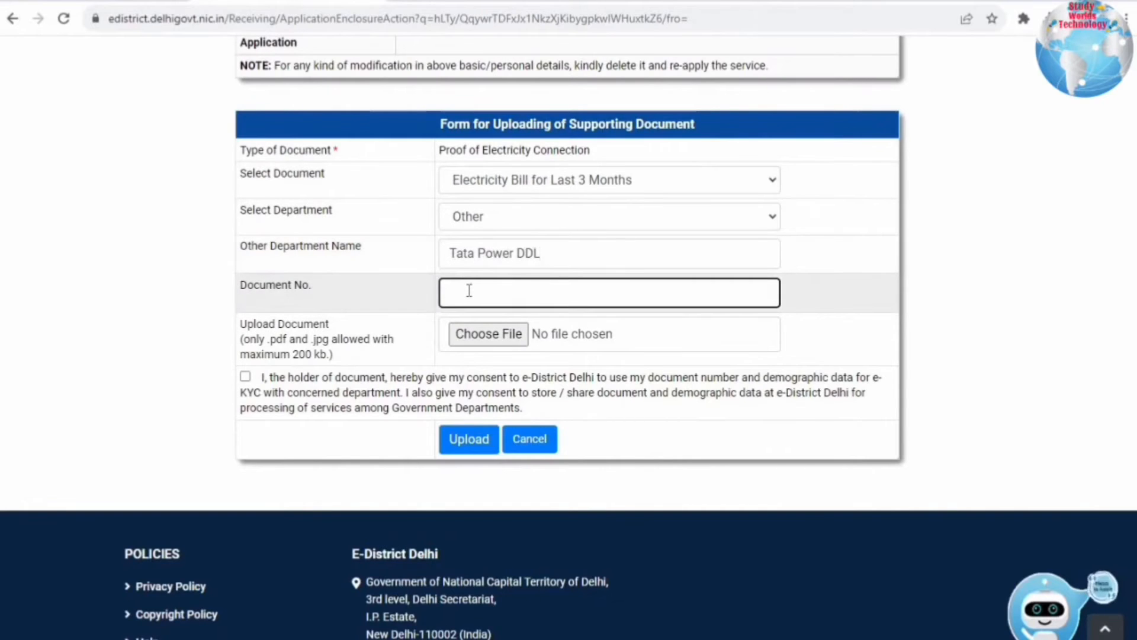
text(6)
click(494, 340)
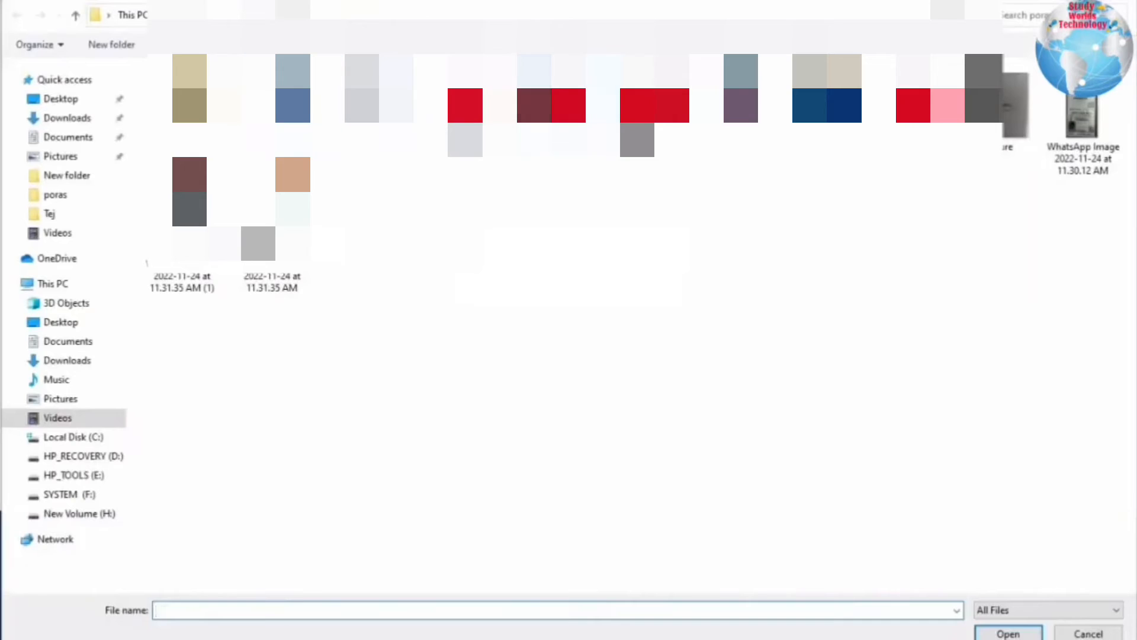
text(bill)
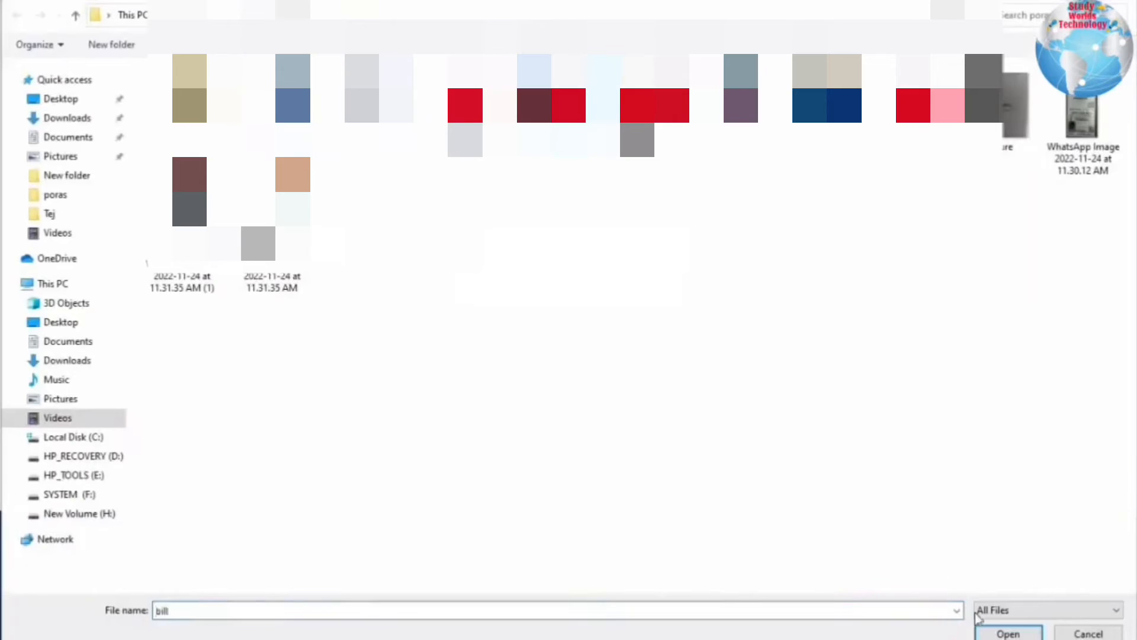
click(1006, 633)
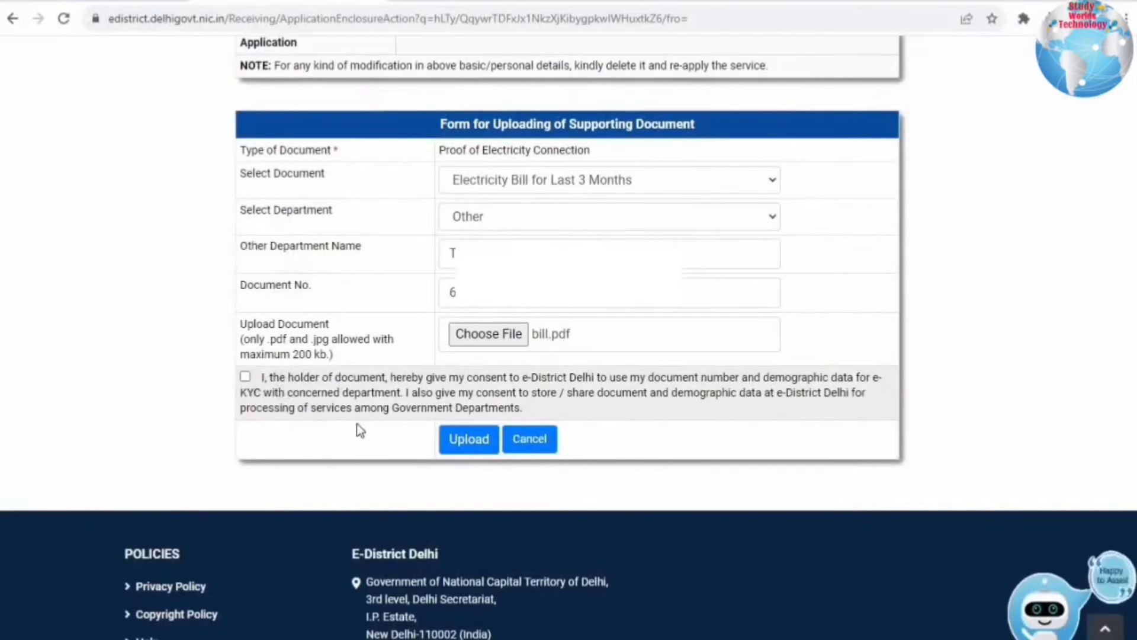
click(245, 376)
click(468, 439)
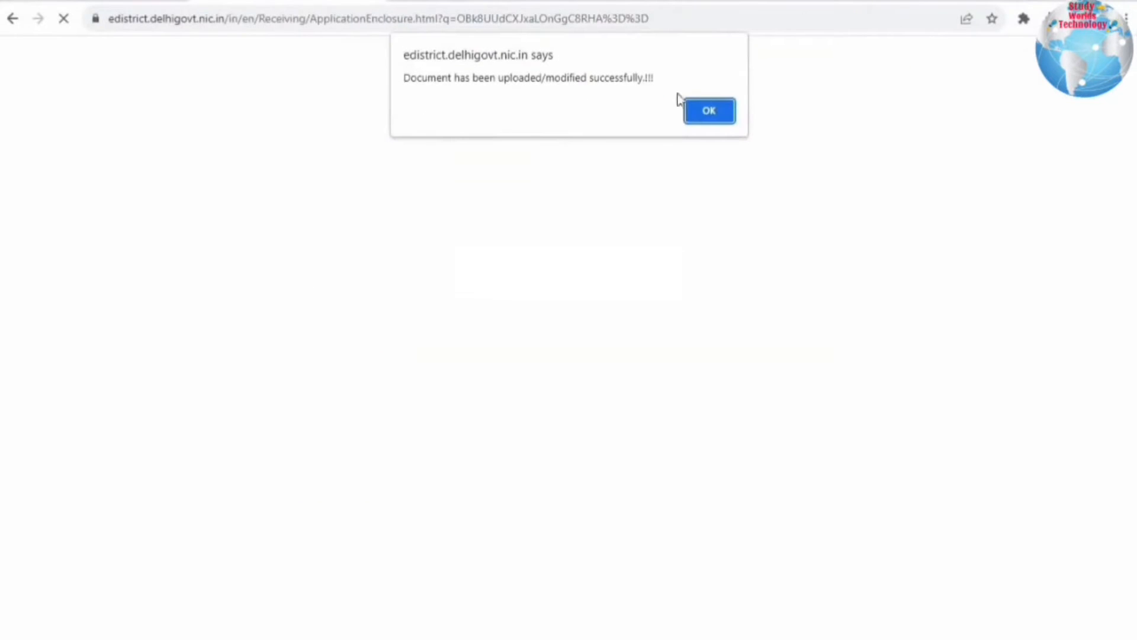
click(709, 112)
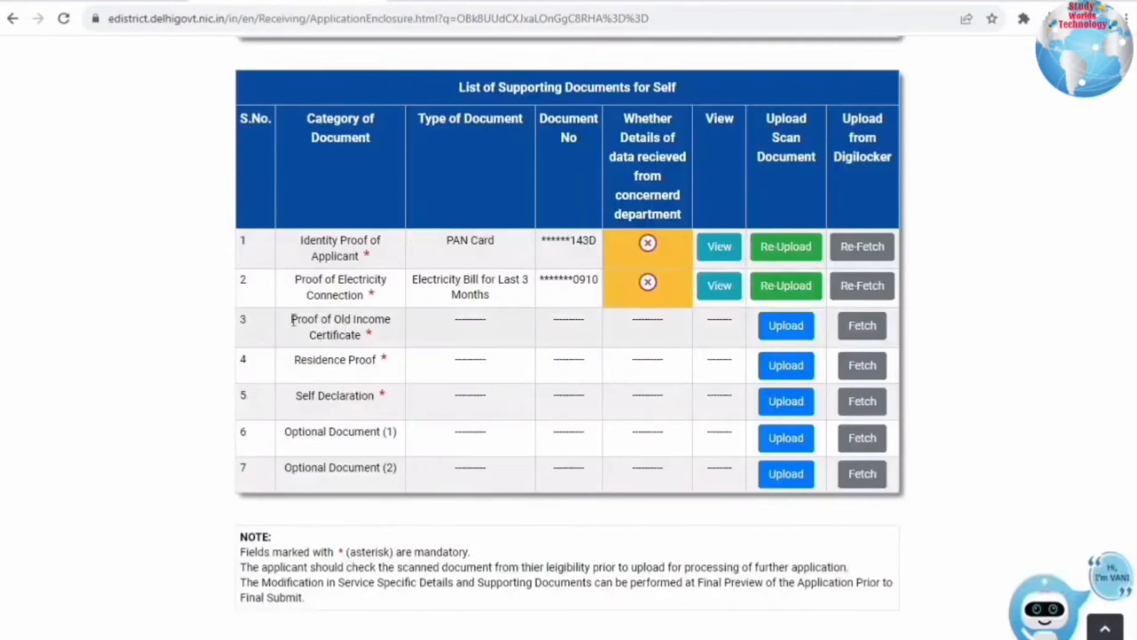
- Choose Old Income Certificate (self Attested), issued by Revenue Department, and enter its document number
triple_click(367, 338)
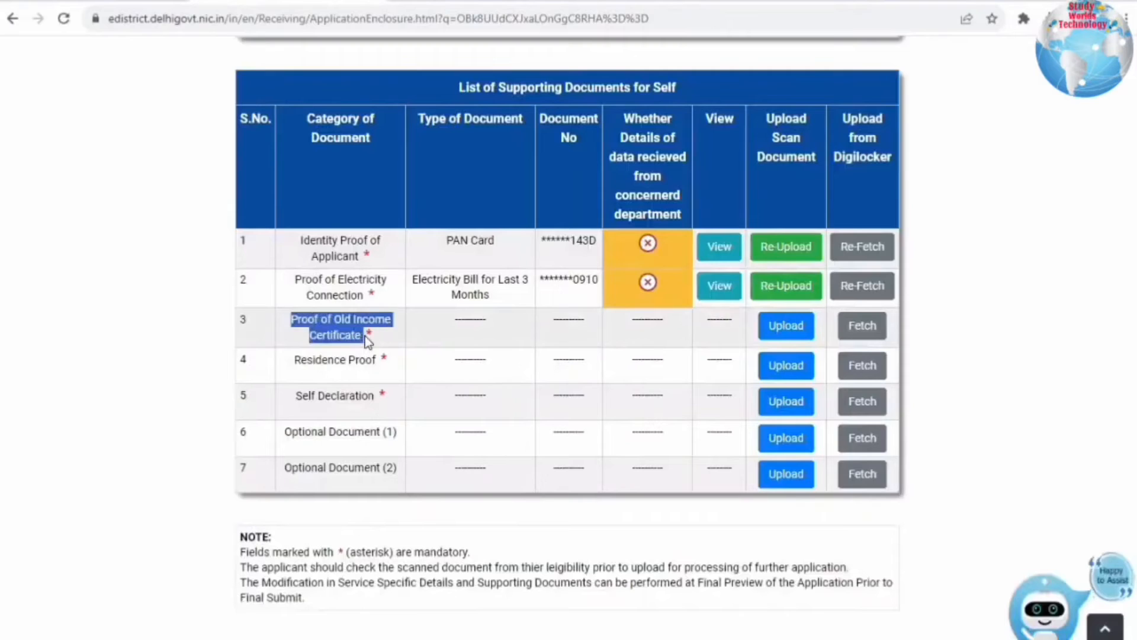
click(788, 327)
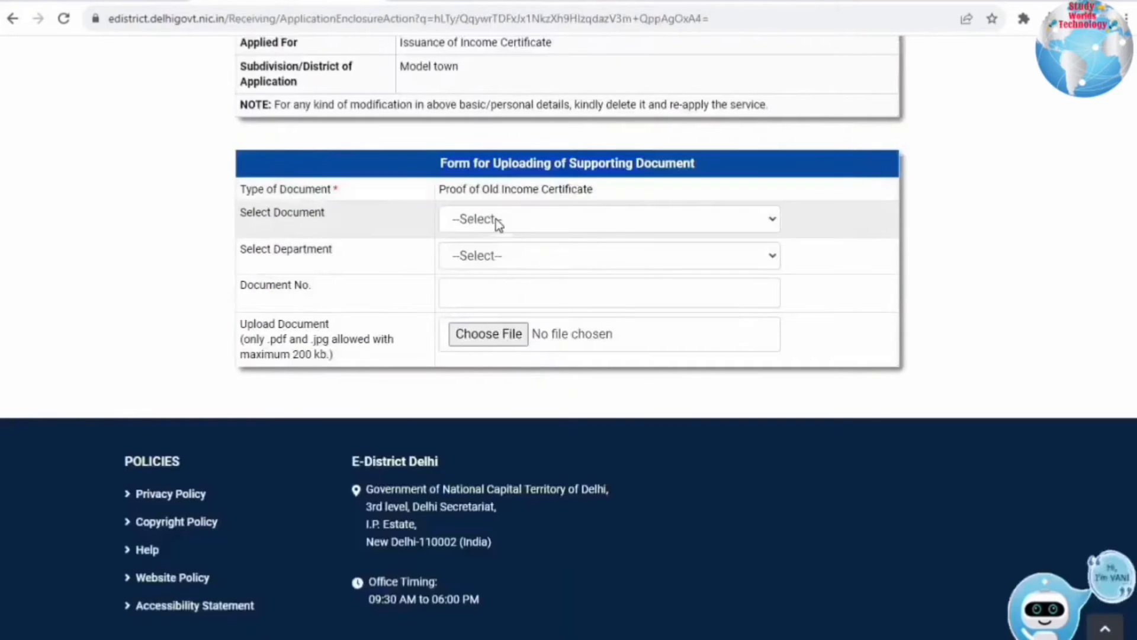
click(489, 227)
click(477, 257)
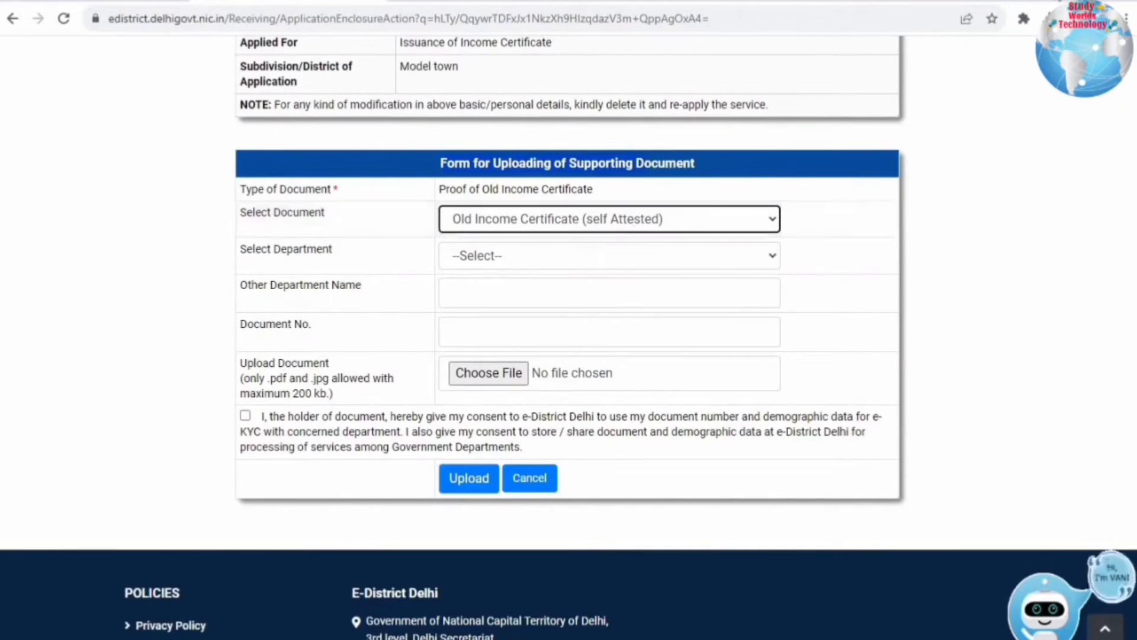
click(489, 255)
click(489, 309)
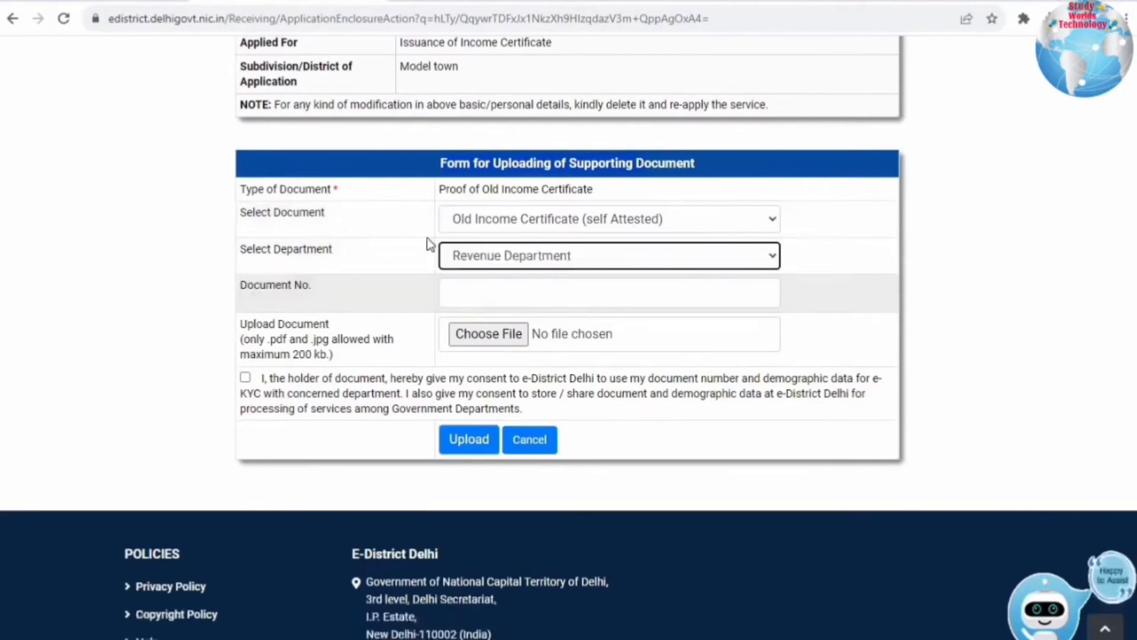
click(478, 297)
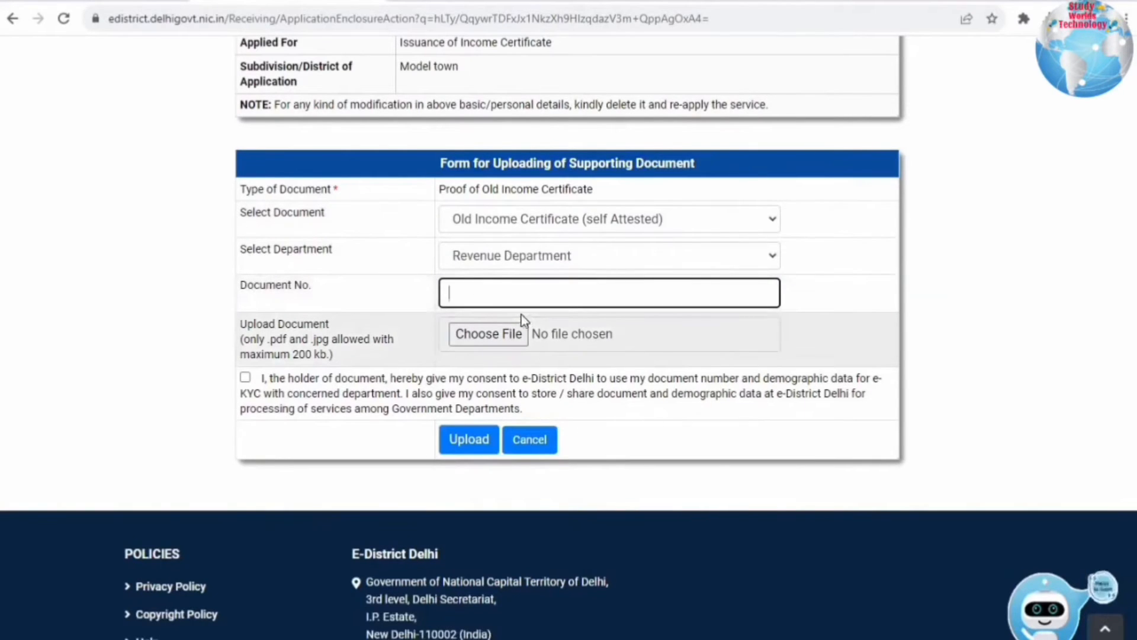
text(9)
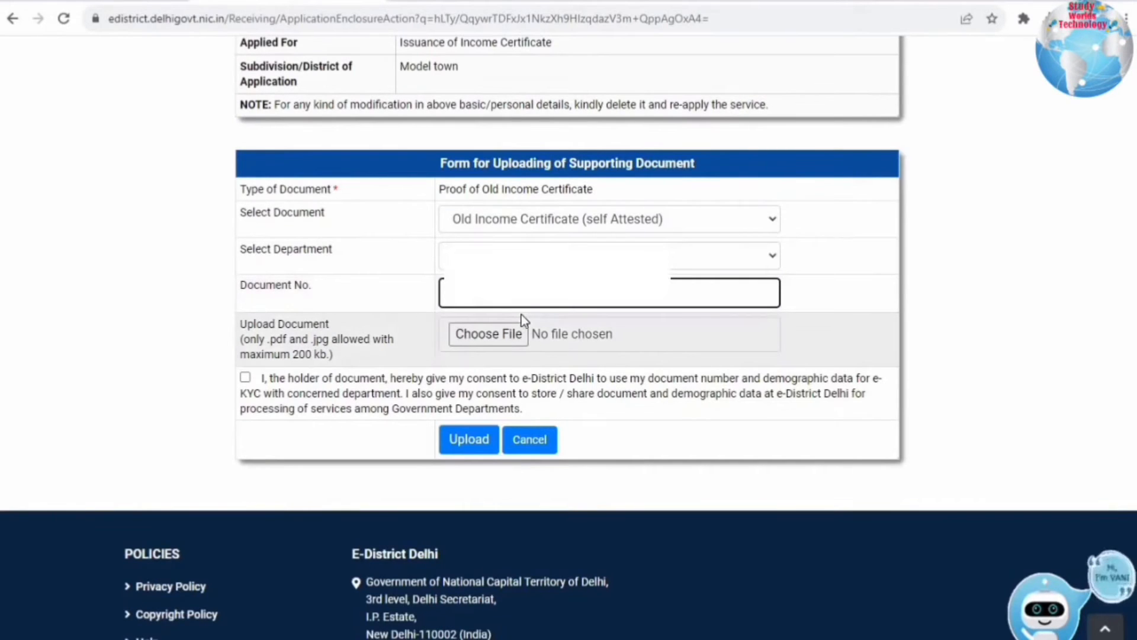
- Attach income.pdf and upload the old income certificate
click(520, 327)
click(54, 231)
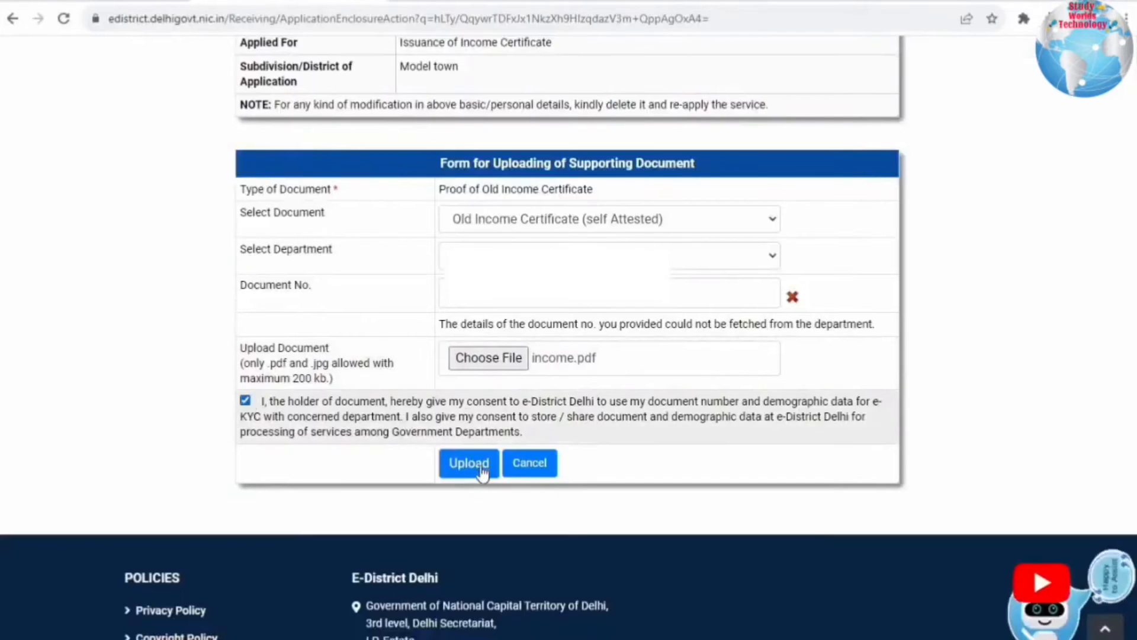
click(481, 468)
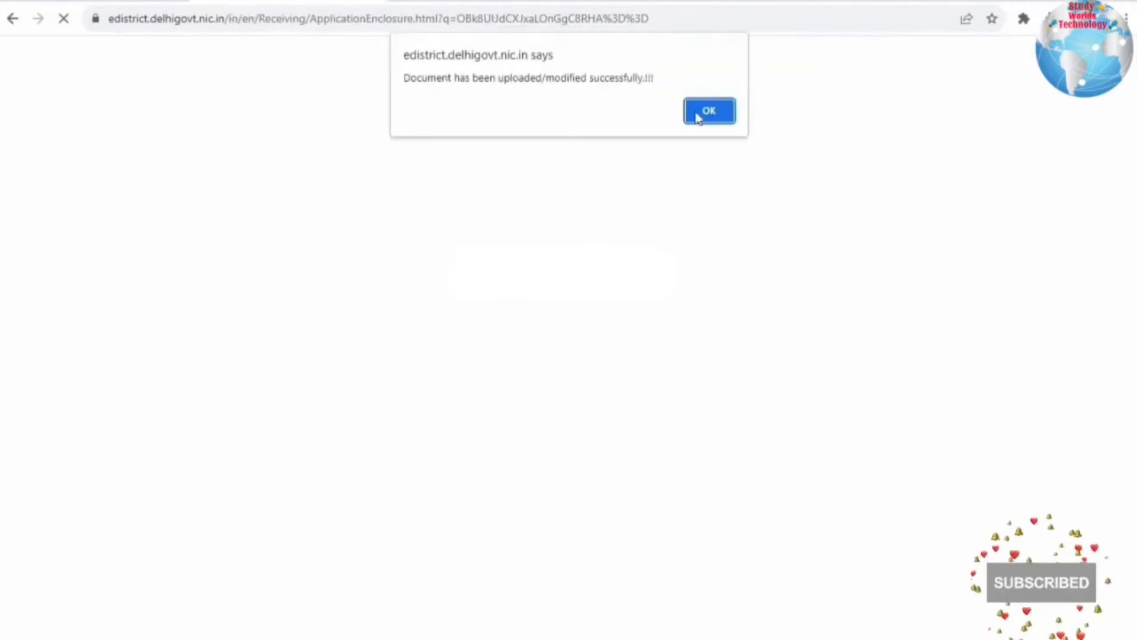
click(697, 116)
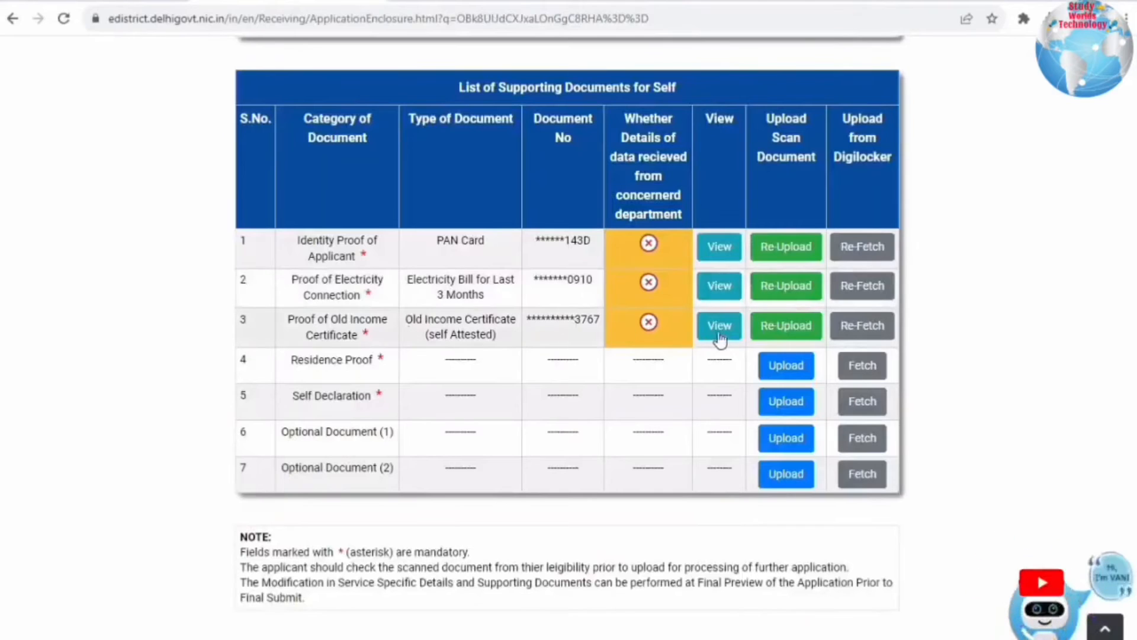
drag(291, 360, 391, 365)
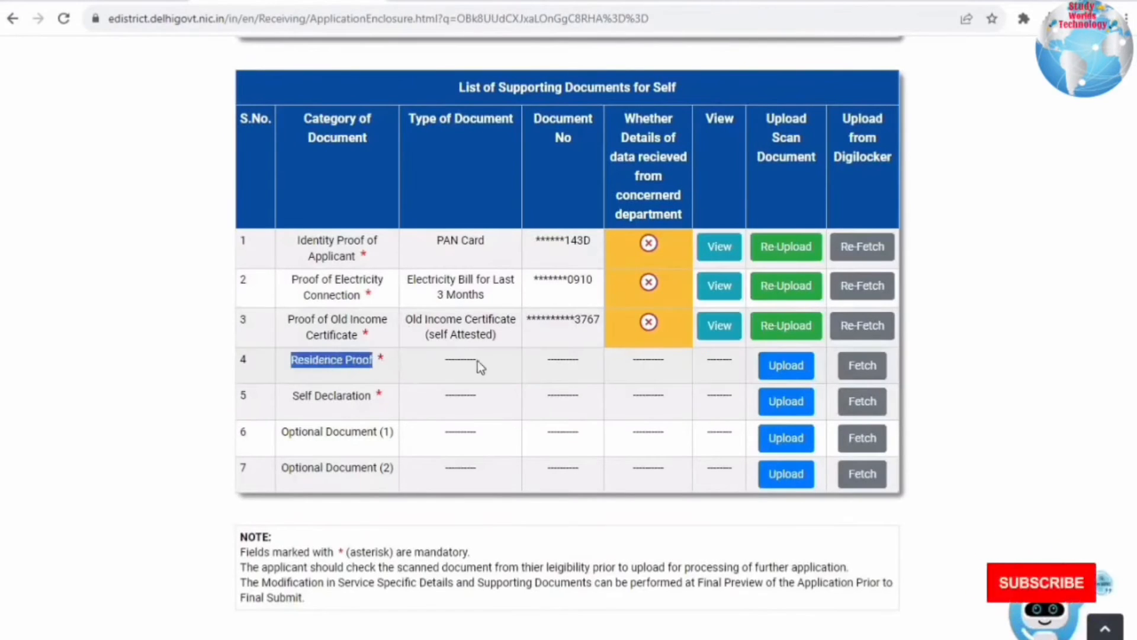
- Reuse the previously uploaded Aadhaar Card as Residence Proof, continuing with the existing document
click(784, 367)
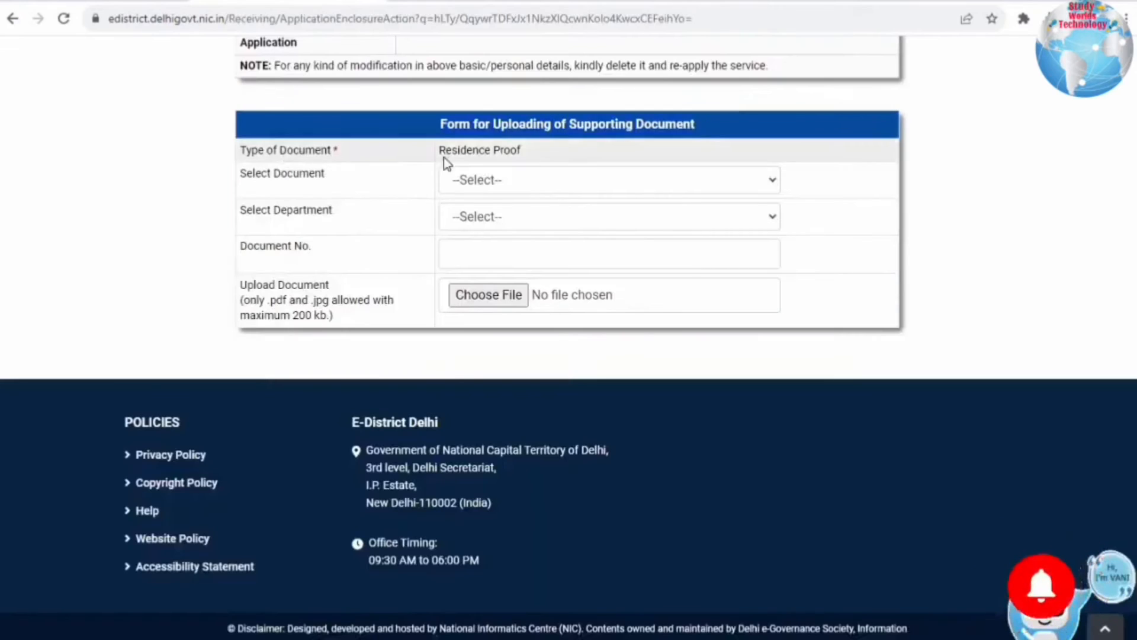
drag(346, 176, 261, 173)
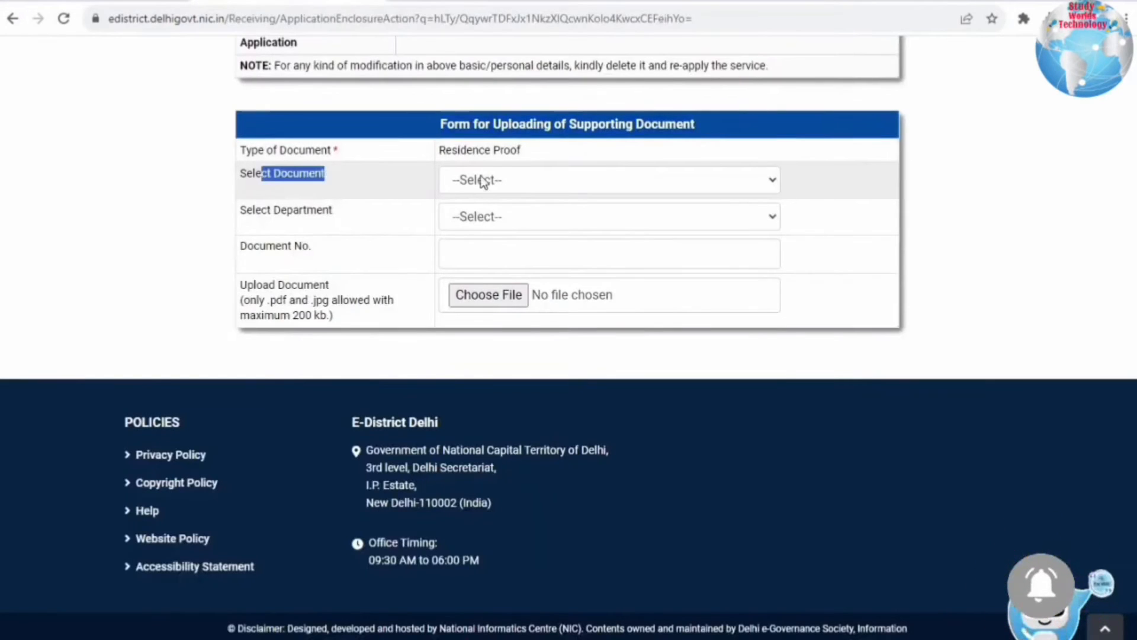
click(480, 188)
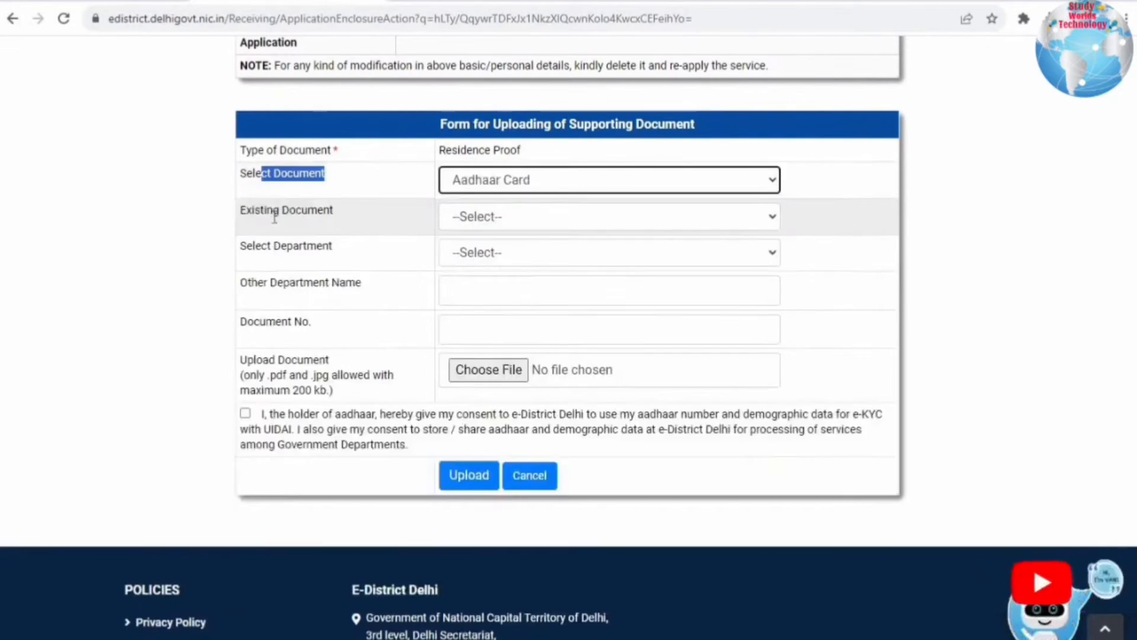
click(509, 218)
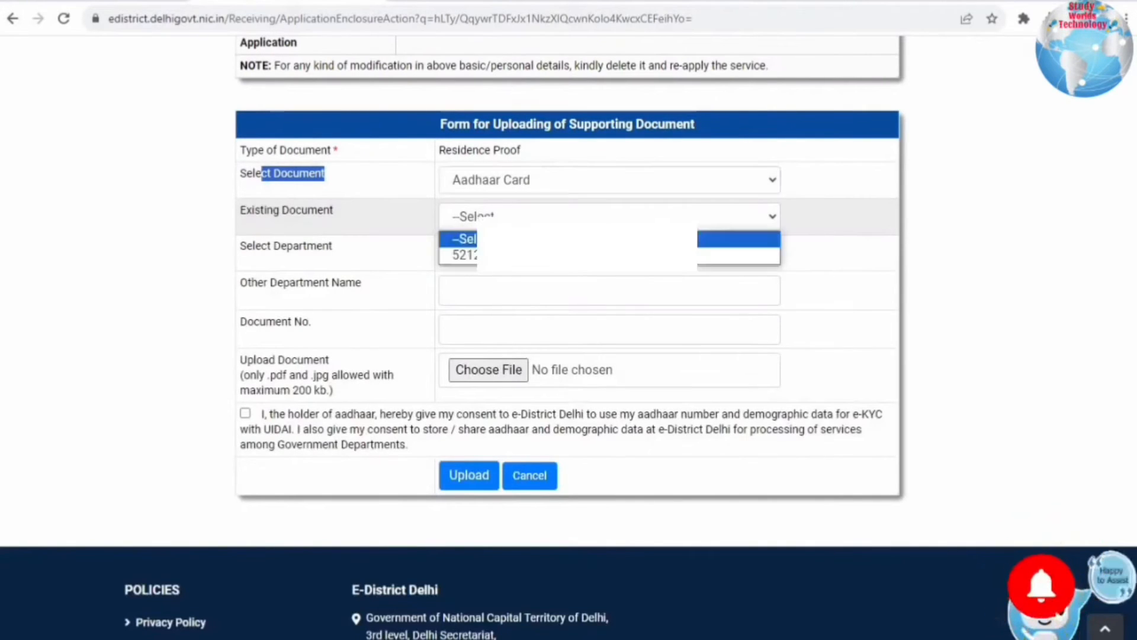
click(509, 256)
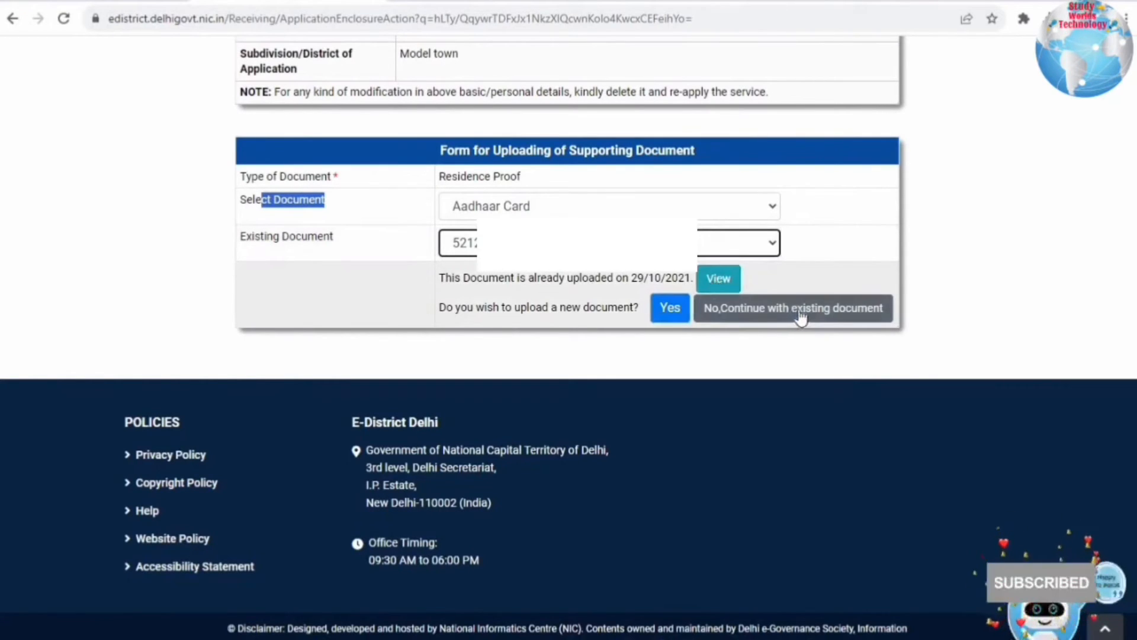
click(767, 308)
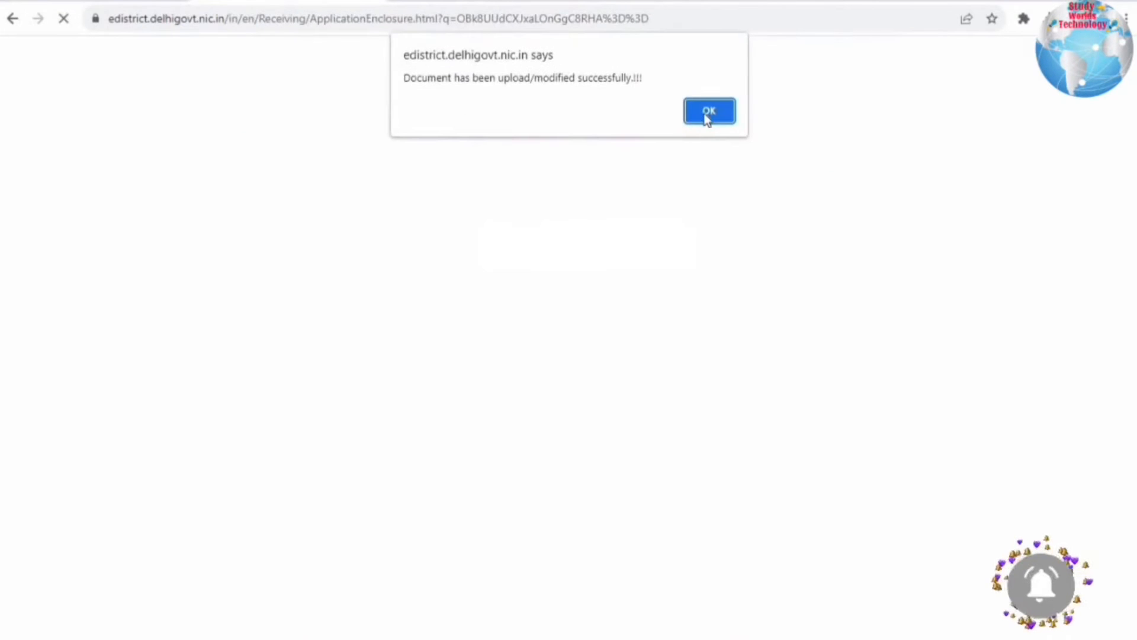
click(708, 112)
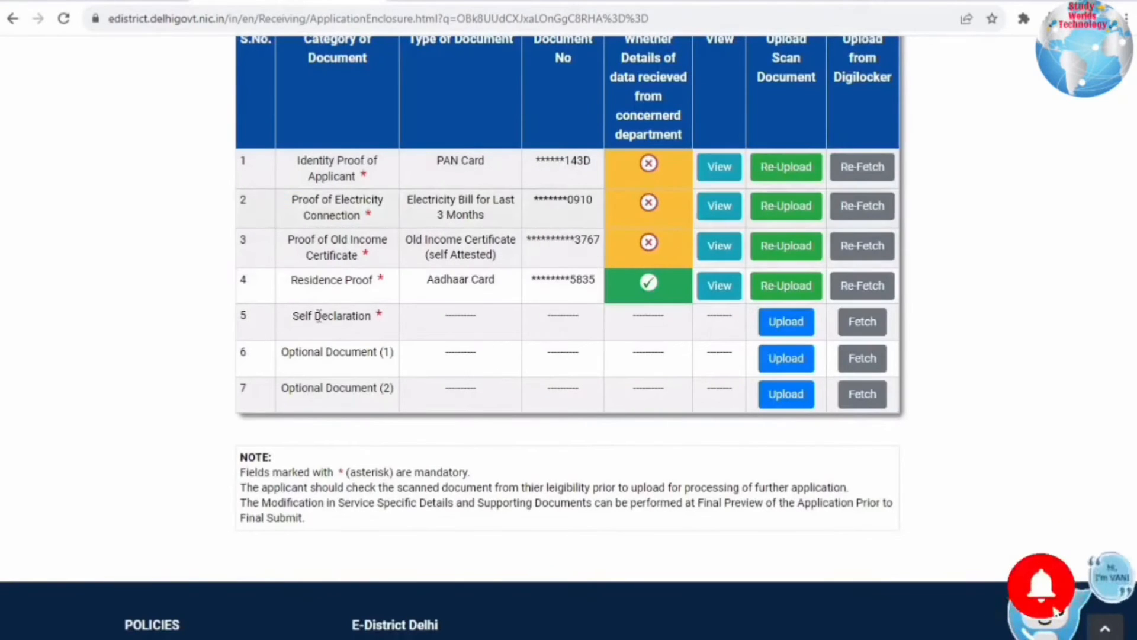
- Choose Self Declaration as the document with department Other, named 'self'
drag(366, 318, 373, 318)
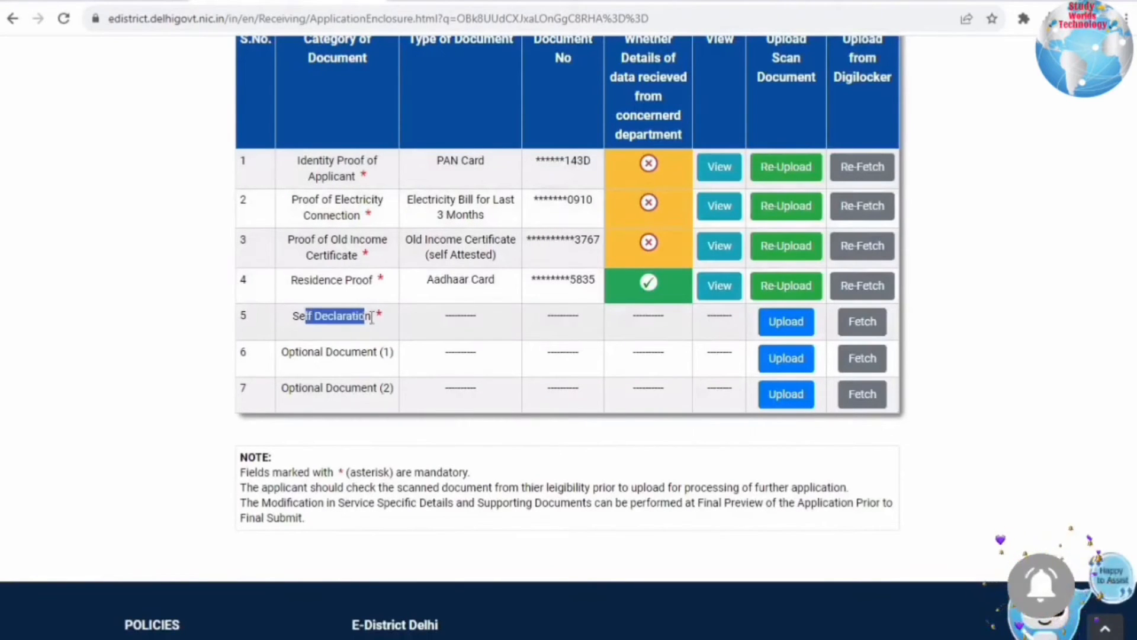
click(784, 324)
click(609, 144)
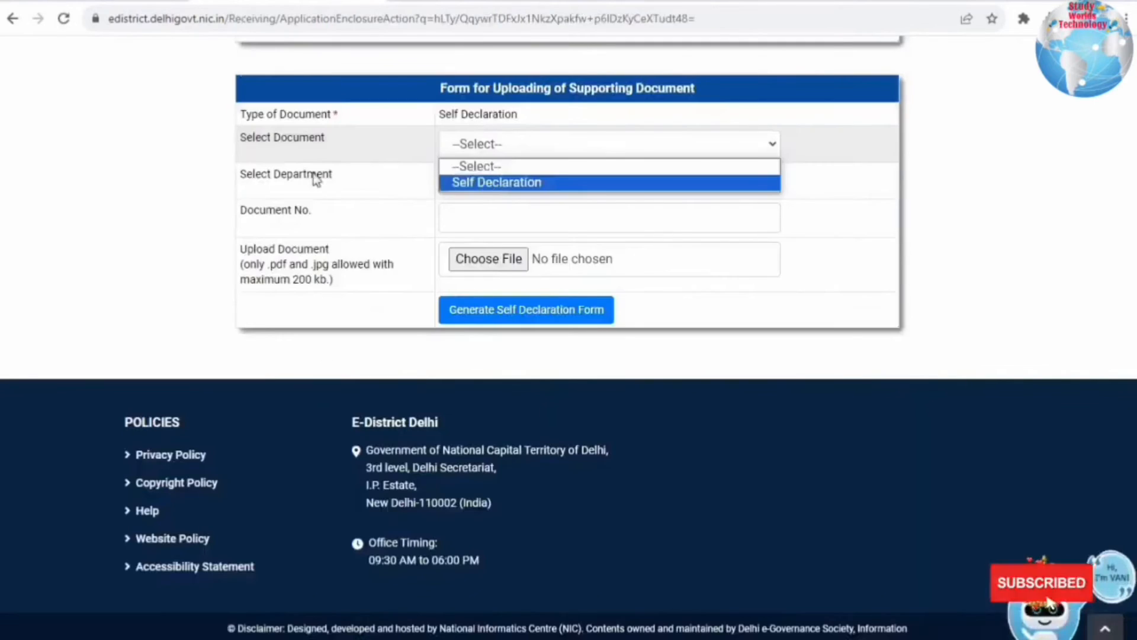
click(511, 182)
click(512, 177)
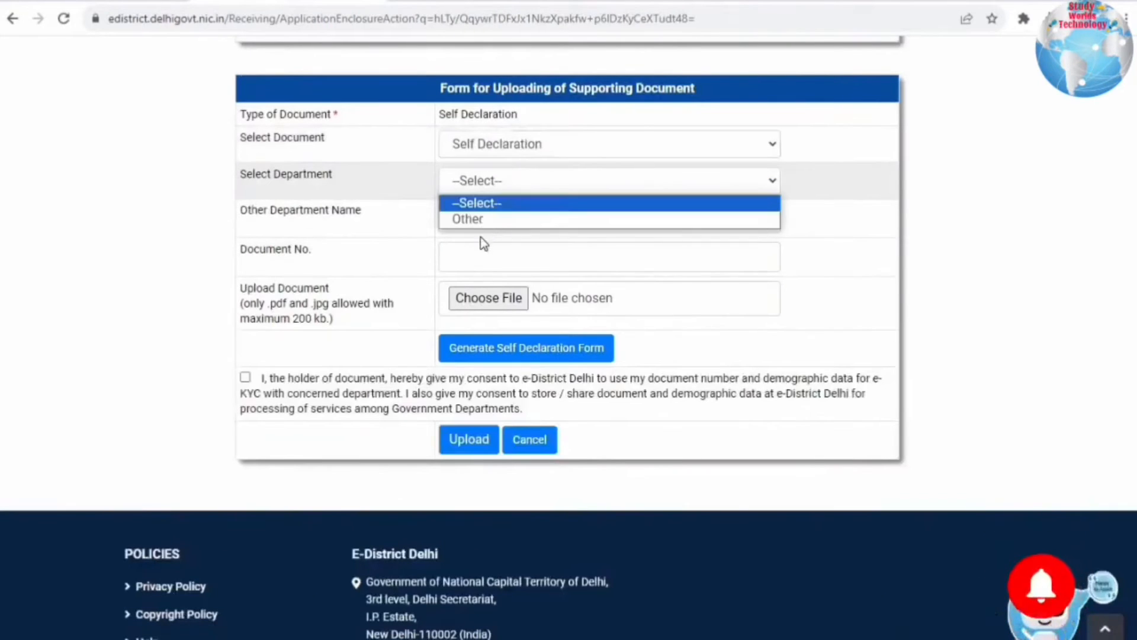
click(485, 221)
click(478, 219)
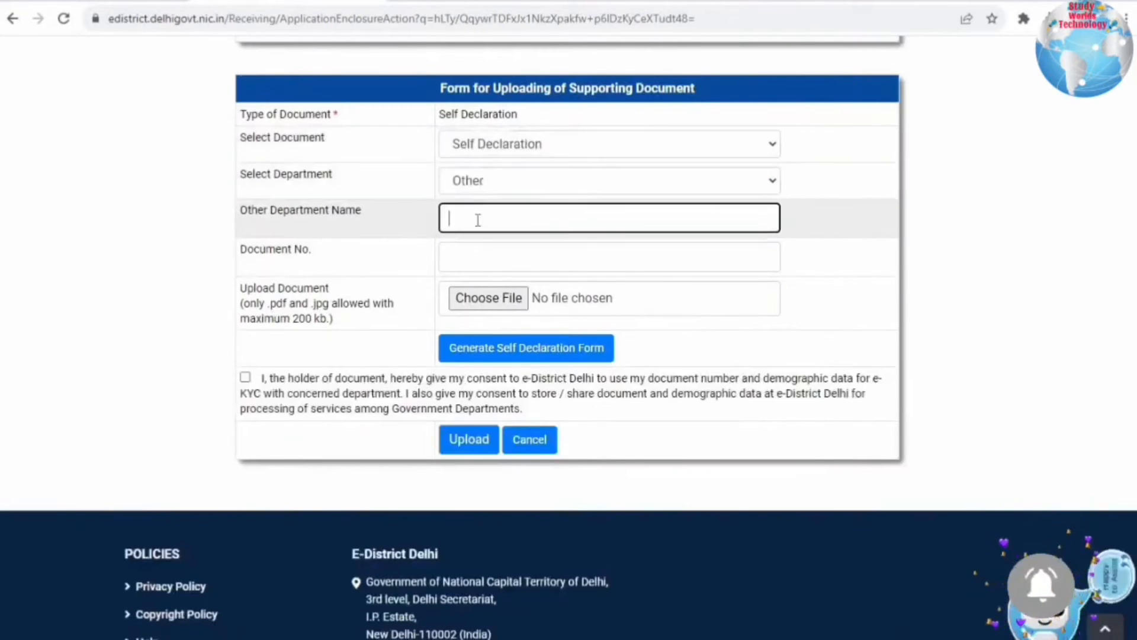
text(self)
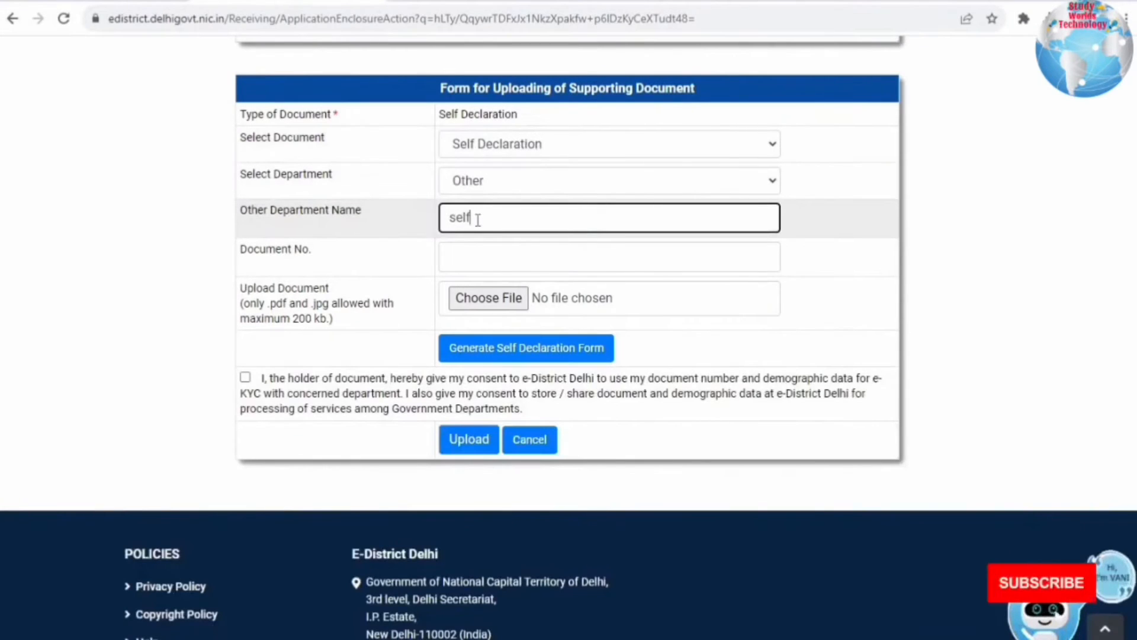
- Enter the document number, give consent and upload the self declaration
click(523, 258)
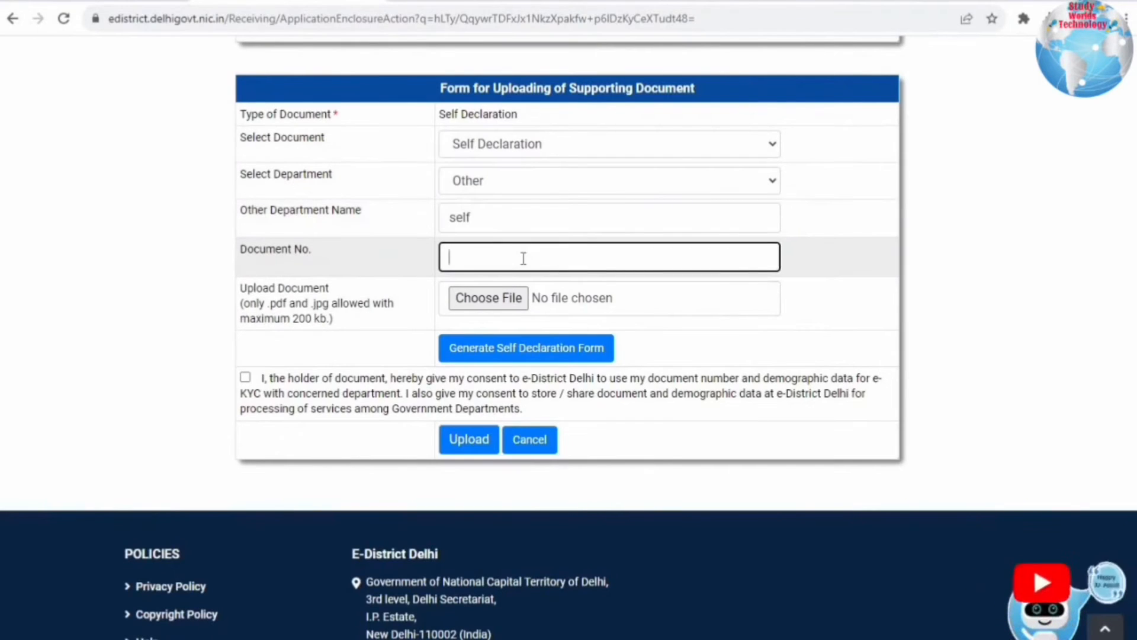
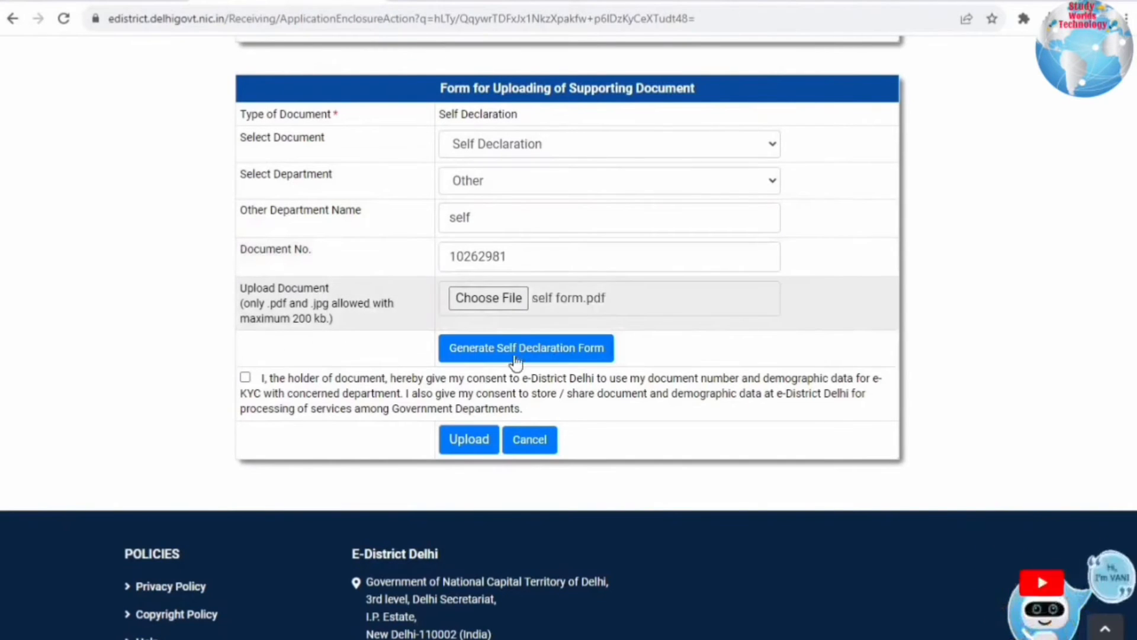
click(445, 409)
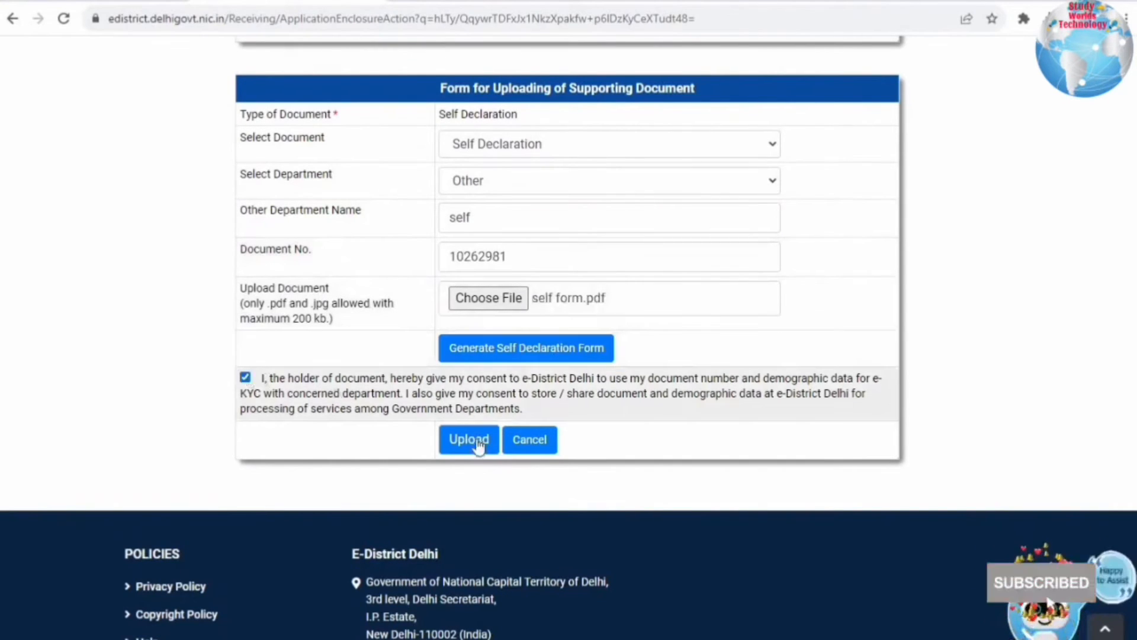
click(474, 440)
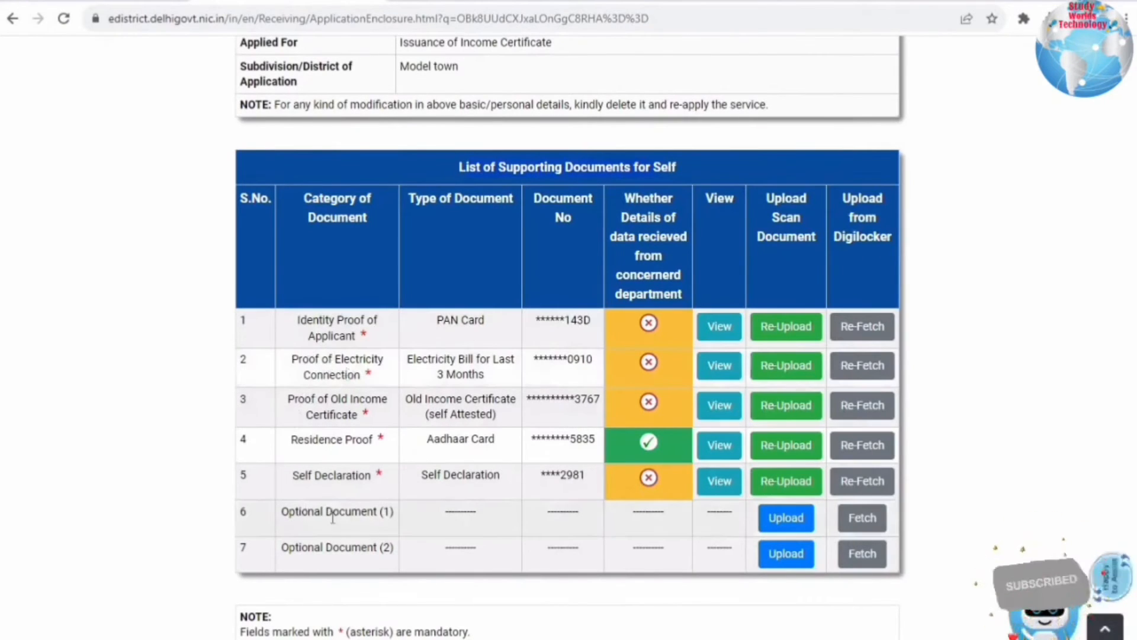
drag(282, 513, 392, 513)
click(392, 515)
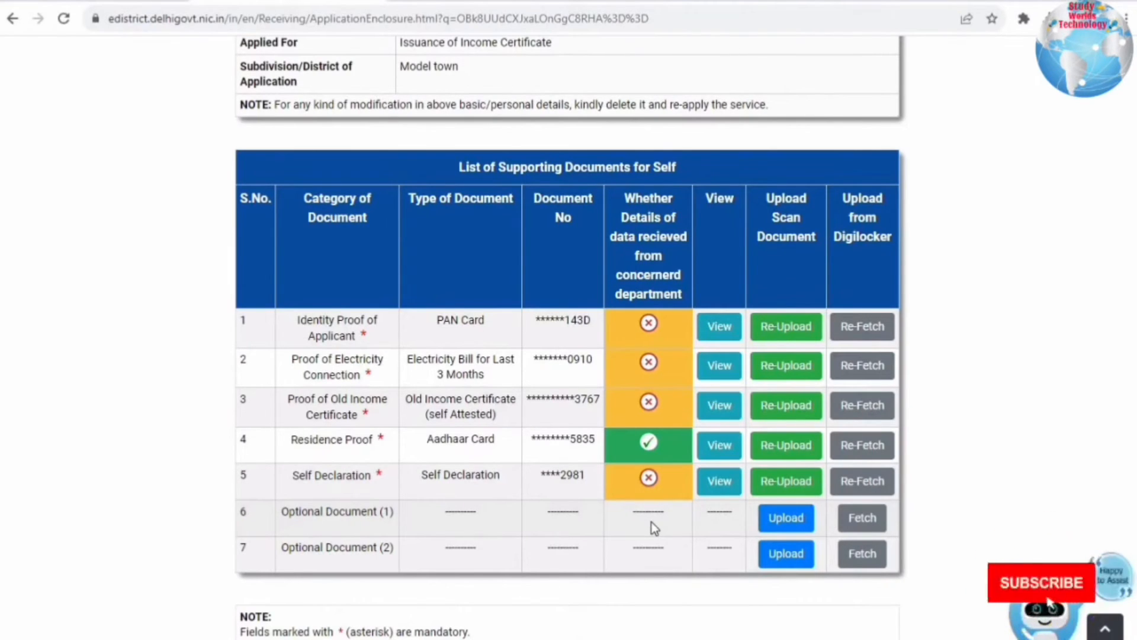
scroll(652, 525, down, 6)
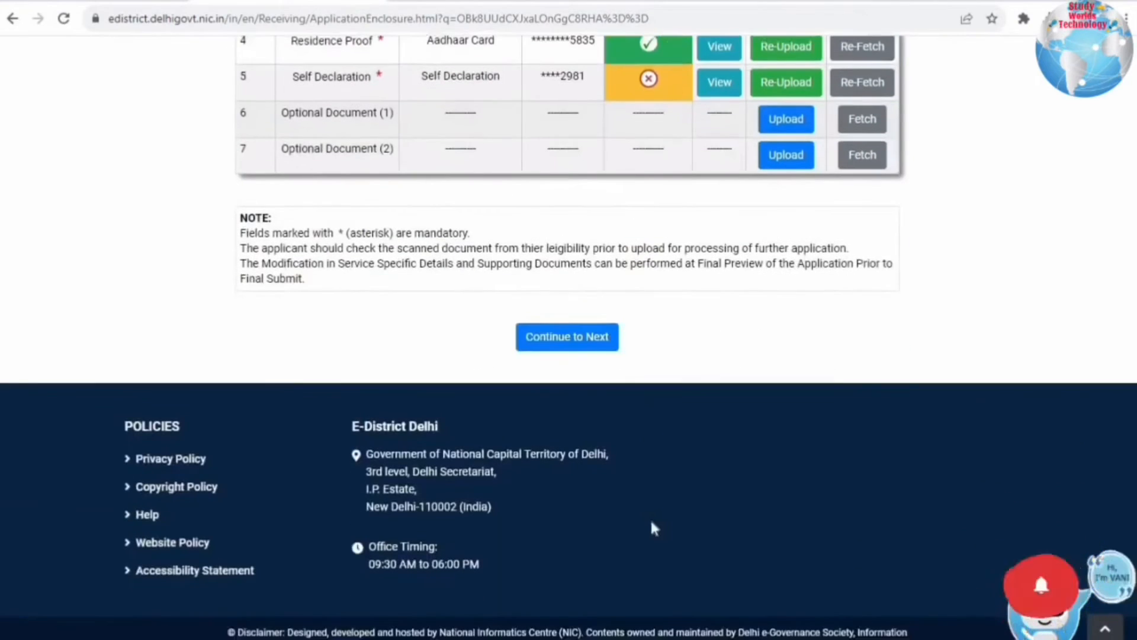
- Continue to Photograph Details and upload a new applicant photo file (jpg/jpeg, under 50KB)
click(579, 341)
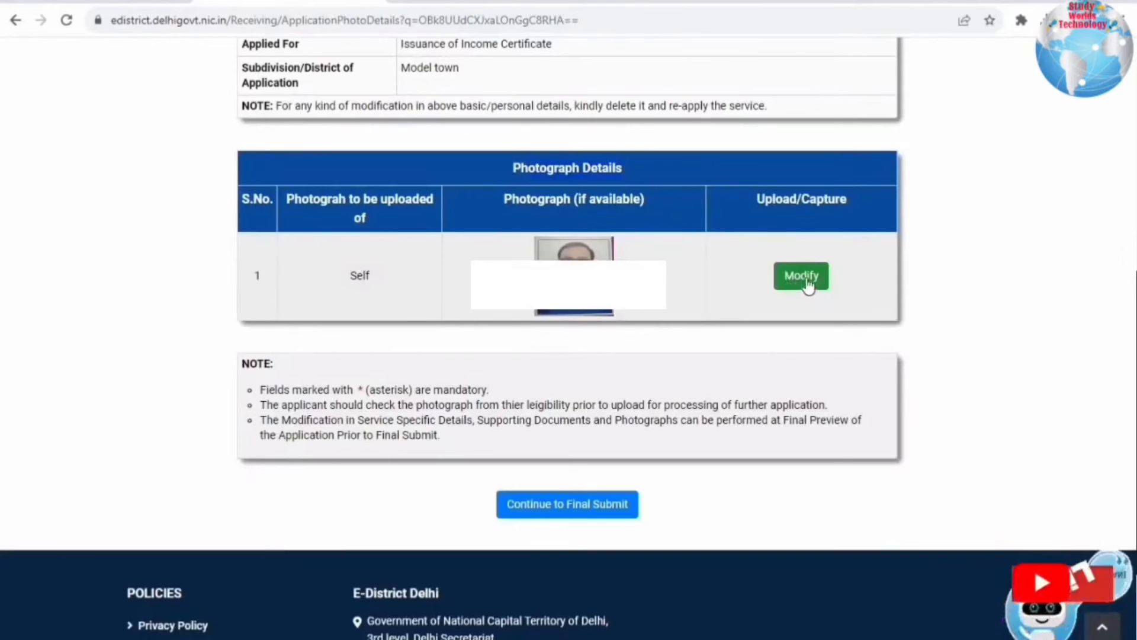
click(805, 278)
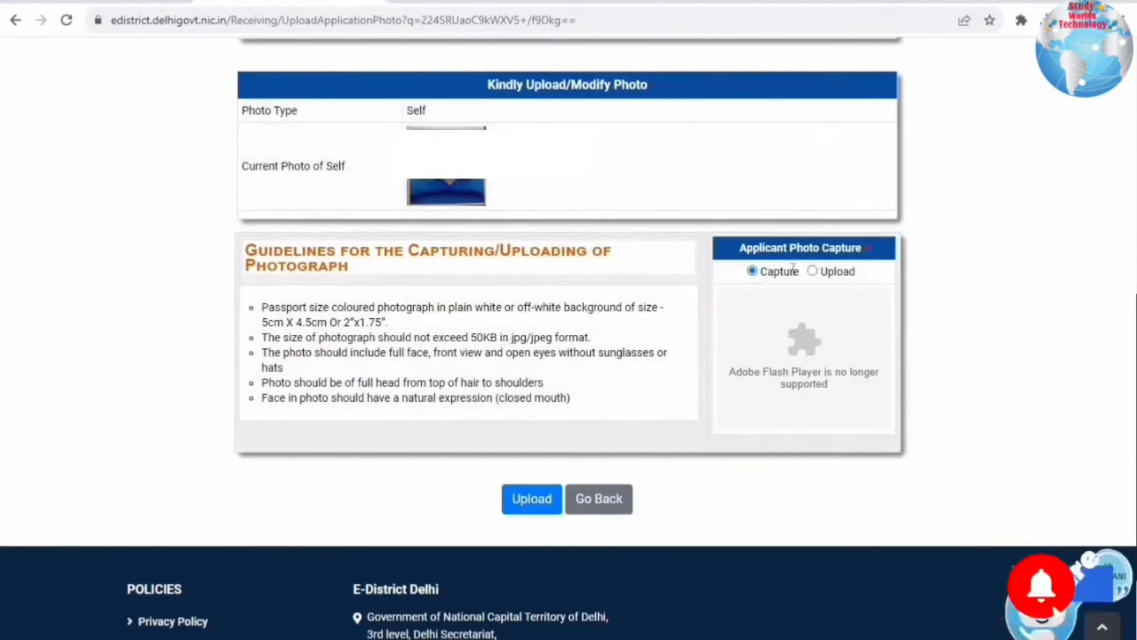
click(815, 272)
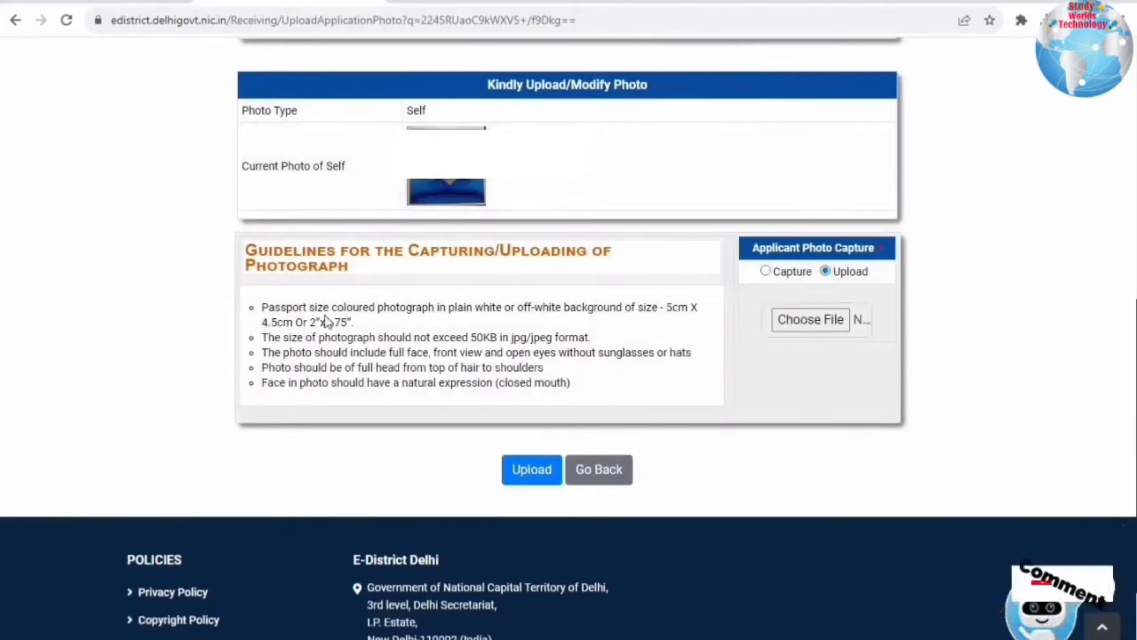
drag(560, 338, 590, 337)
click(463, 337)
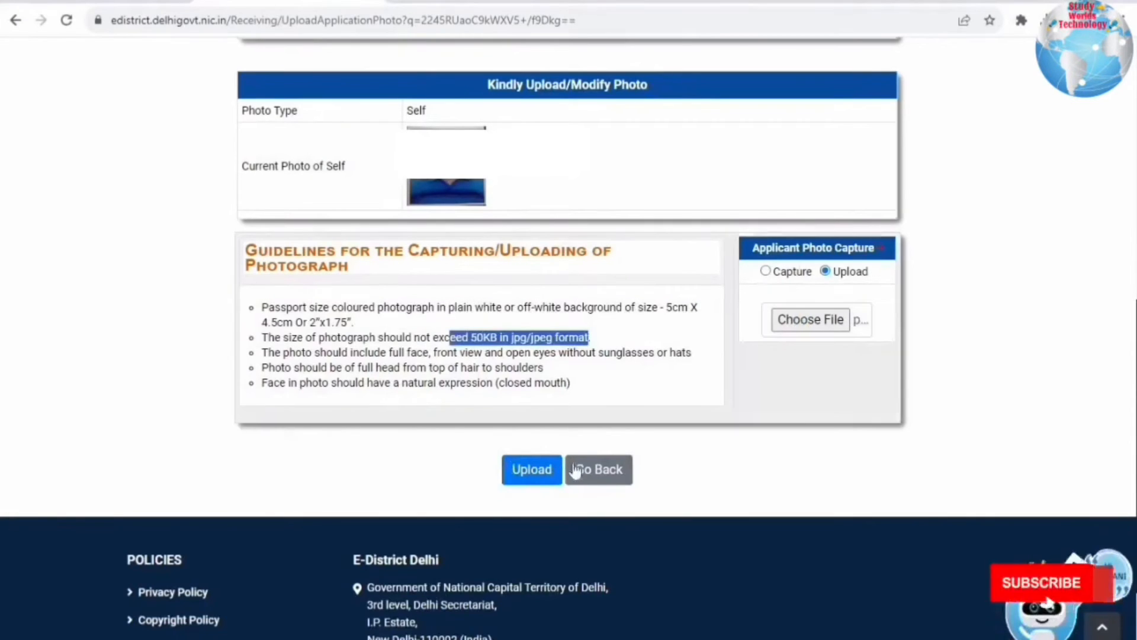
click(516, 468)
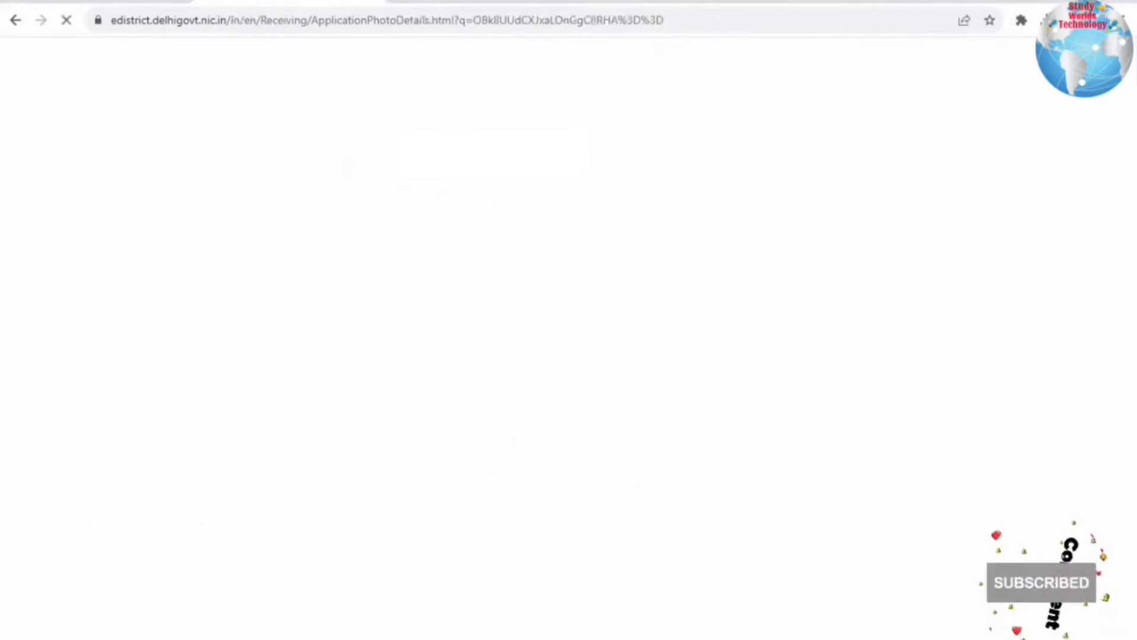
click(704, 112)
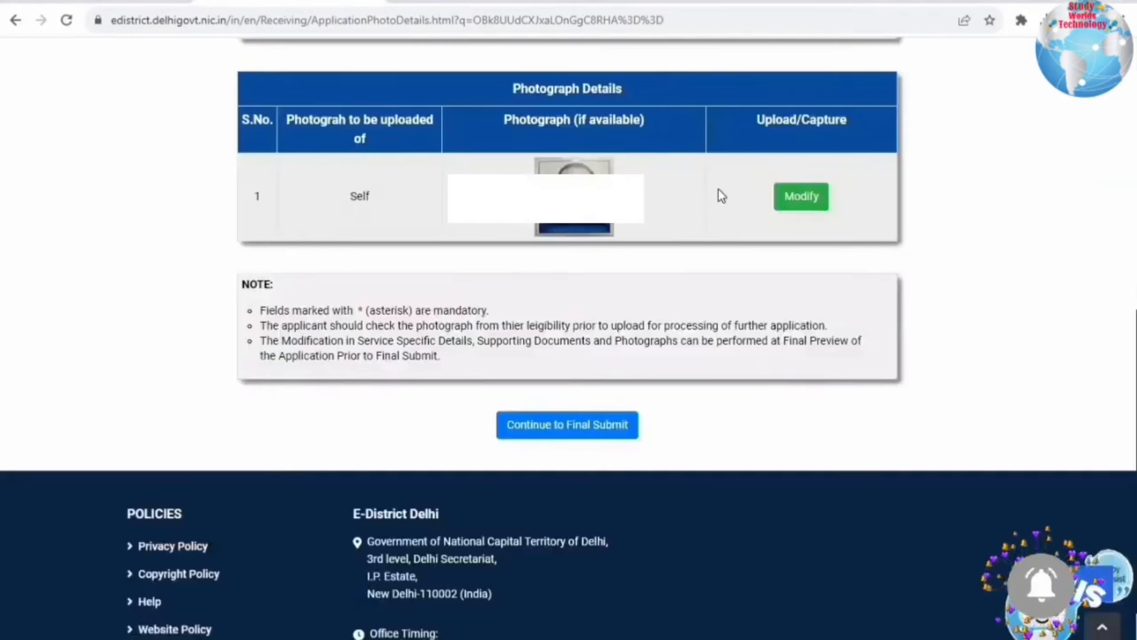
- Scroll through the application preview and confirm Final Submit to reach the OTP form
click(578, 425)
drag(298, 205, 839, 208)
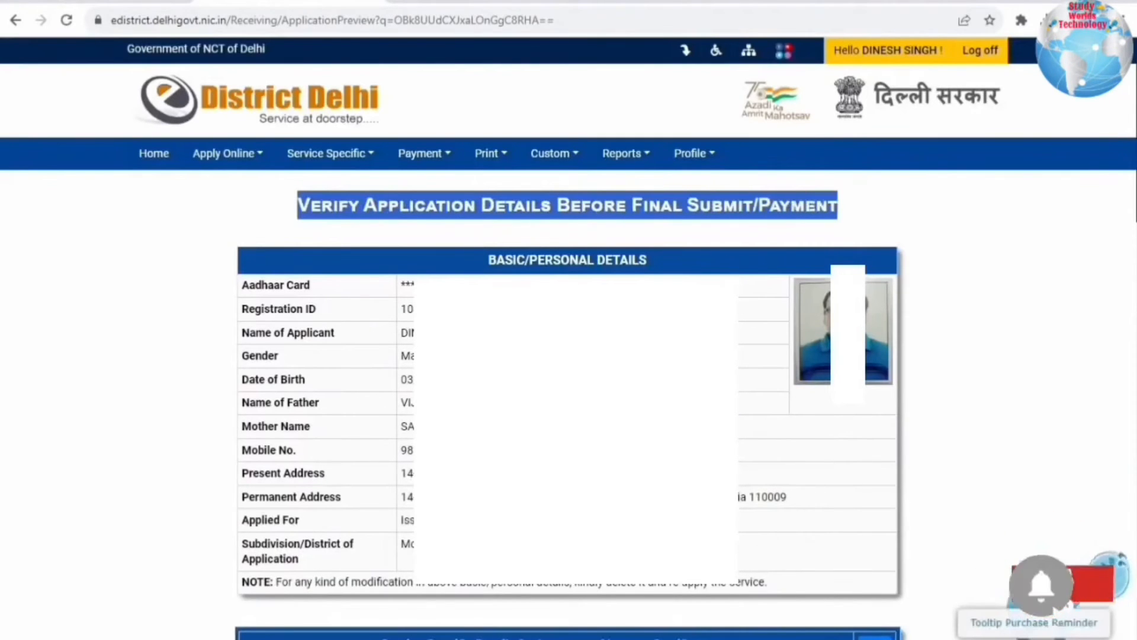
scroll(568, 320, down, 8)
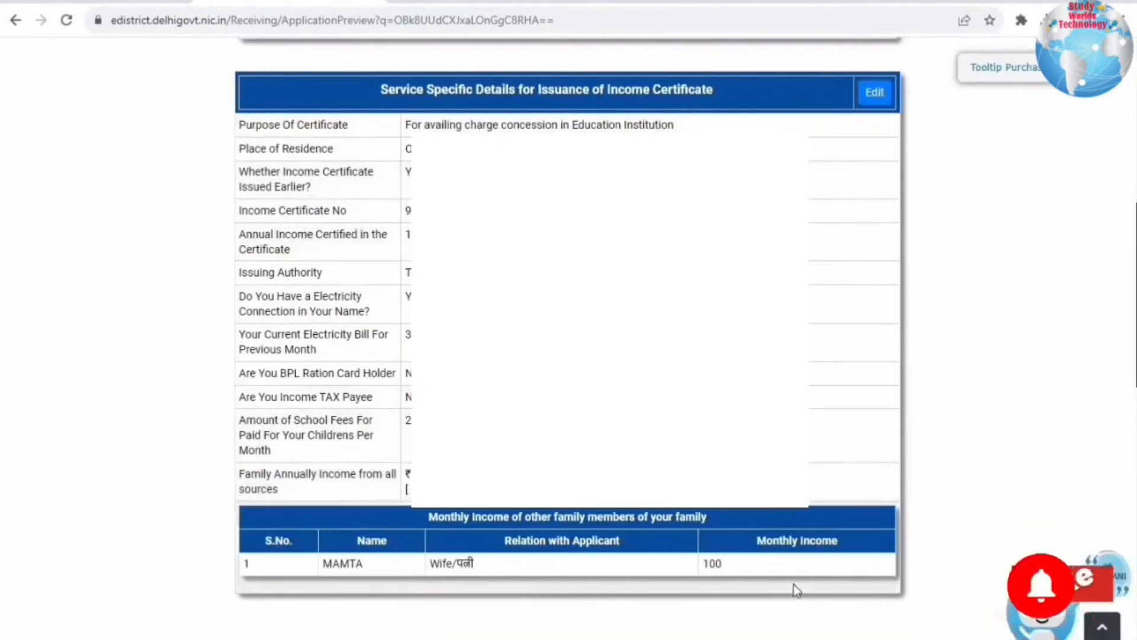
scroll(794, 584, down, 10)
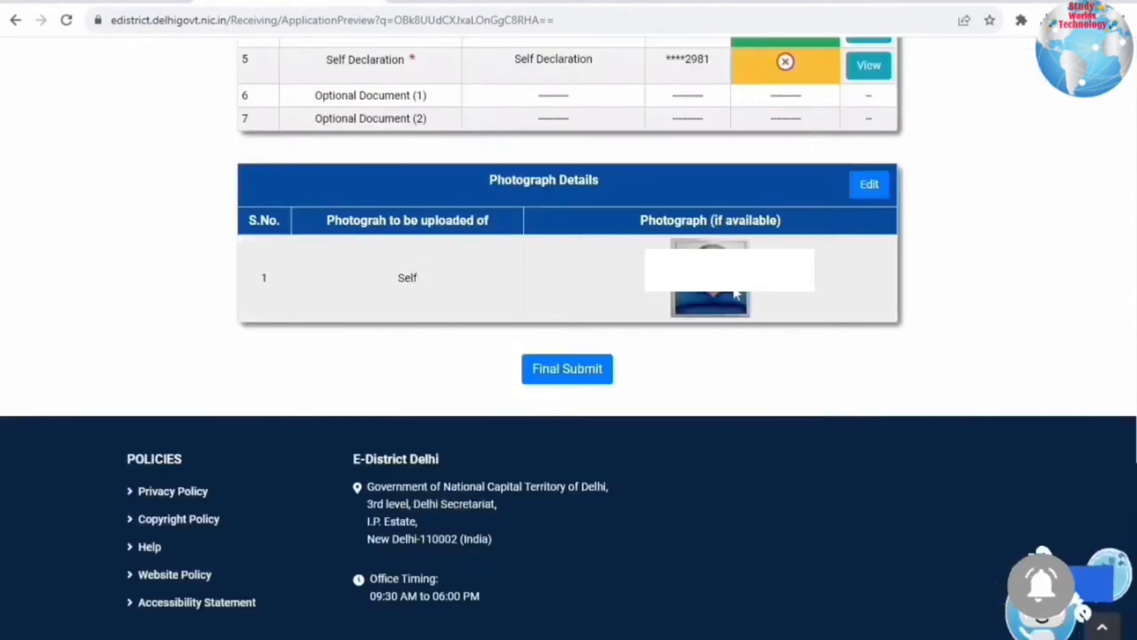
click(572, 372)
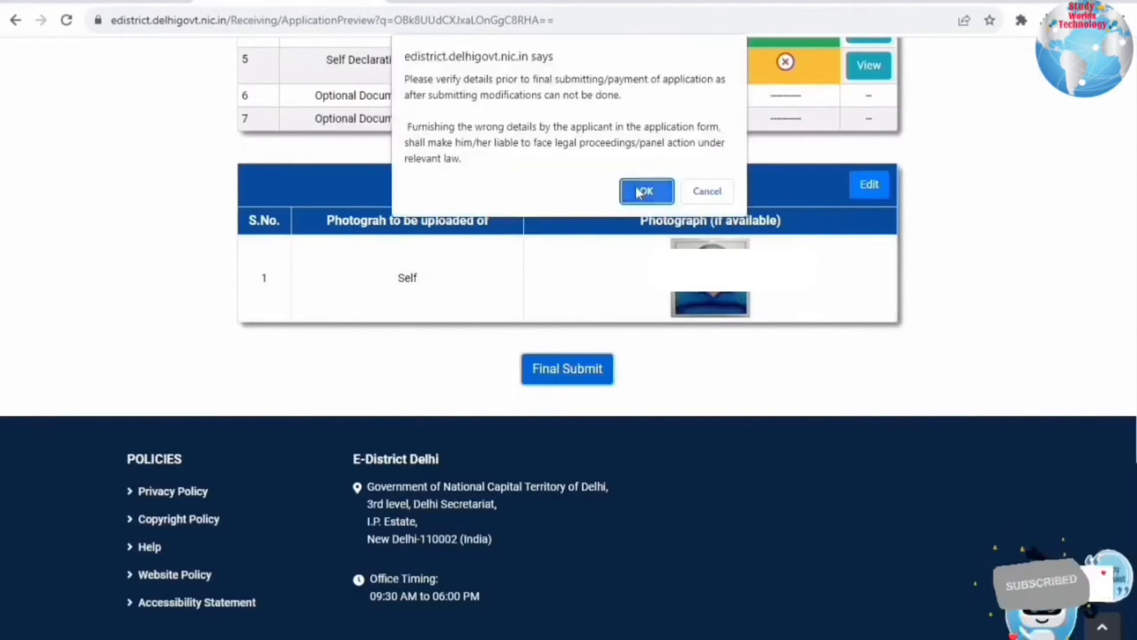
click(642, 192)
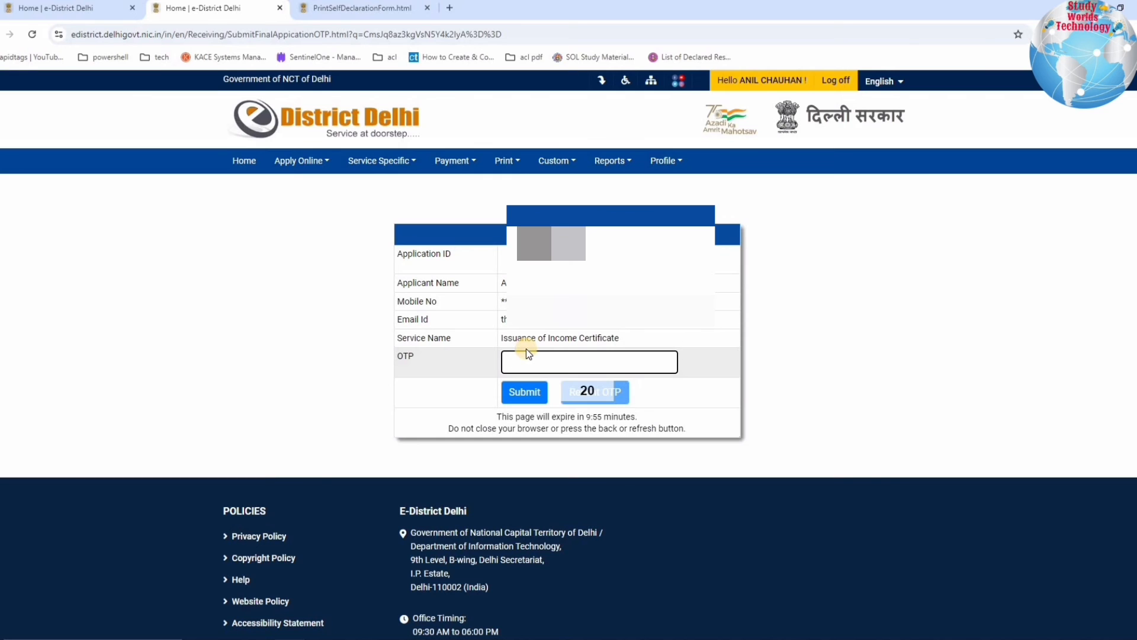
- Enter the received OTP and submit the application
text(•••••)
click(523, 392)
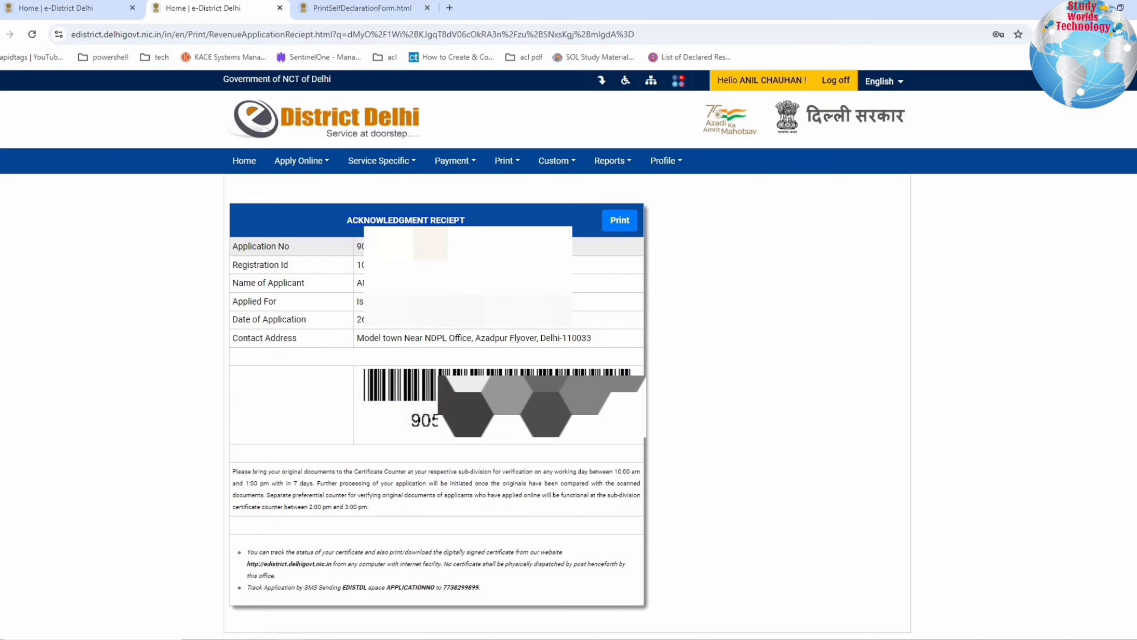
- Review the receipt's application number, registration and applicant details, and contact address
double_click(410, 246)
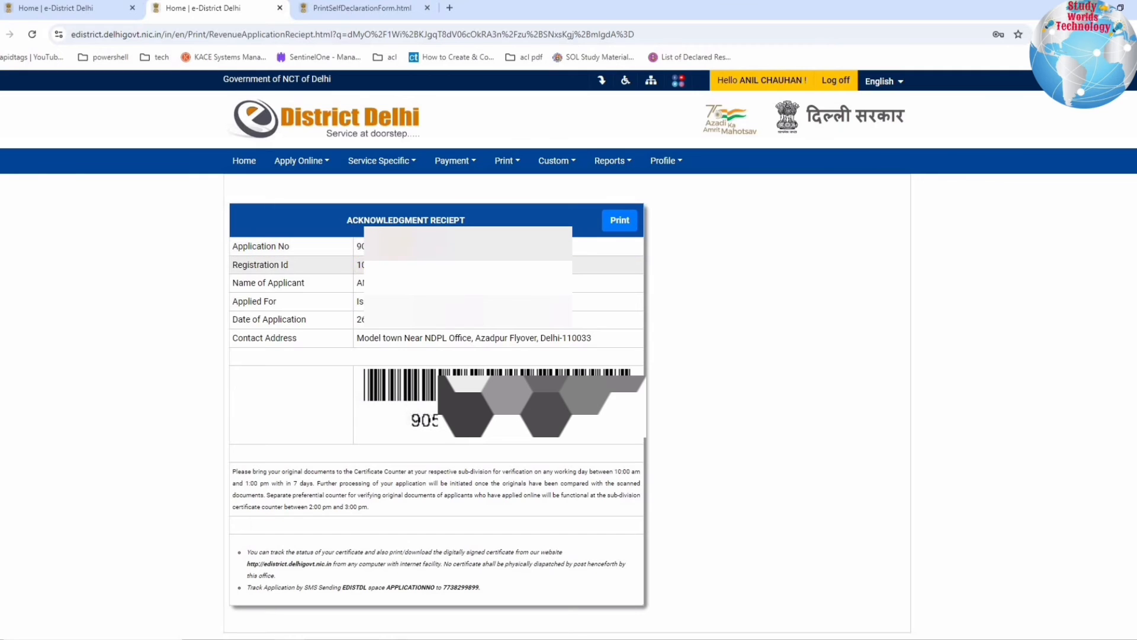
drag(362, 265, 426, 337)
drag(247, 339, 599, 344)
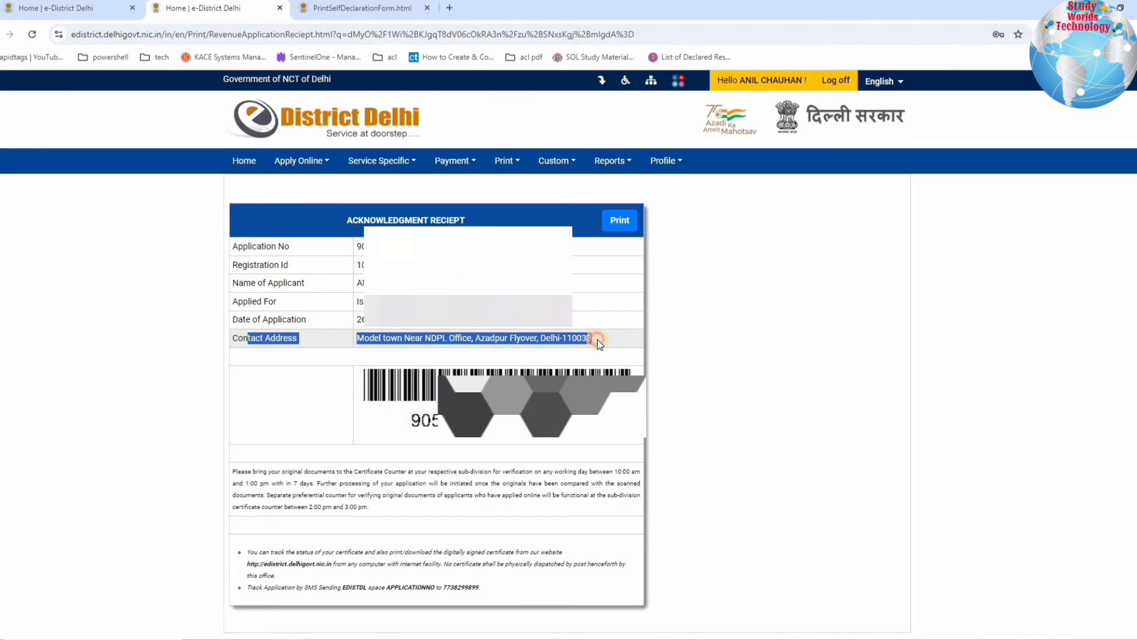
click(388, 335)
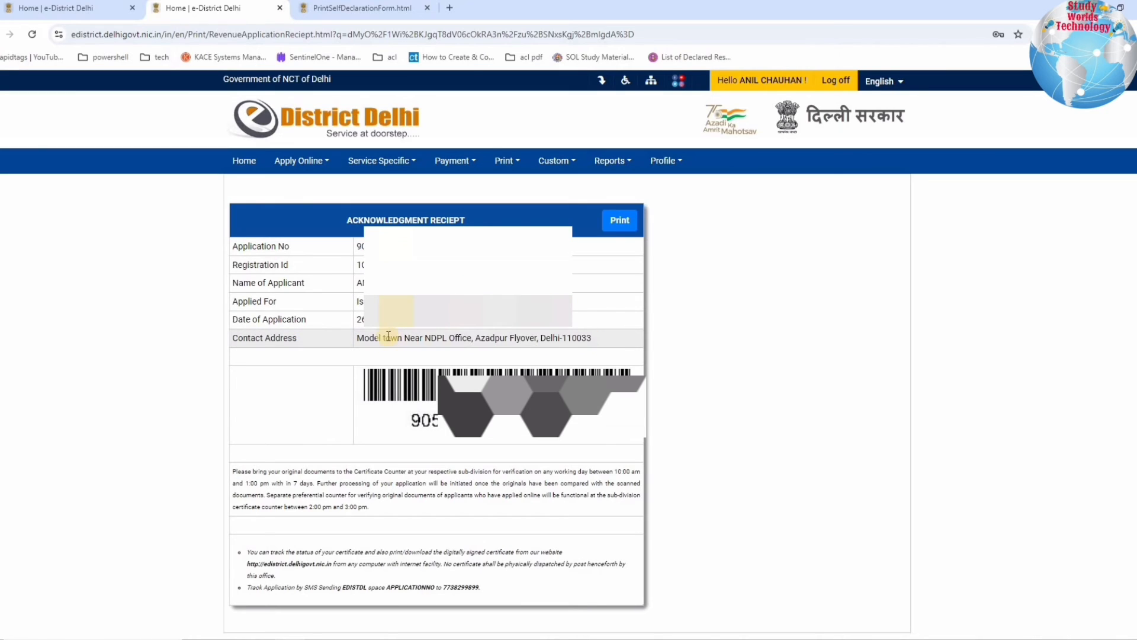
drag(441, 342, 490, 342)
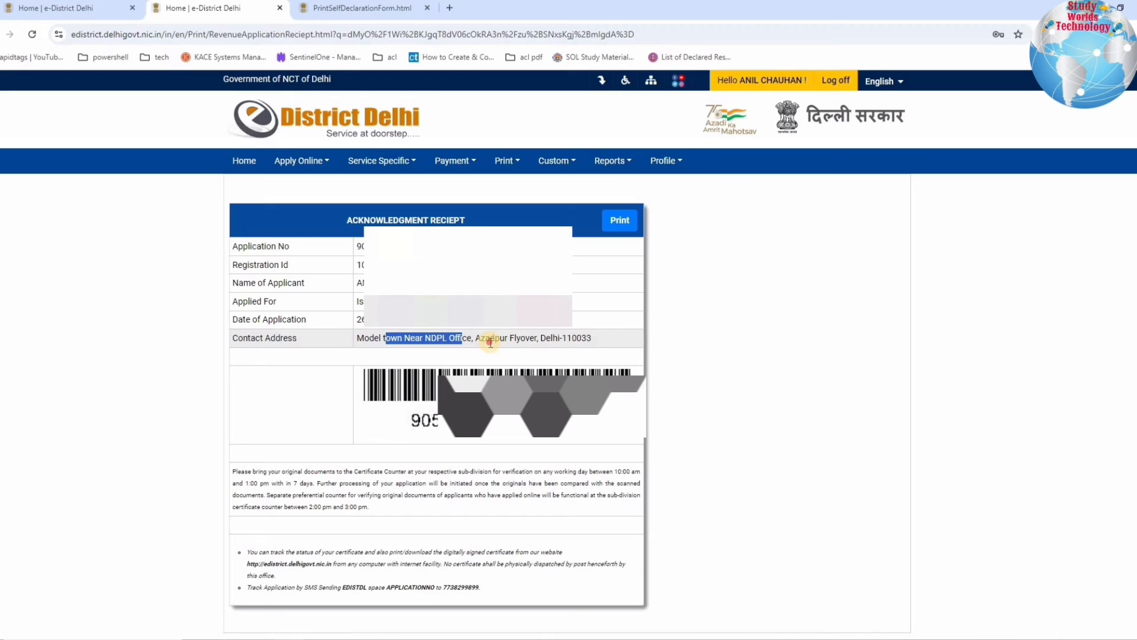
drag(591, 341, 350, 342)
click(411, 342)
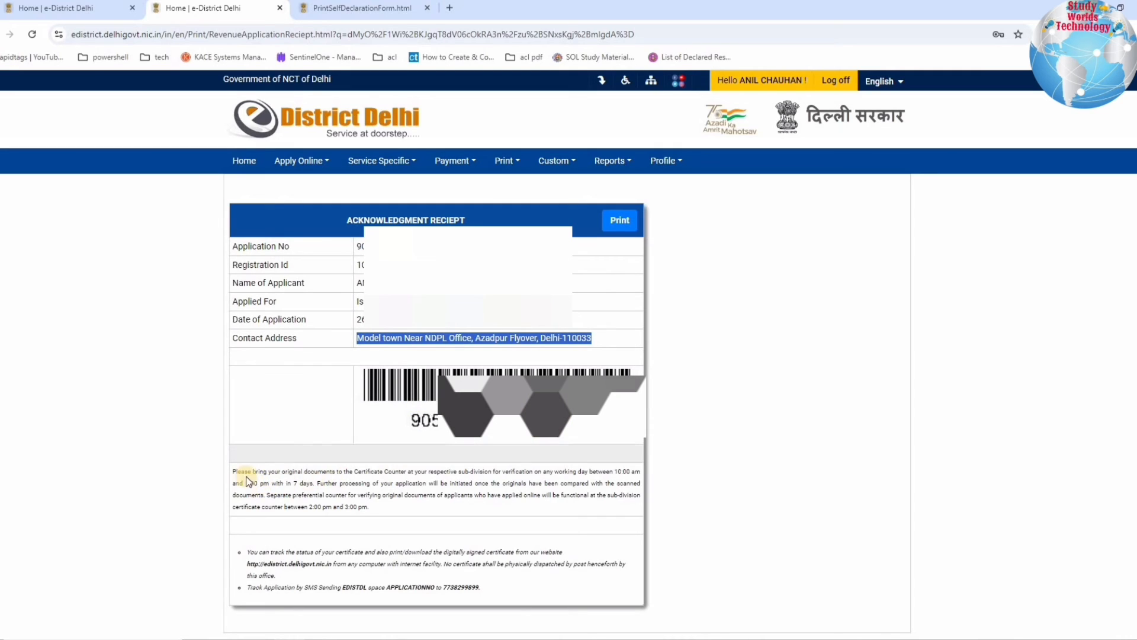
- Read the instructions on original documents, 7-day submission, processing start and SMS tracking
drag(299, 471, 323, 471)
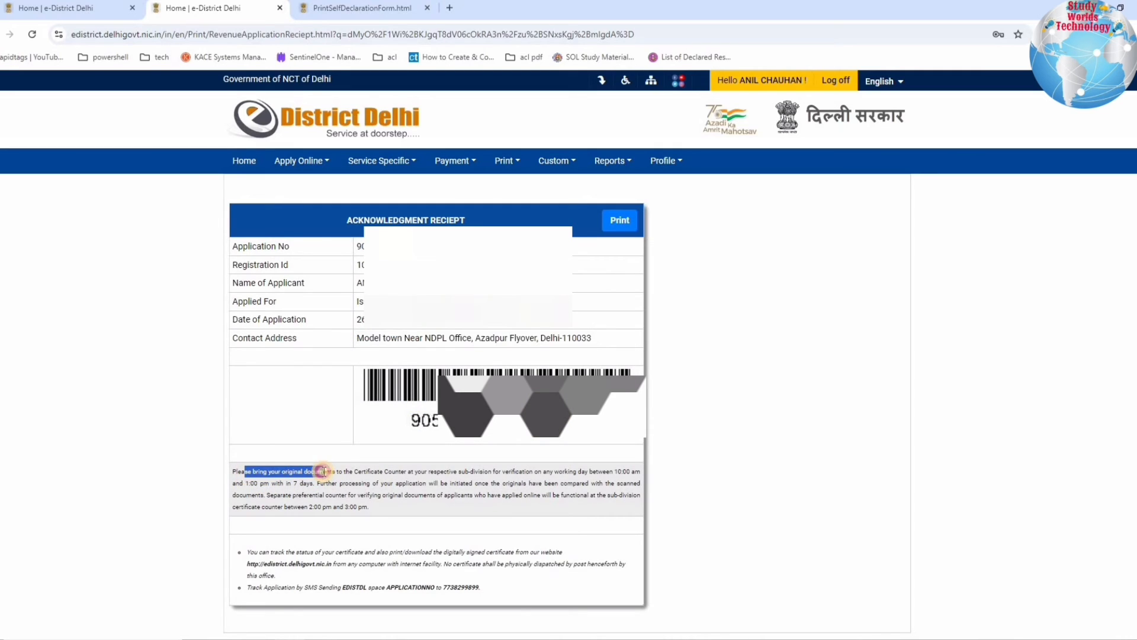
drag(428, 479, 553, 475)
drag(588, 474, 632, 471)
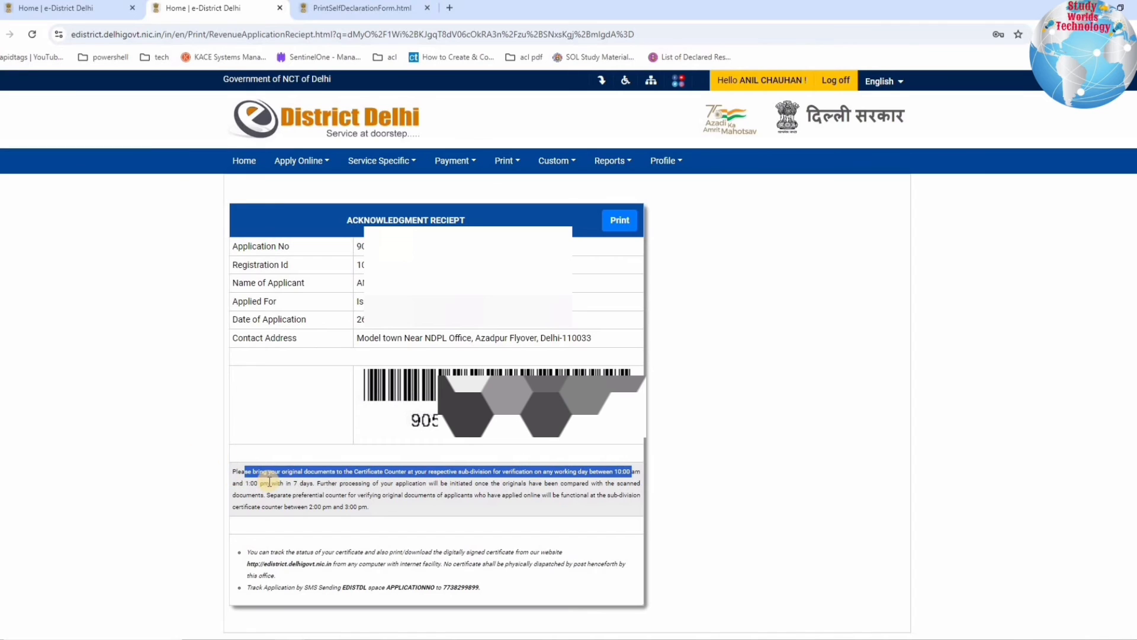
drag(269, 481, 245, 471)
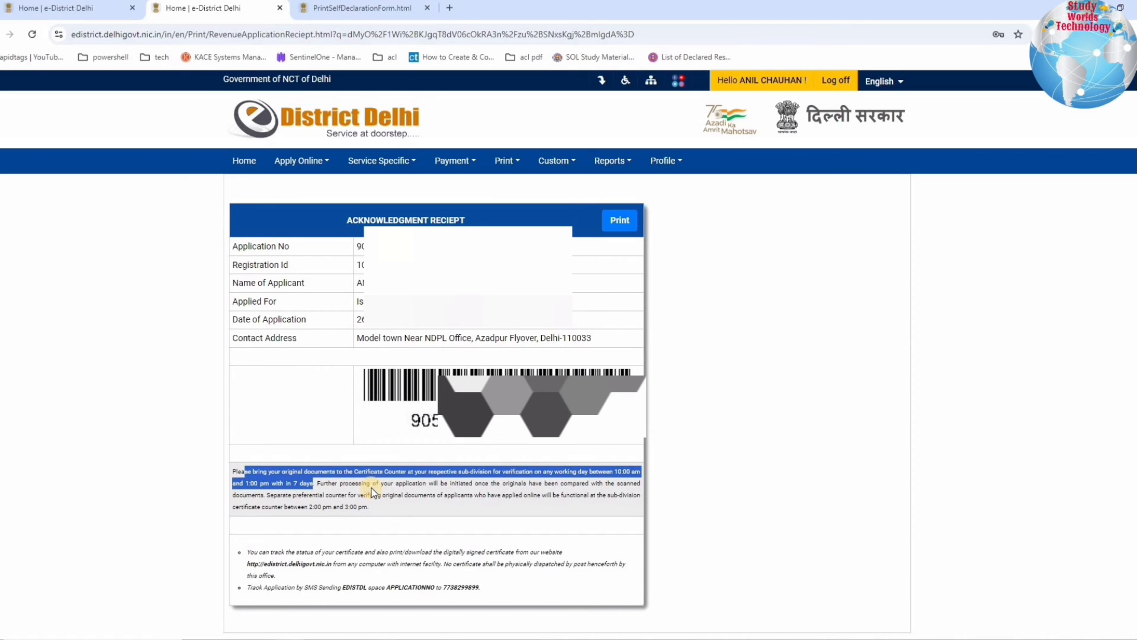
drag(371, 482, 499, 488)
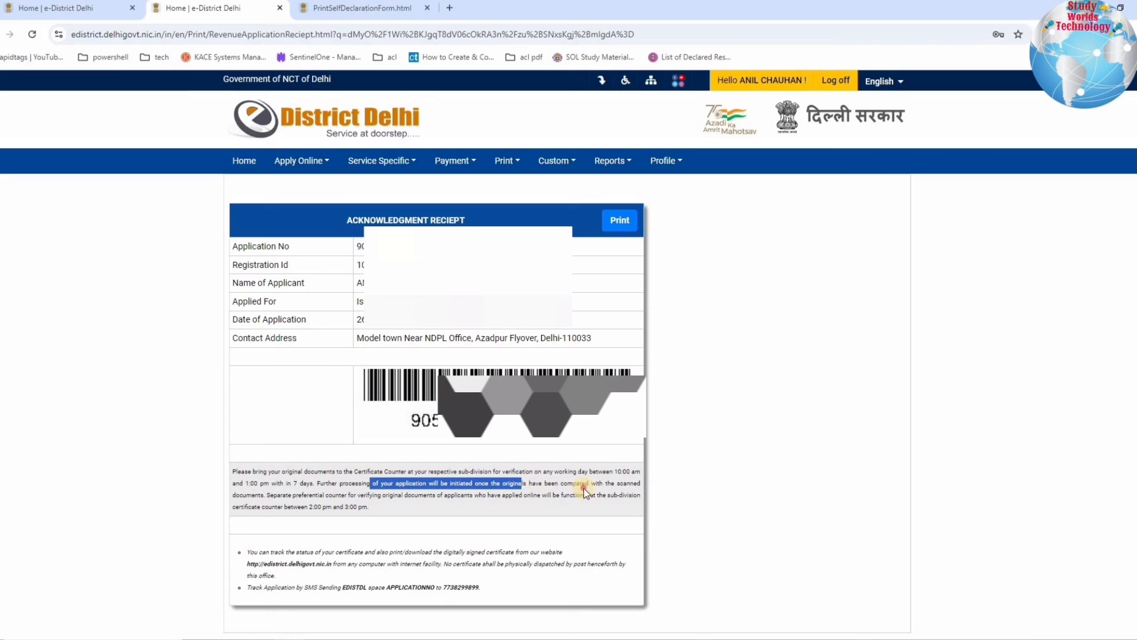
drag(584, 491, 286, 498)
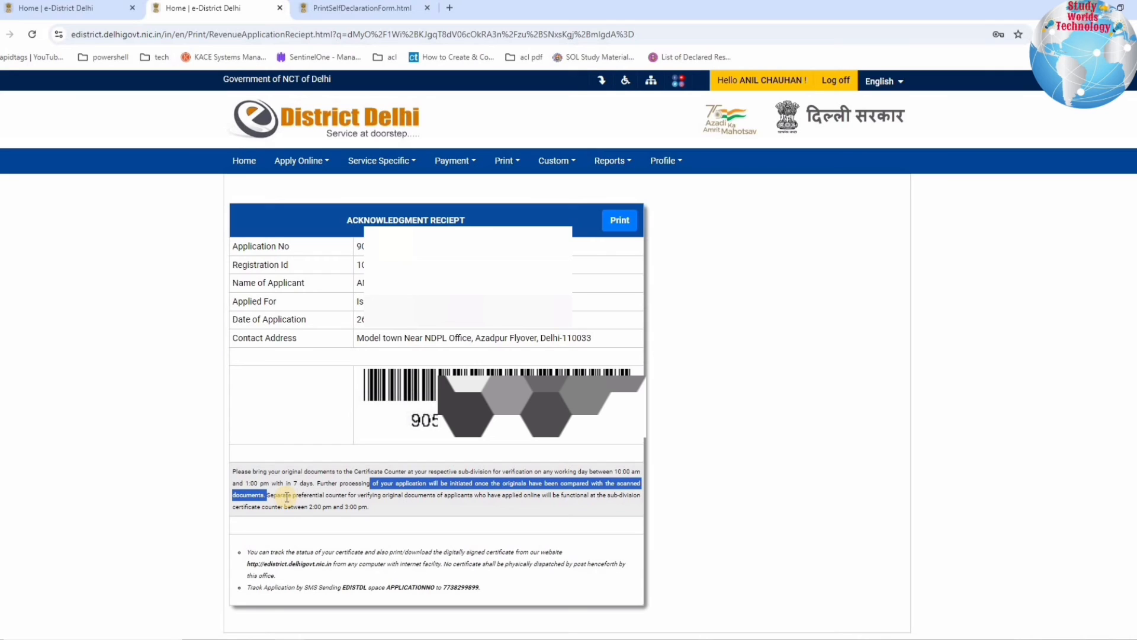
click(244, 498)
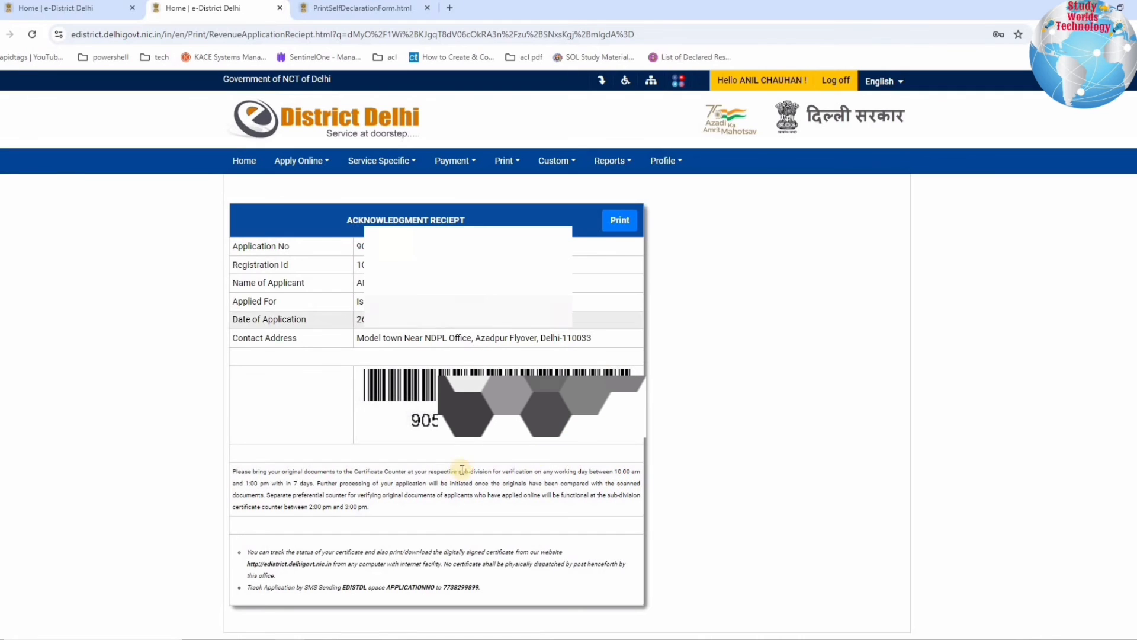
drag(247, 587, 368, 588)
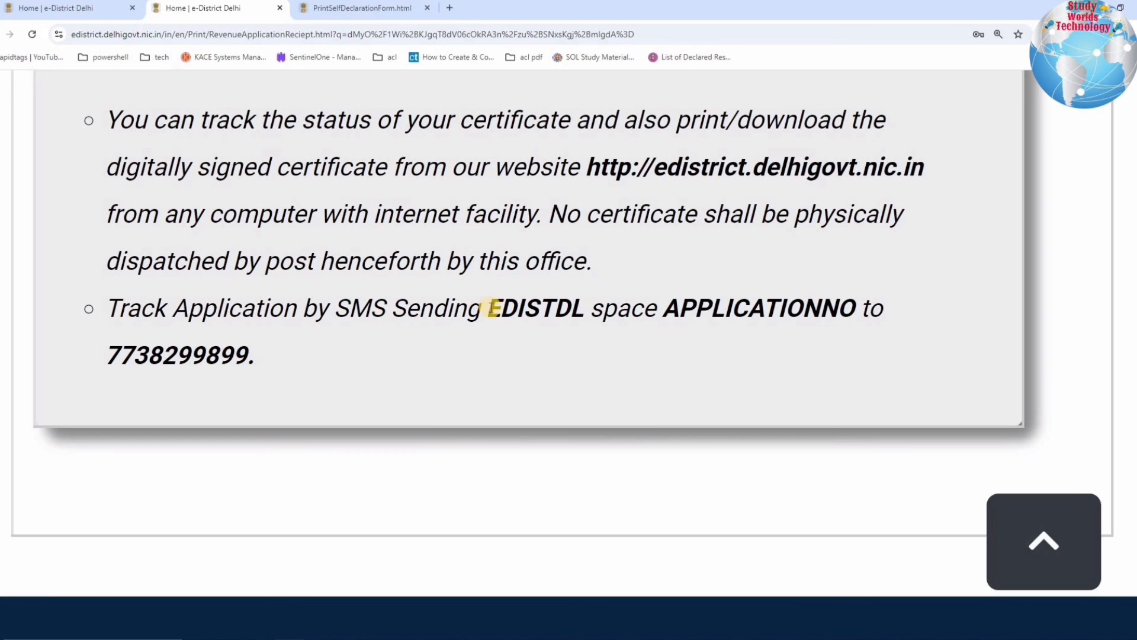
- Review the receipt's SMS tracking instruction: the EDISTDL APPLICATIONNO format and the tracking number
drag(494, 307, 584, 308)
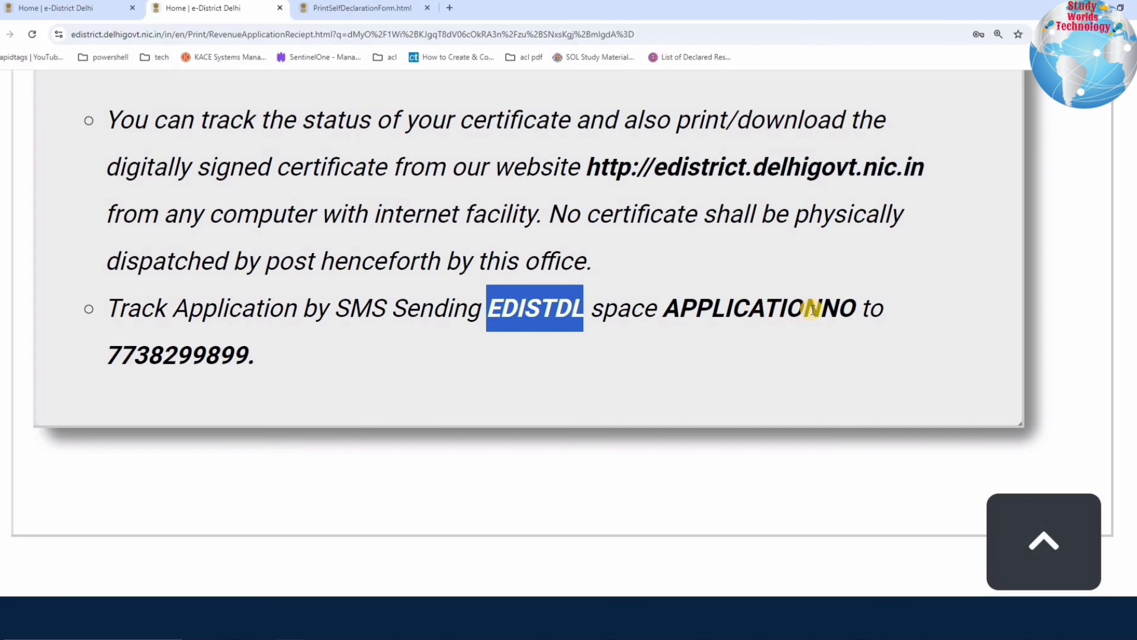
drag(854, 307, 664, 313)
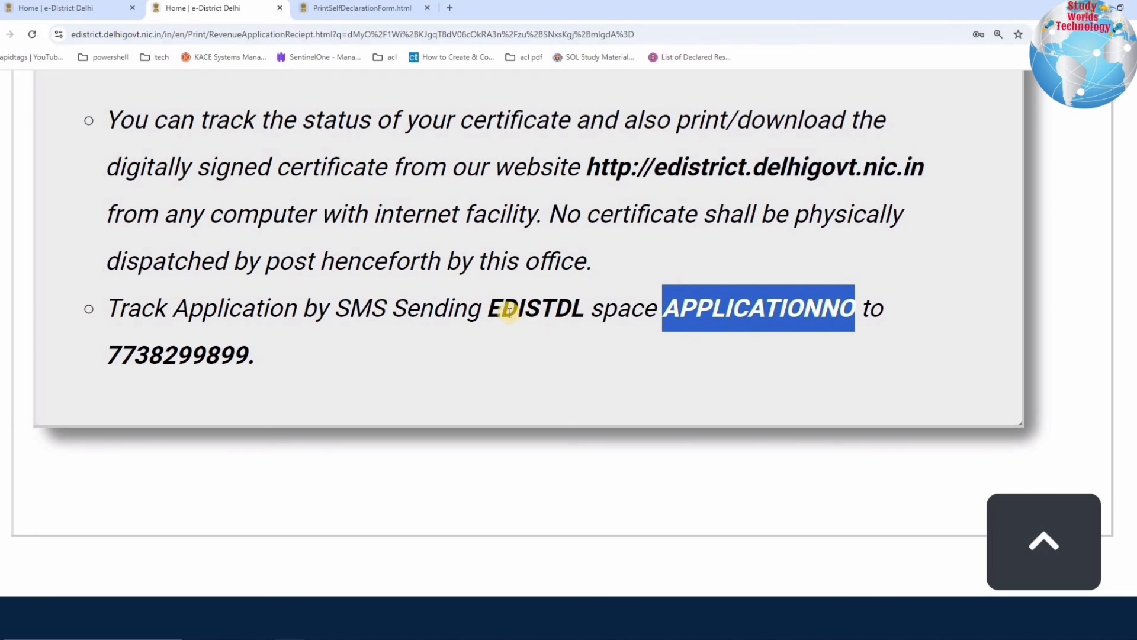
drag(119, 356, 255, 355)
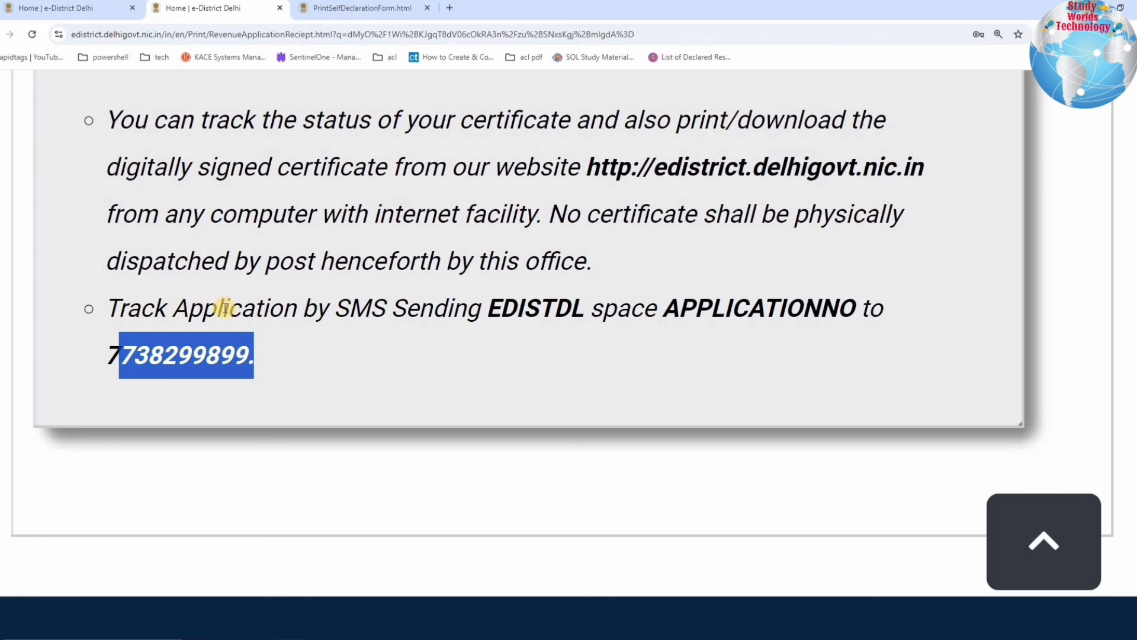
drag(222, 308, 361, 358)
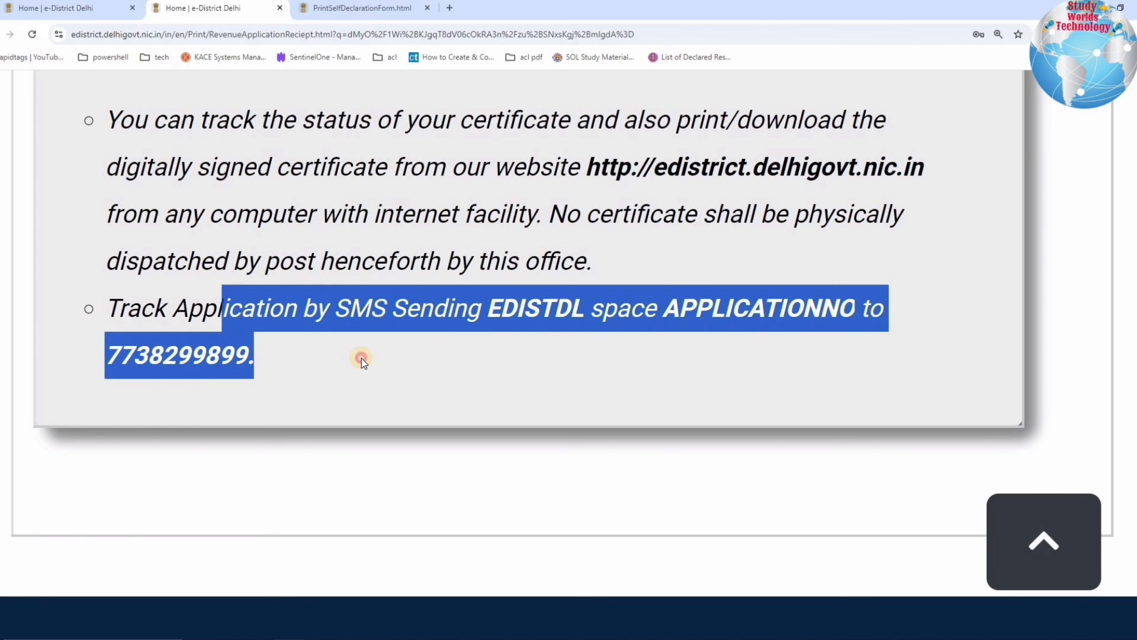
click(361, 357)
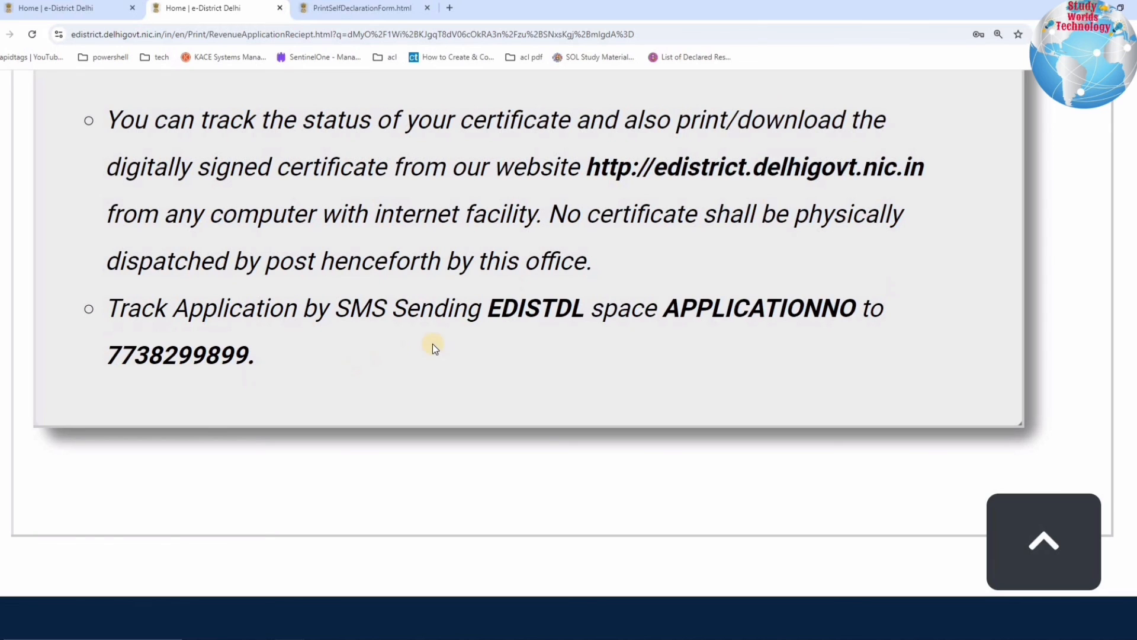
- Return to the citizen dashboard, where Issuance of Income Certificate is pending for decision
click(547, 345)
drag(554, 361, 554, 362)
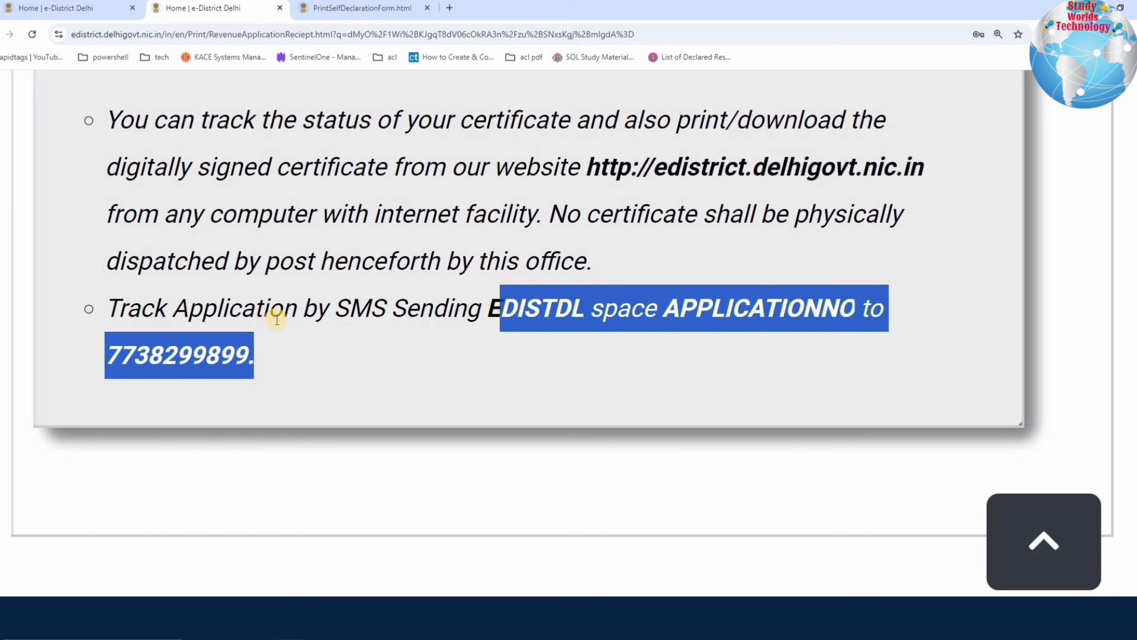
click(508, 321)
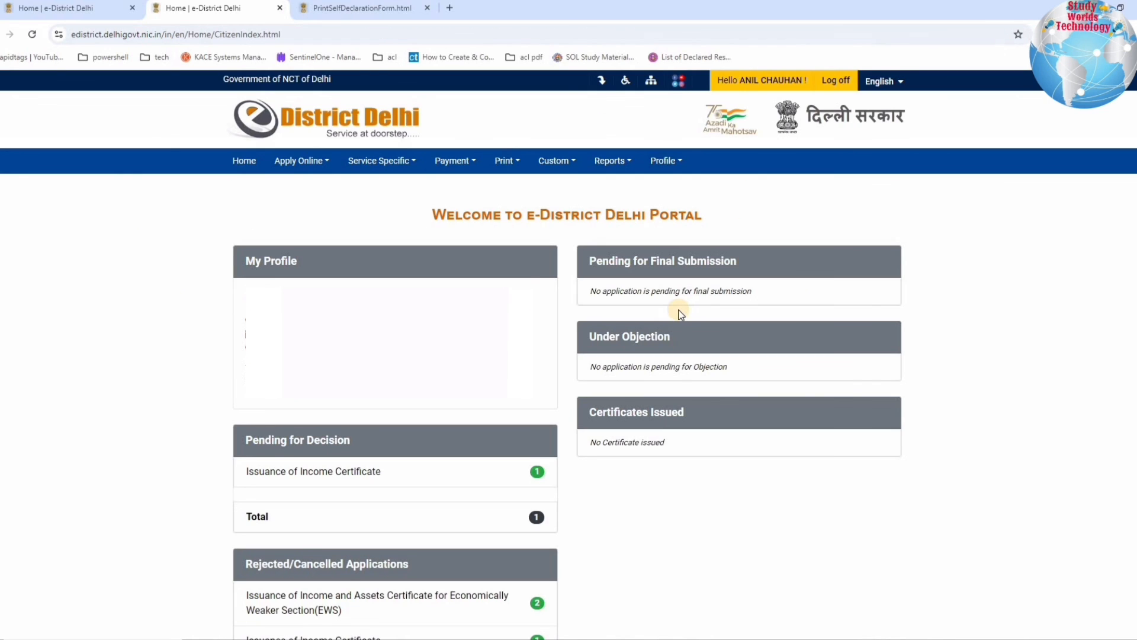
- Open the Application Submission Status report from the Reports menu
click(563, 160)
click(610, 159)
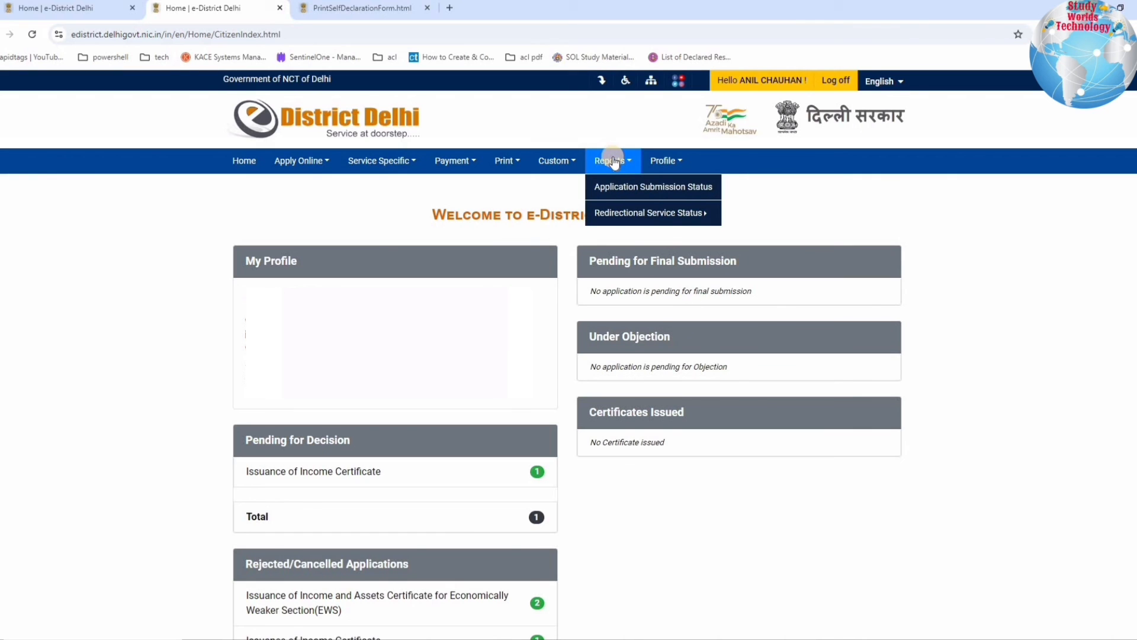
click(616, 187)
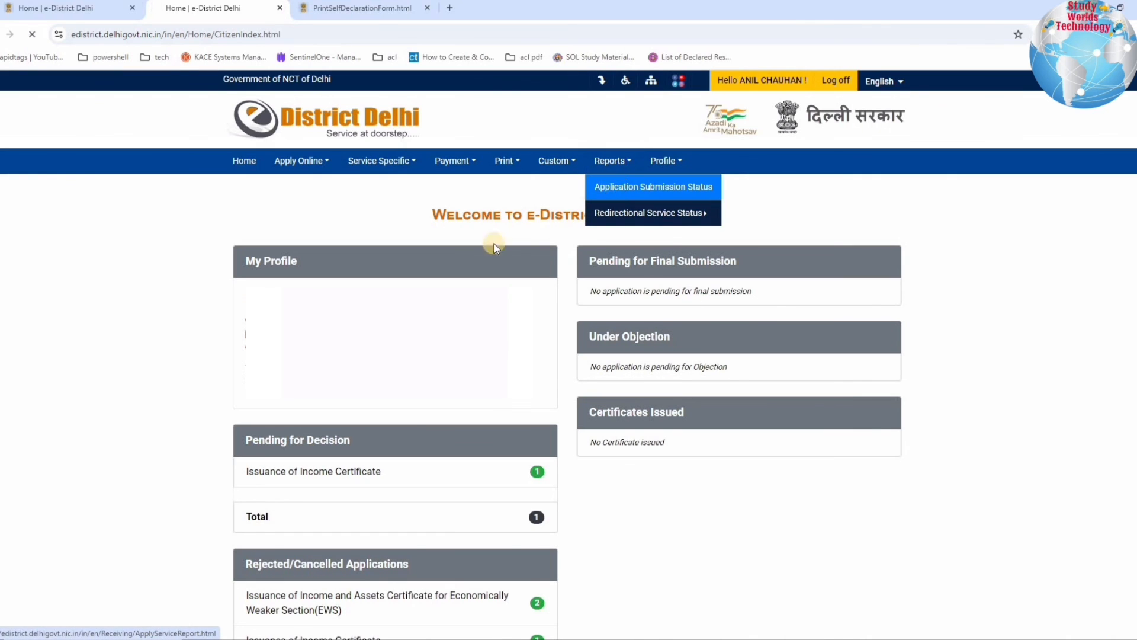
- Check the Issuance of Income Certificate counts: 2 accepted, 1 under process, 1 rejected
drag(282, 294, 481, 295)
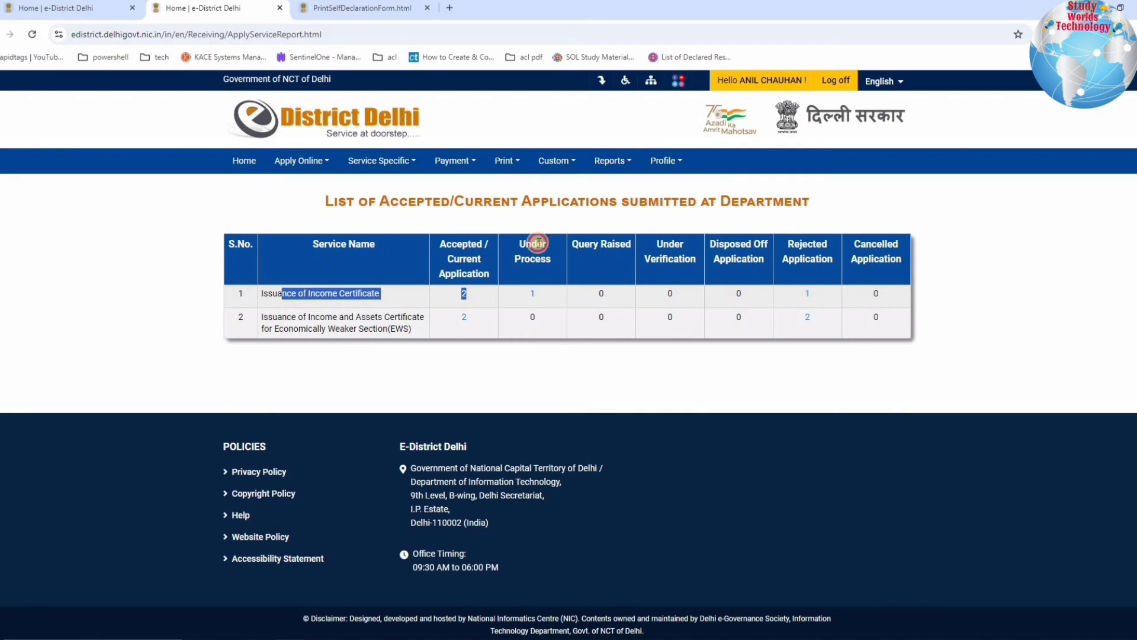
click(533, 294)
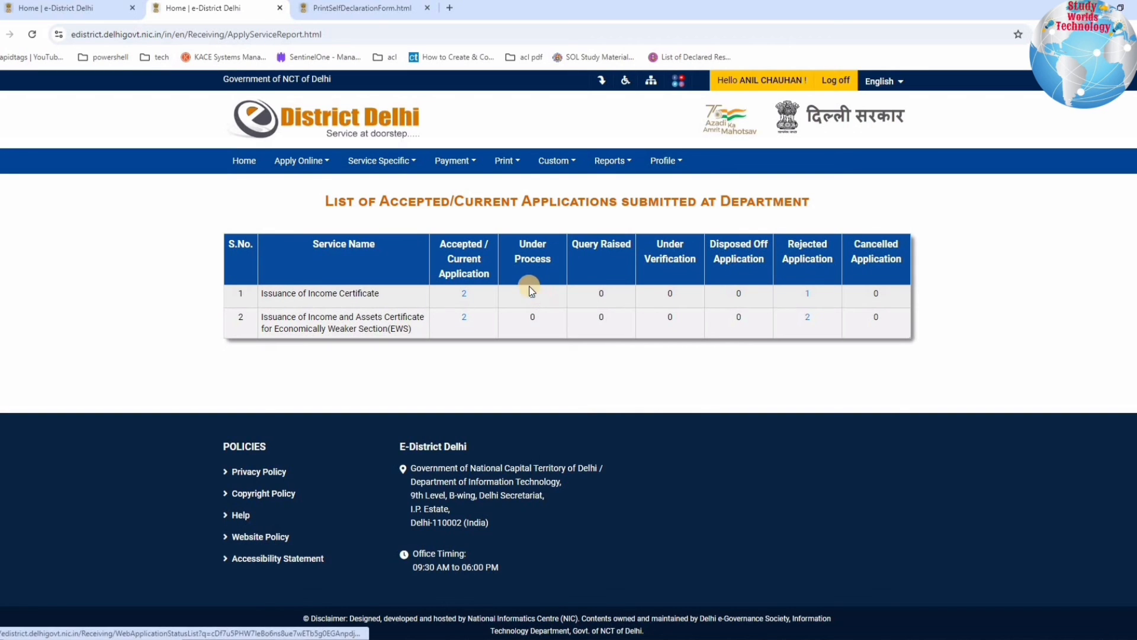
click(532, 296)
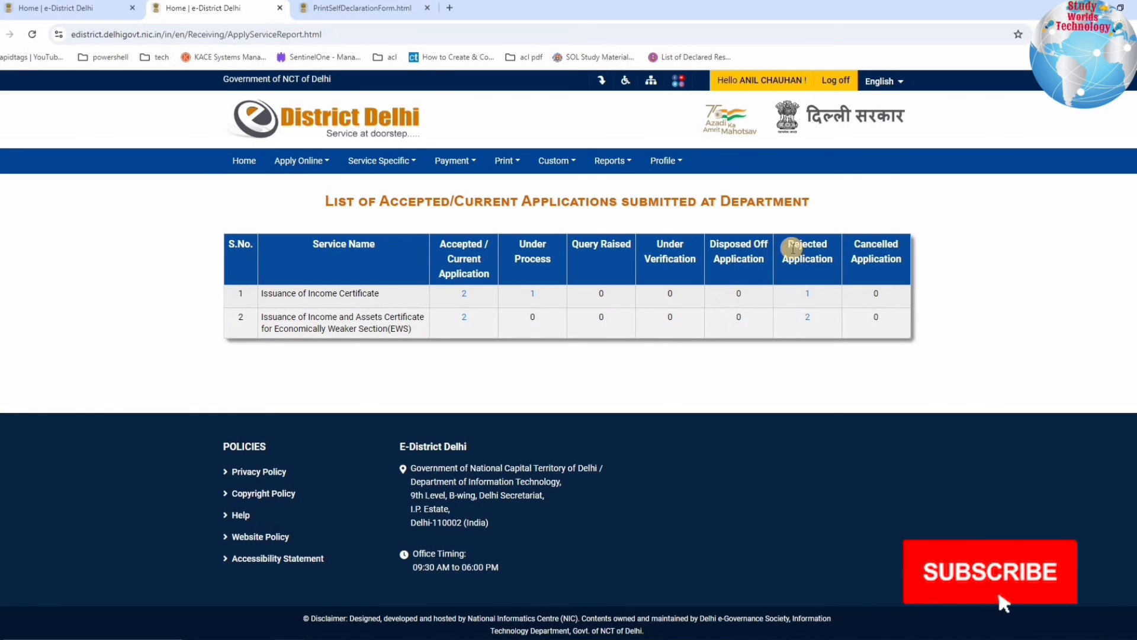
double_click(792, 294)
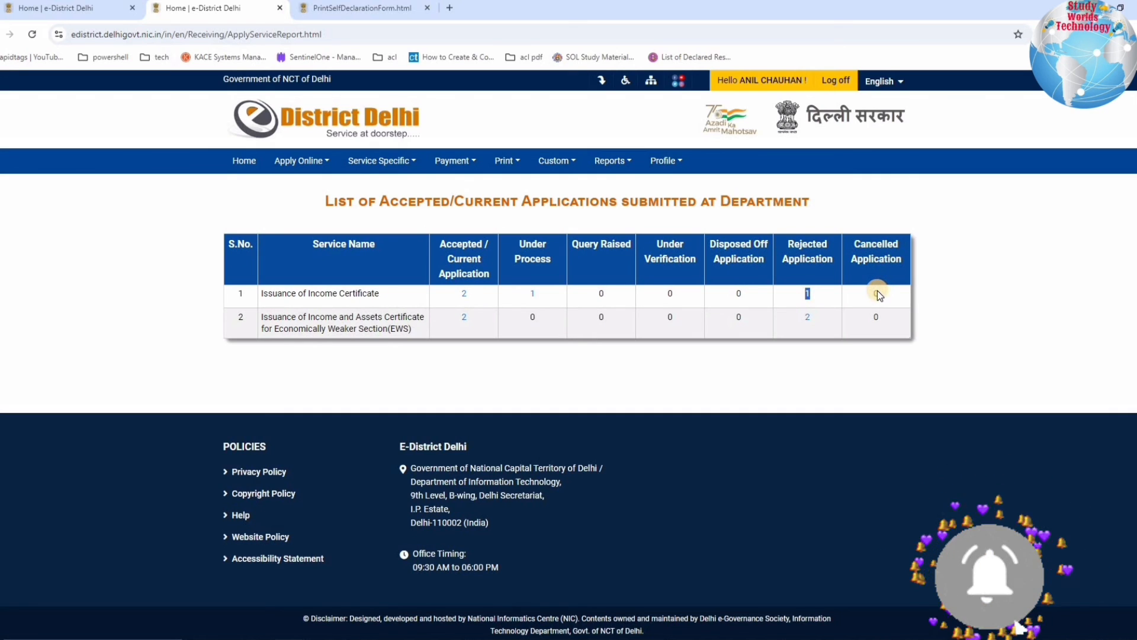
double_click(837, 290)
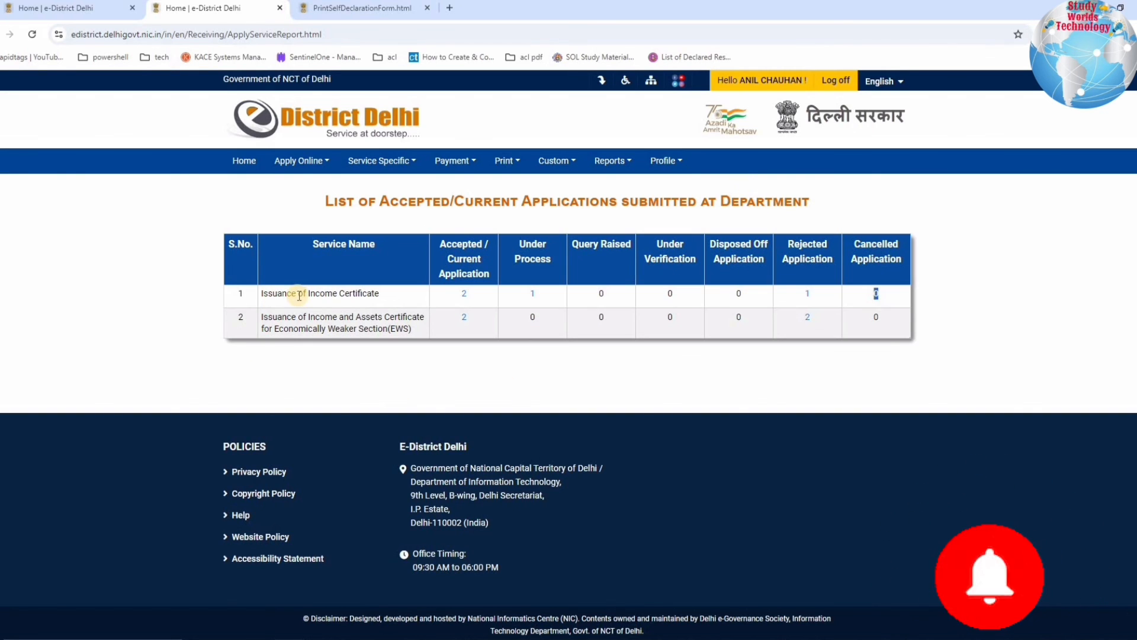
drag(354, 294, 833, 301)
click(577, 164)
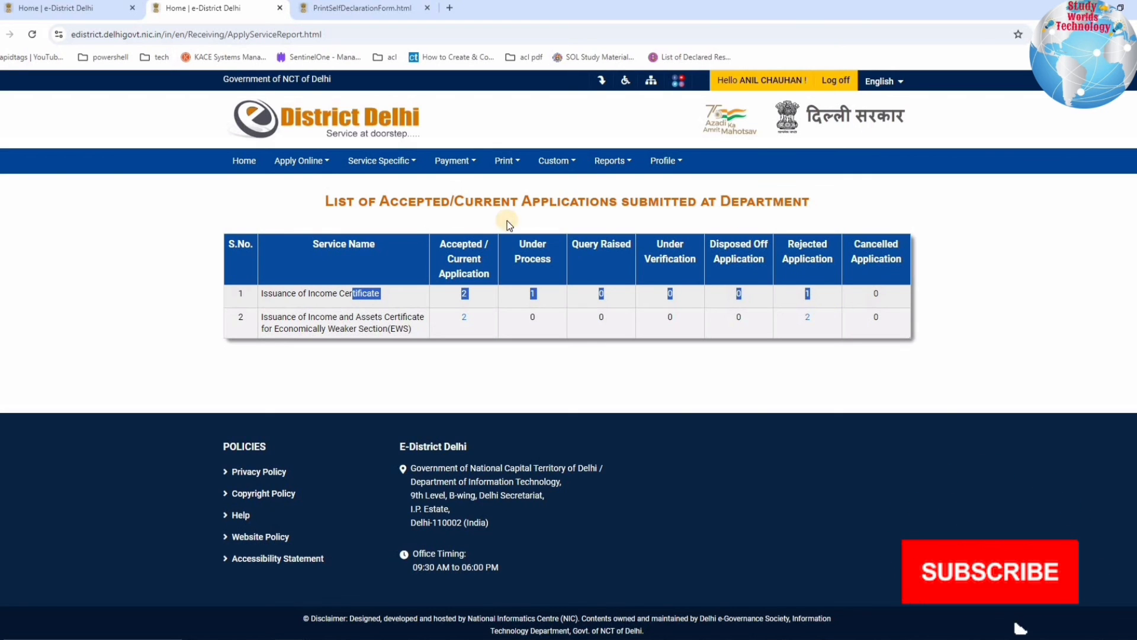